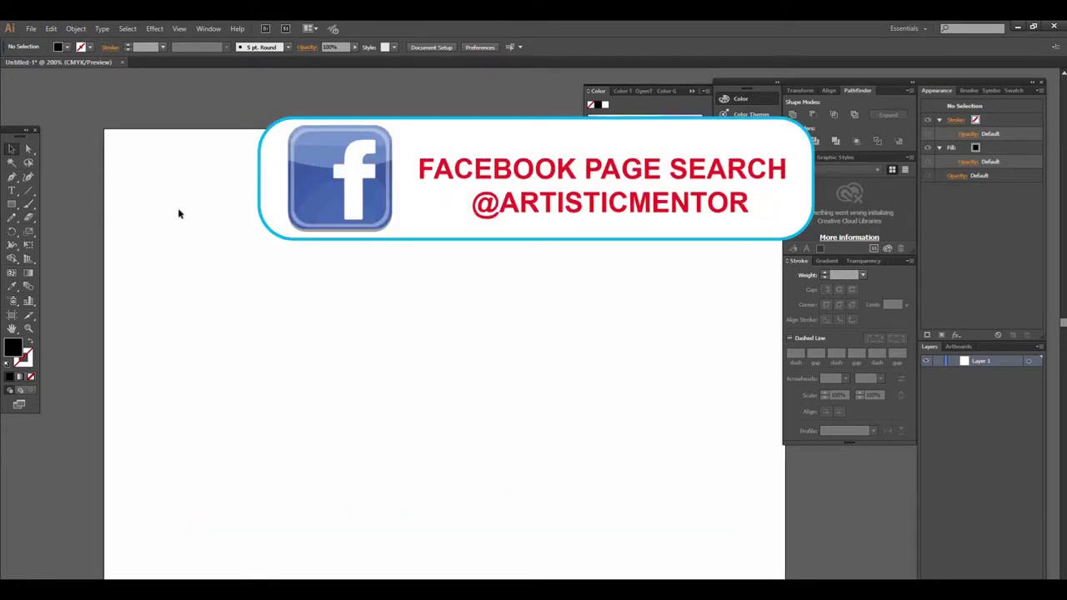
Type 'ARTISTIC MENTOR' on the artboard in Smudger LET, fixing the mistyped letters.
{"action": "left_click", "coordinate": [12, 190]}
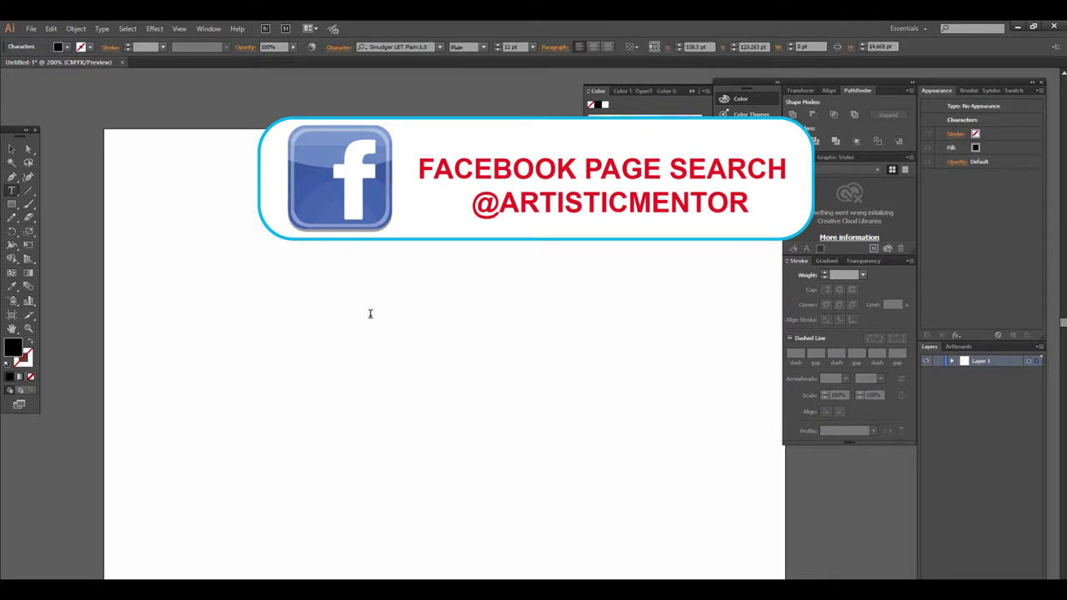
{"action": "type", "text": "ILLU"}
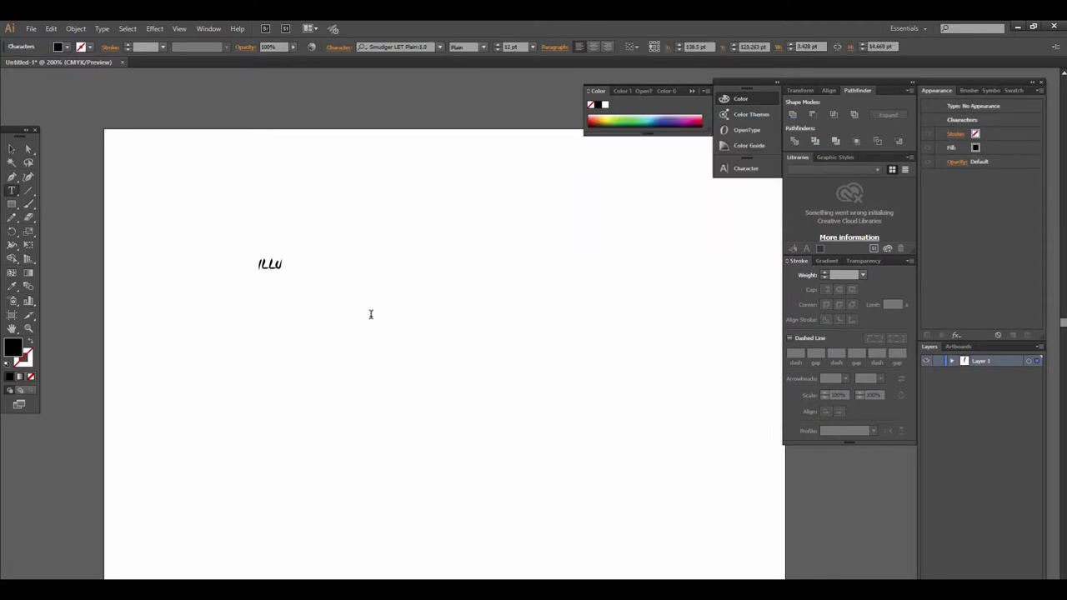
{"action": "key", "text": "BackSpace"}
{"action": "key", "text": "BackSpace"}
{"action": "key", "text": "BackSpace"}
{"action": "key", "text": "BackSpace"}
{"action": "type", "text": "RTISTIC"}
{"action": "type", "text": " MENTOR"}
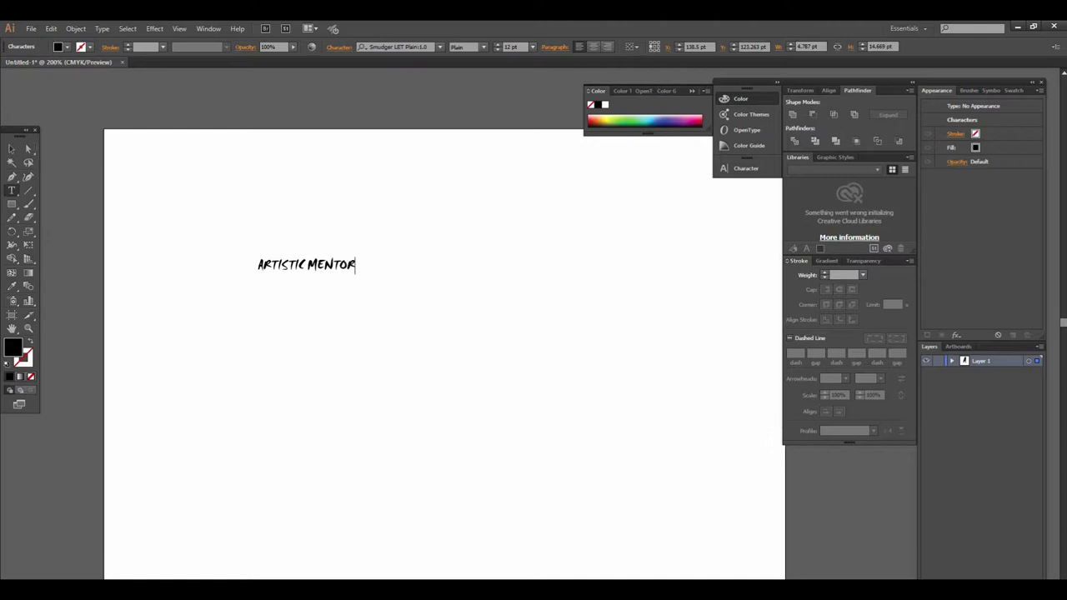
Enlarge the ARTISTIC MENTOR text by dragging its corner handle, then deselect it.
{"action": "left_click", "coordinate": [11, 148]}
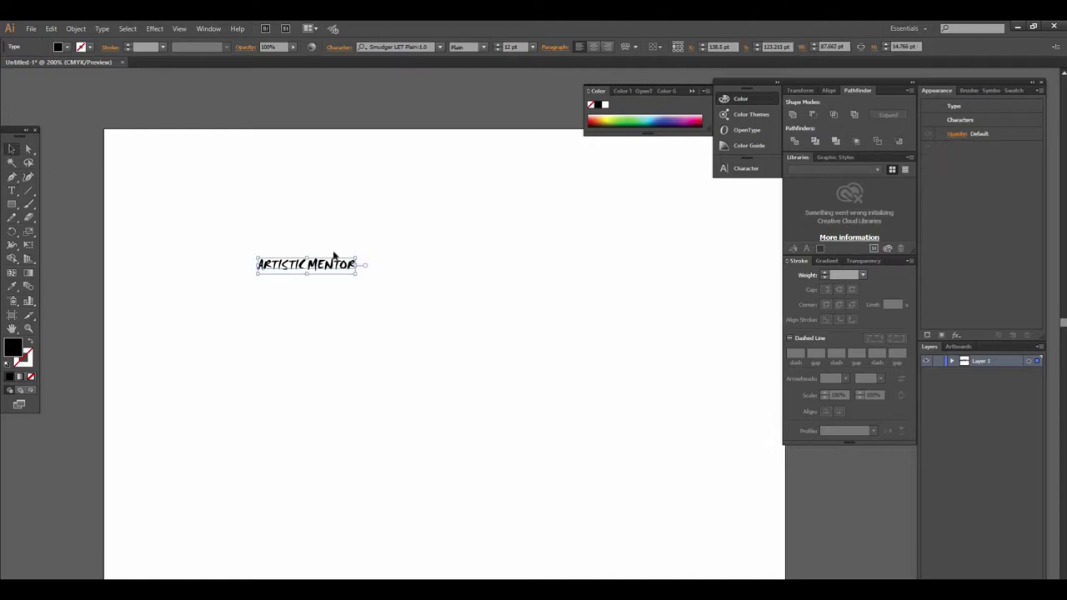
{"action": "left_click_drag", "start_coordinate": [356, 273], "coordinate": [500, 300]}
{"action": "left_click_drag", "start_coordinate": [375, 254], "coordinate": [457, 297]}
{"action": "left_click", "coordinate": [460, 361]}
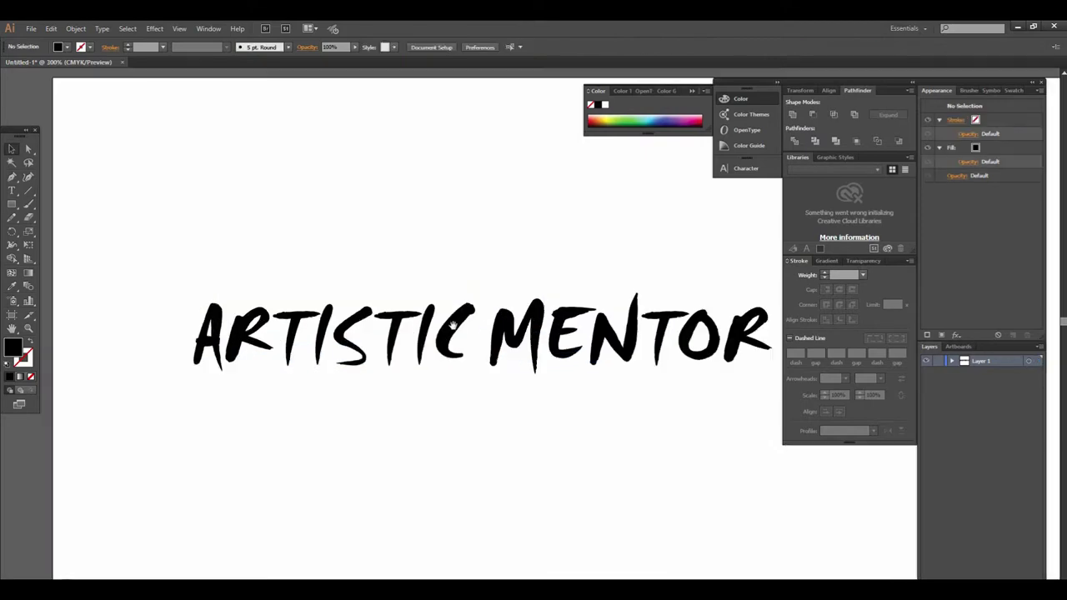
Leave the lettering unchanged and bring up the ARTISTIC MENTOR YouTube channel in Chrome.
{"action": "key", "text": "ctrl+plus"}
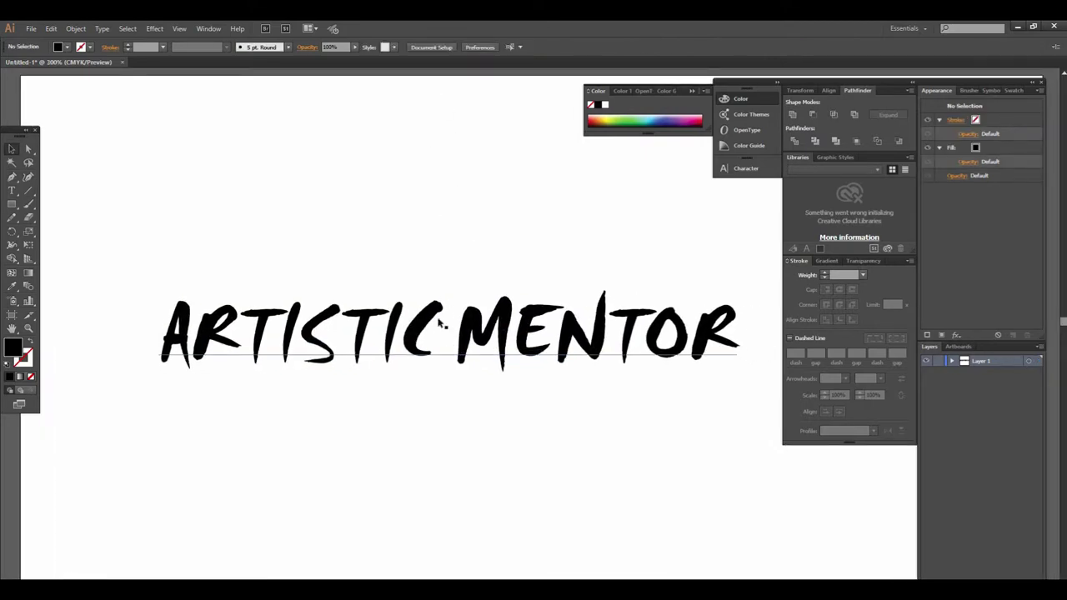
{"action": "left_click", "coordinate": [444, 314]}
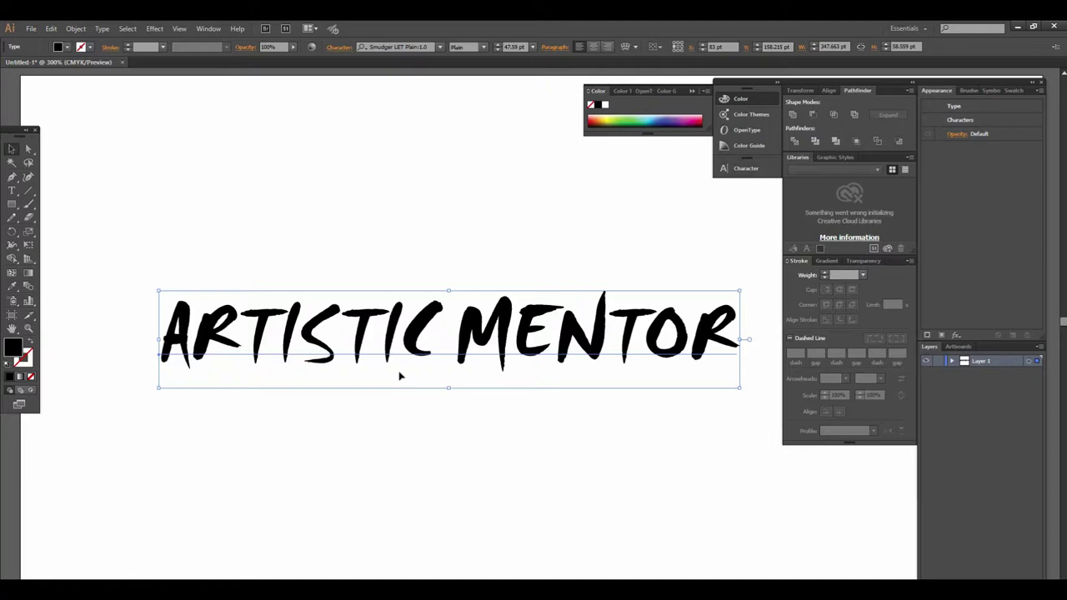
{"action": "left_click", "coordinate": [433, 412]}
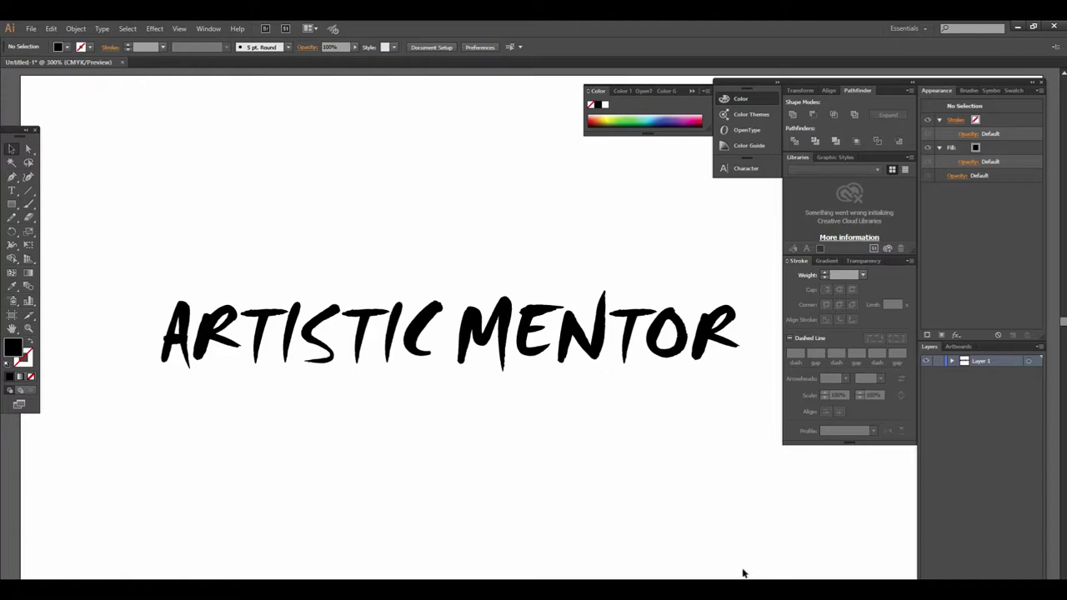
{"action": "left_click", "coordinate": [683, 567]}
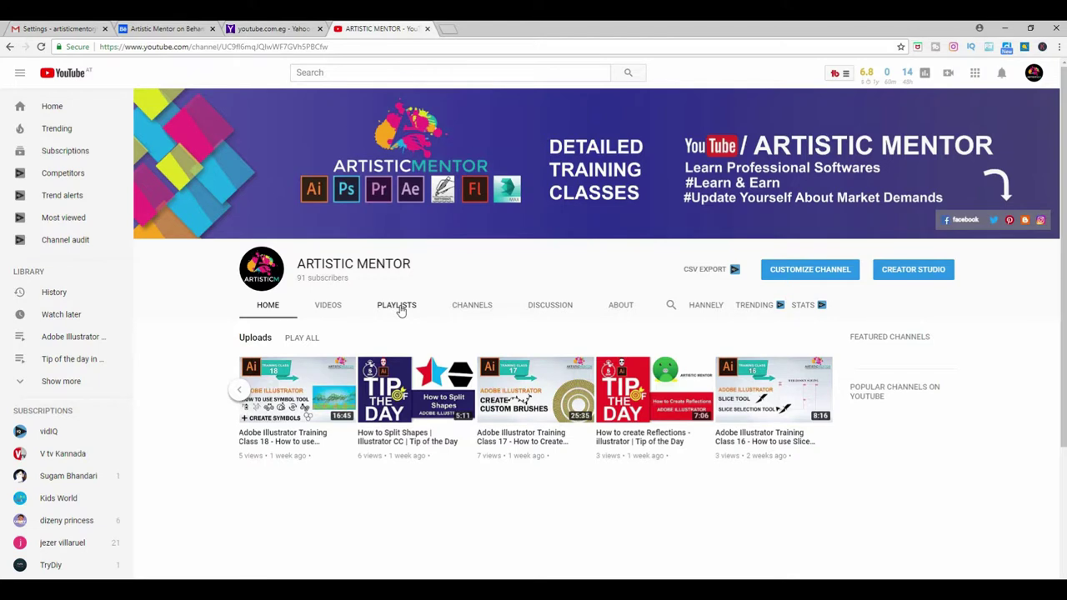
View the channel's PLAYLISTS tab and scroll back up to the banner.
{"action": "left_click", "coordinate": [398, 306]}
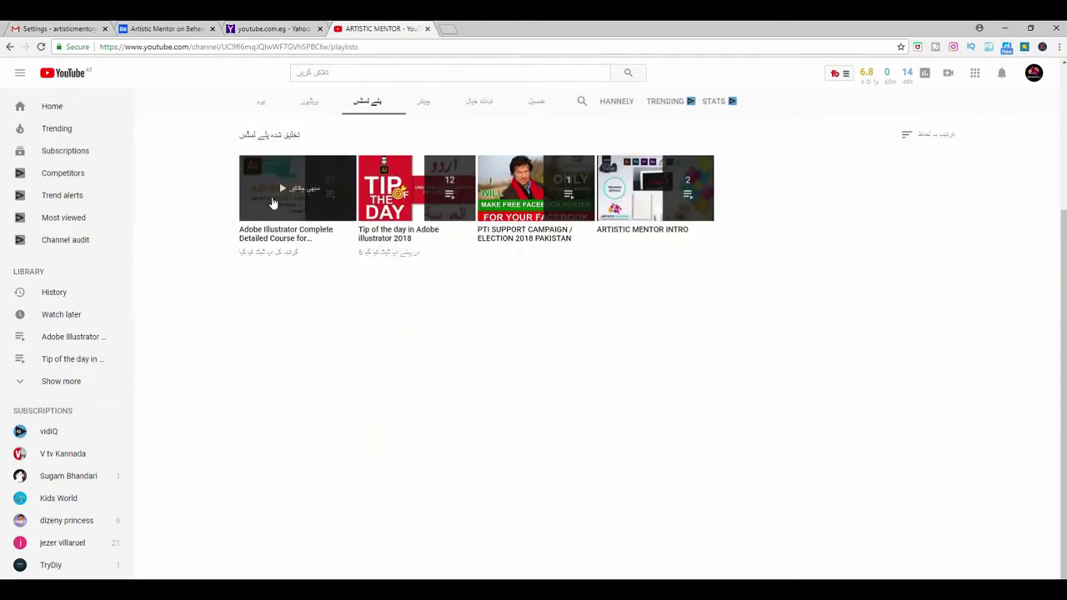
{"action": "scroll", "coordinate": [281, 274], "scroll_direction": "up", "scroll_amount": 2}
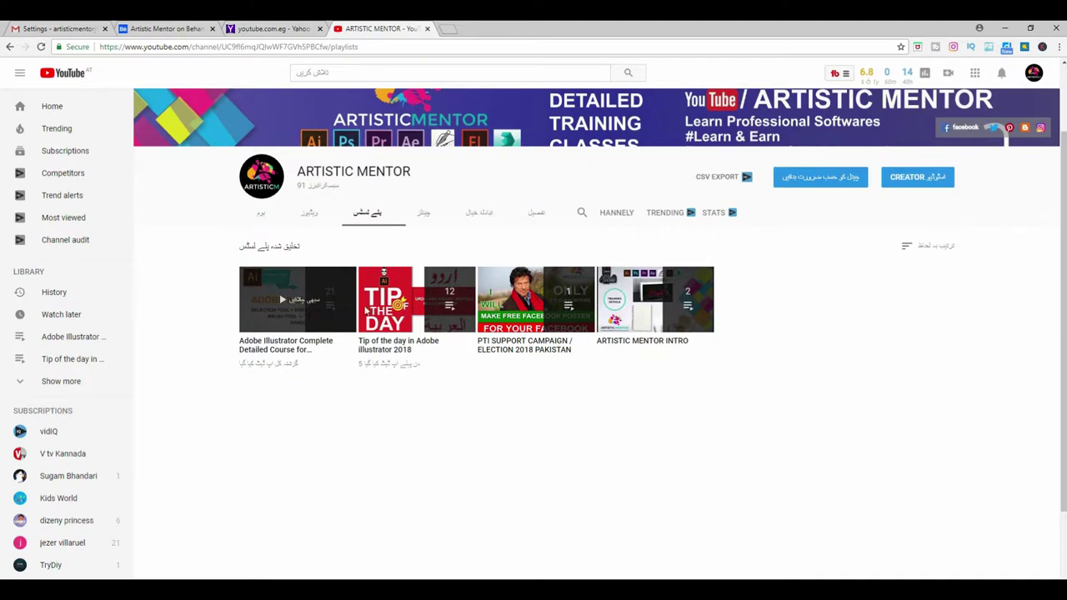
{"action": "scroll", "coordinate": [434, 384], "scroll_direction": "up", "scroll_amount": 2}
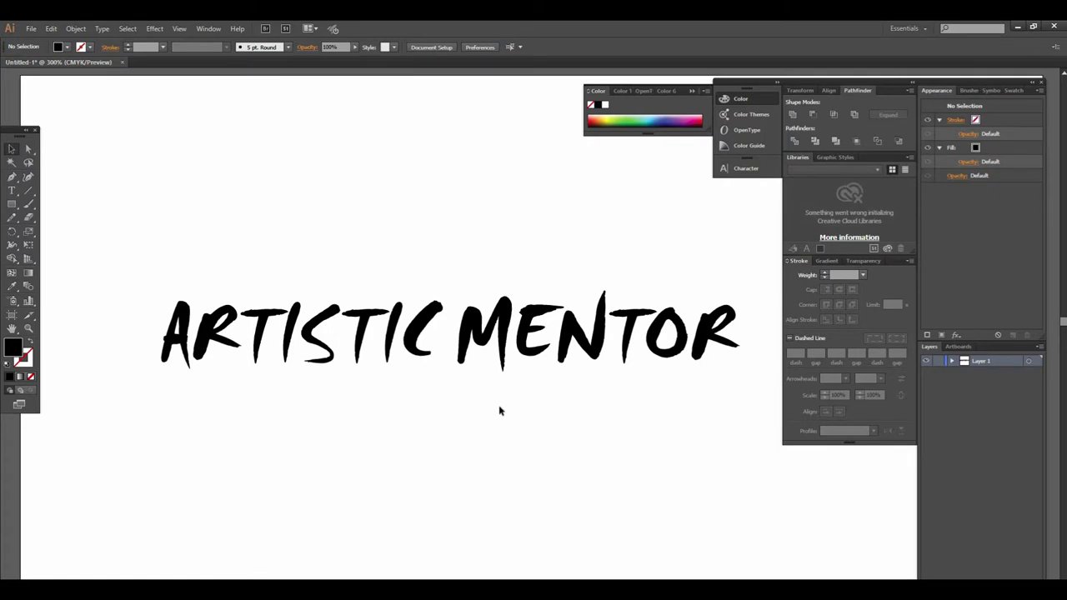
Convert the ARTISTIC MENTOR text to outlines with Create Outlines.
{"action": "left_click_drag", "start_coordinate": [458, 423], "coordinate": [479, 389]}
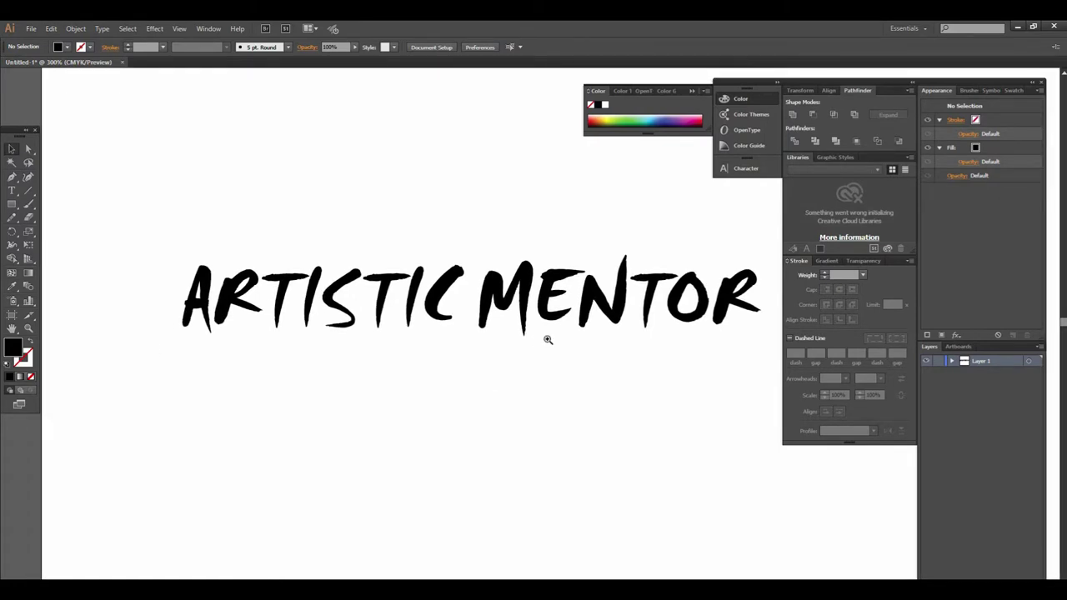
{"action": "left_click_drag", "start_coordinate": [547, 339], "coordinate": [478, 334]}
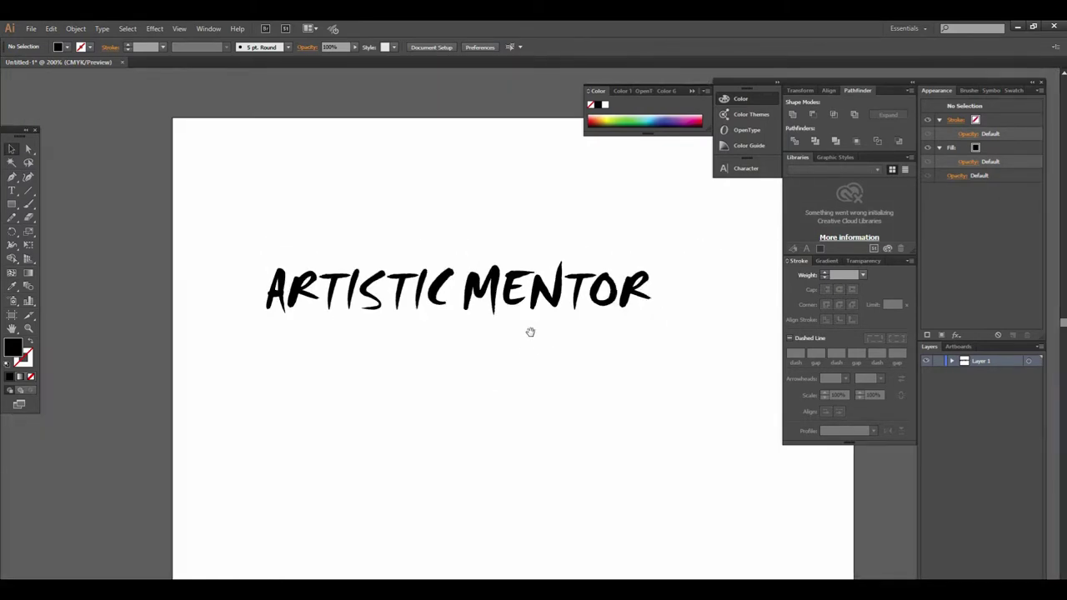
{"action": "left_click", "coordinate": [477, 333]}
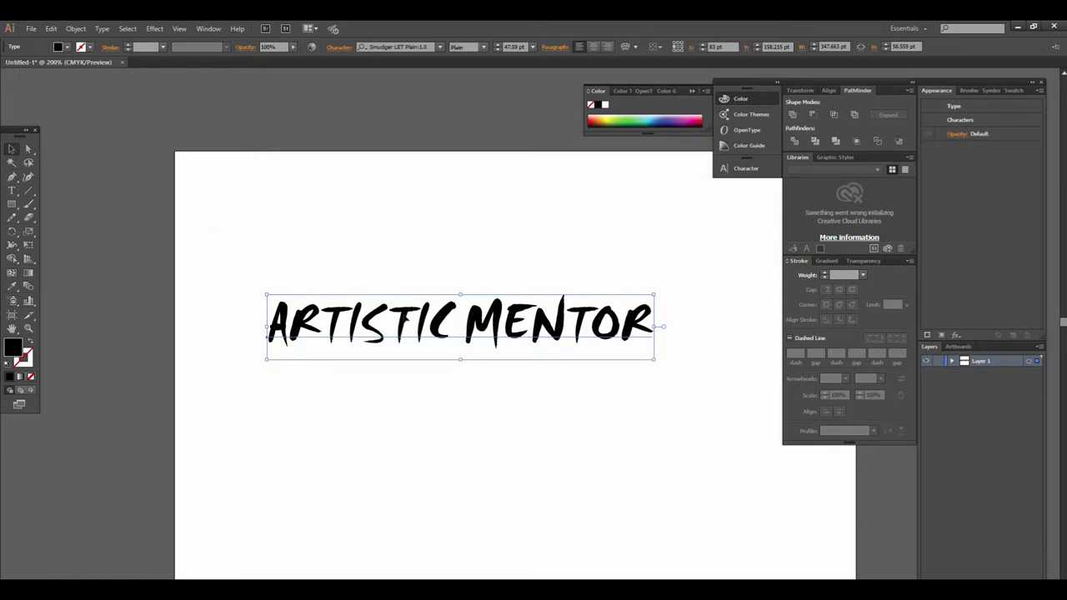
{"action": "key", "text": "ctrl+equal"}
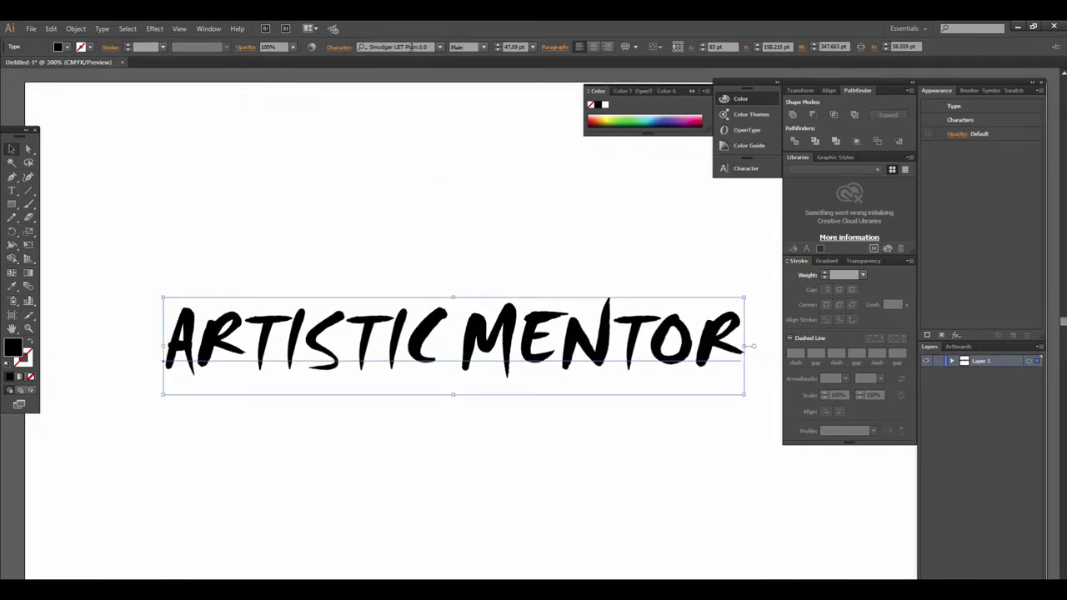
{"action": "left_click_drag", "start_coordinate": [396, 262], "coordinate": [405, 236]}
{"action": "key", "text": "ctrl+equal"}
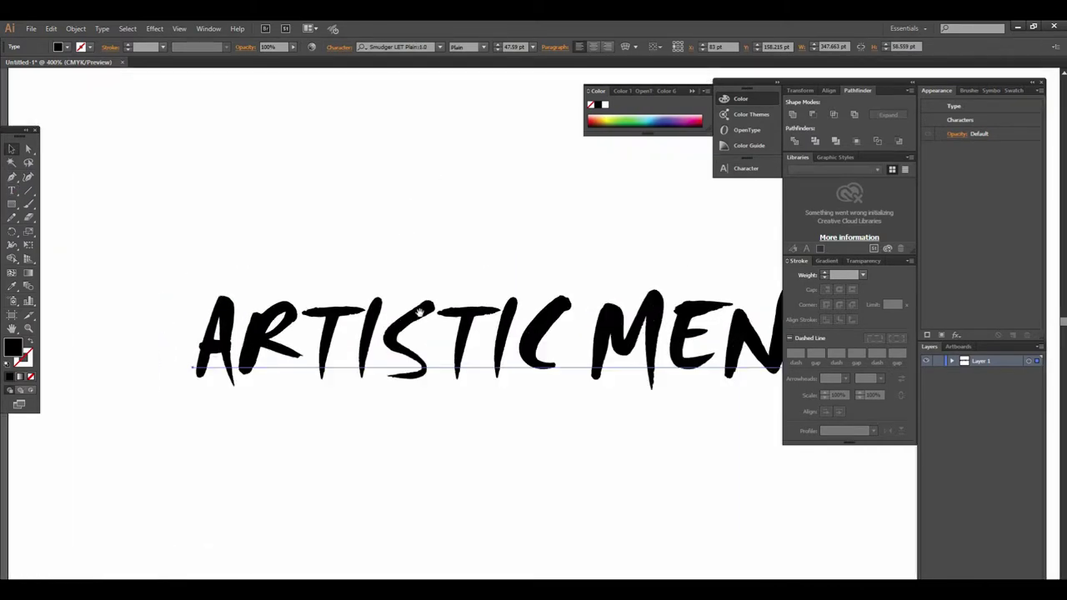
{"action": "right_click", "coordinate": [405, 267]}
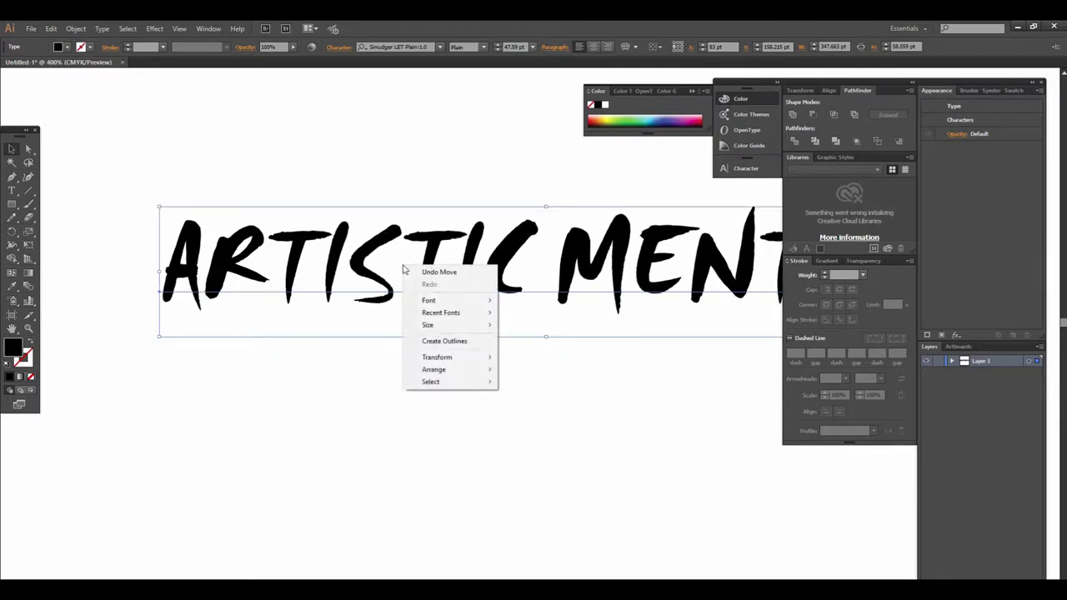
{"action": "left_click", "coordinate": [450, 343]}
Ungroup the outlined ARTISTIC MENTOR letter group.
{"action": "key", "text": "ctrl+minus"}
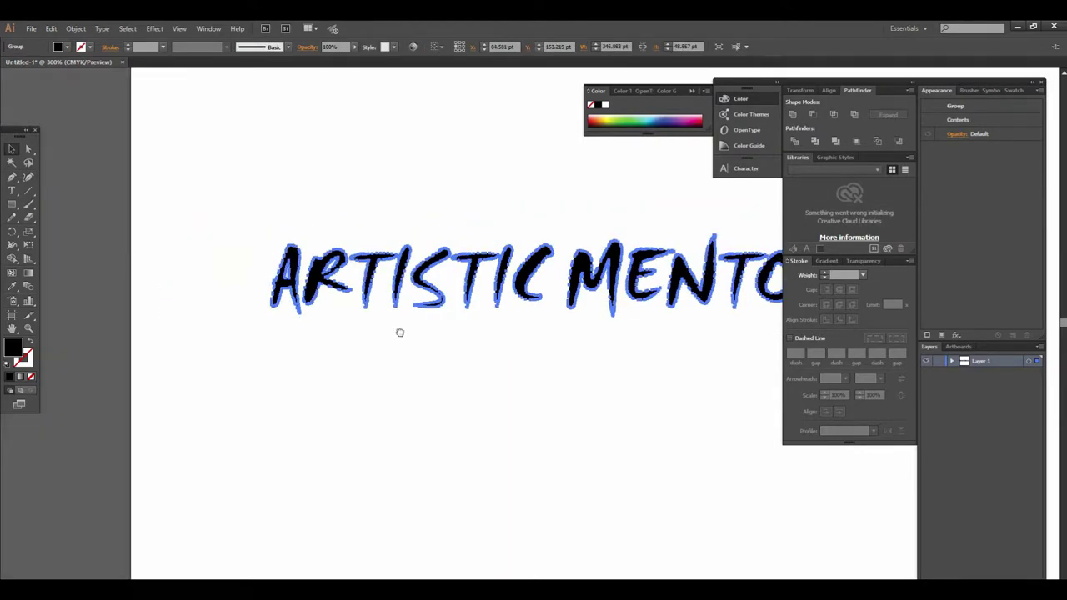
{"action": "scroll", "coordinate": [398, 328], "scroll_direction": "right", "scroll_amount": 2}
{"action": "left_click", "coordinate": [489, 374]}
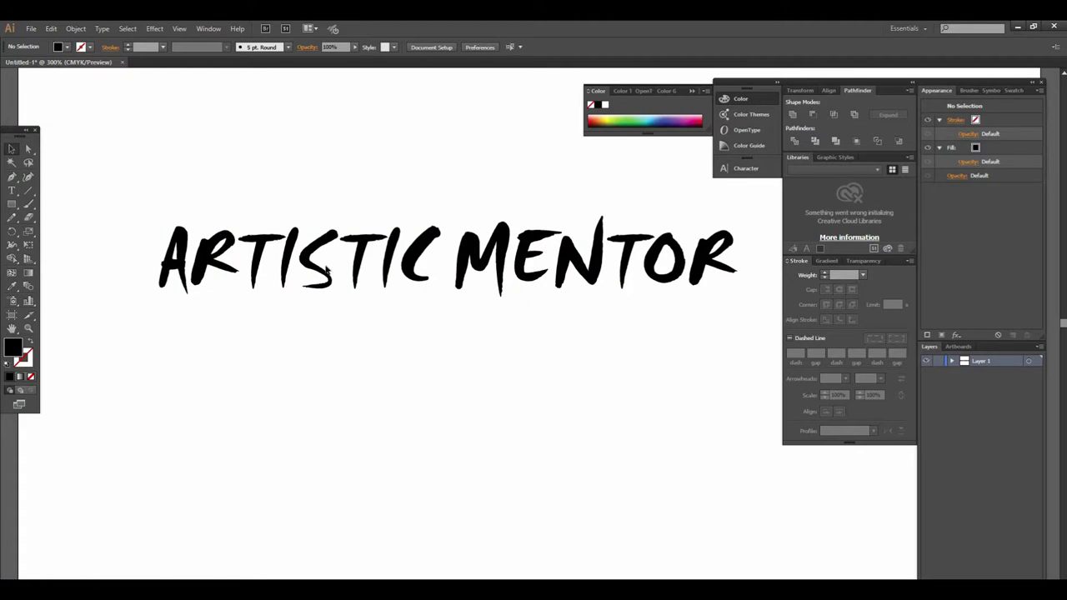
{"action": "left_click_drag", "start_coordinate": [384, 292], "coordinate": [403, 291]}
{"action": "key", "text": "ctrl+plus"}
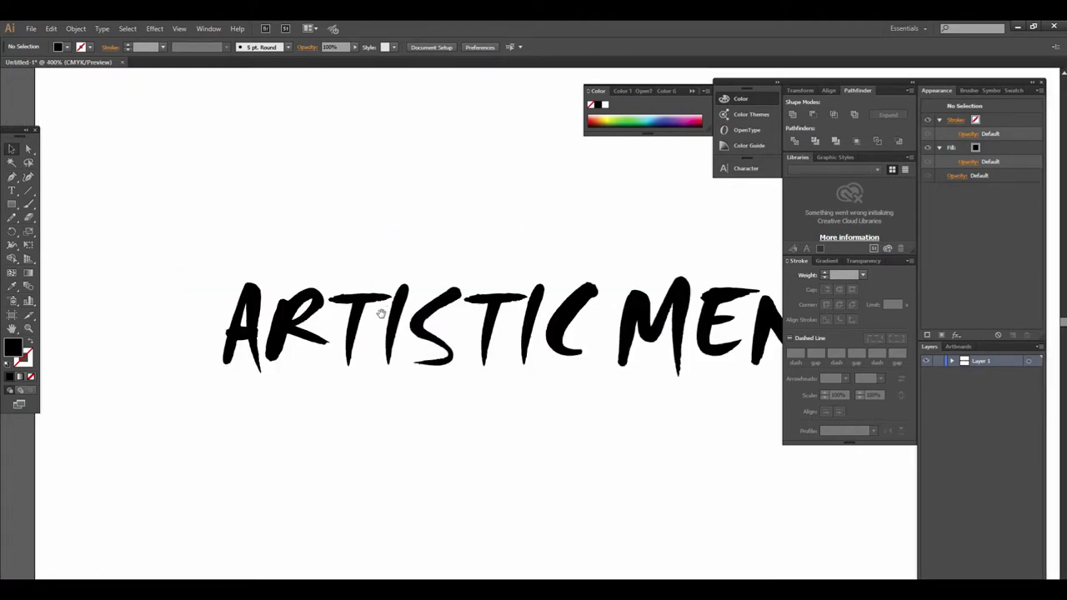
{"action": "left_click", "coordinate": [358, 327]}
{"action": "key", "text": "ctrl+plus"}
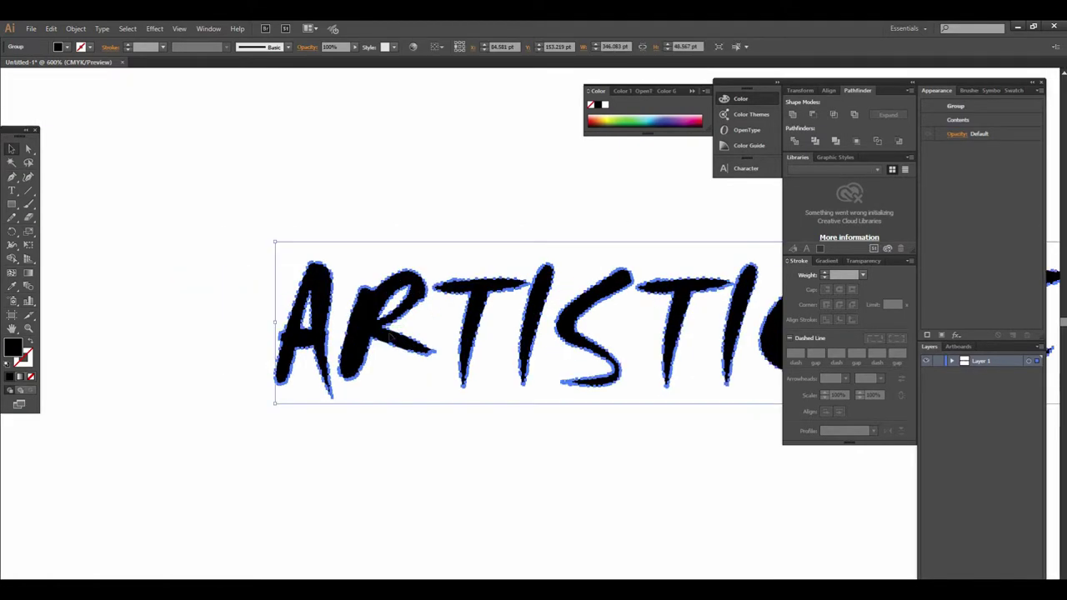
{"action": "right_click", "coordinate": [389, 335]}
{"action": "left_click", "coordinate": [419, 397]}
Marquee-select all the ARTISTIC MENTOR letters.
{"action": "left_click", "coordinate": [397, 460]}
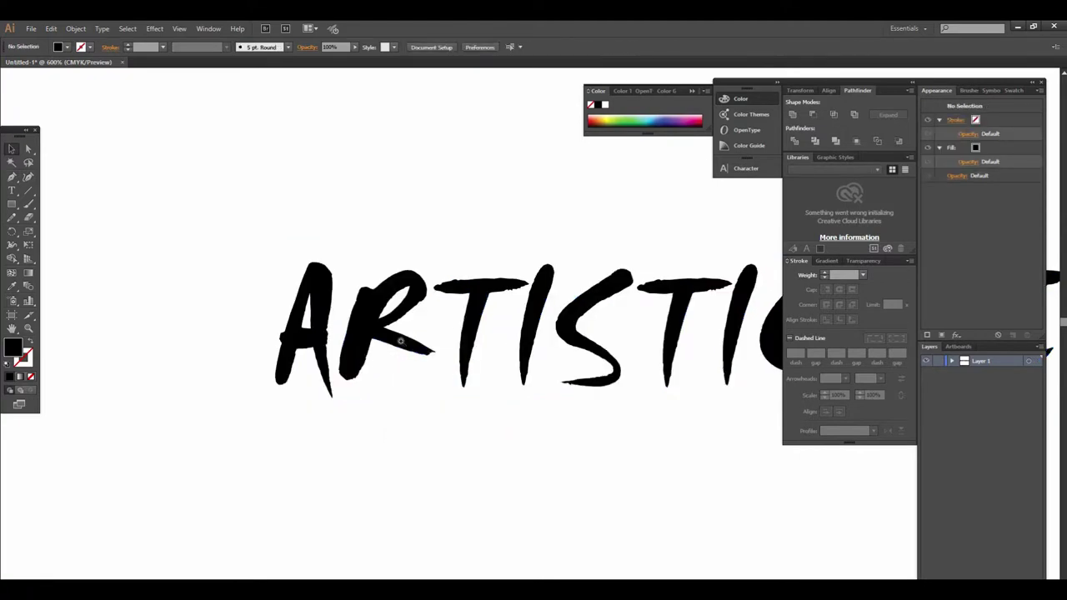
{"action": "key", "text": "ctrl+minus"}
{"action": "key", "text": "ctrl+minus"}
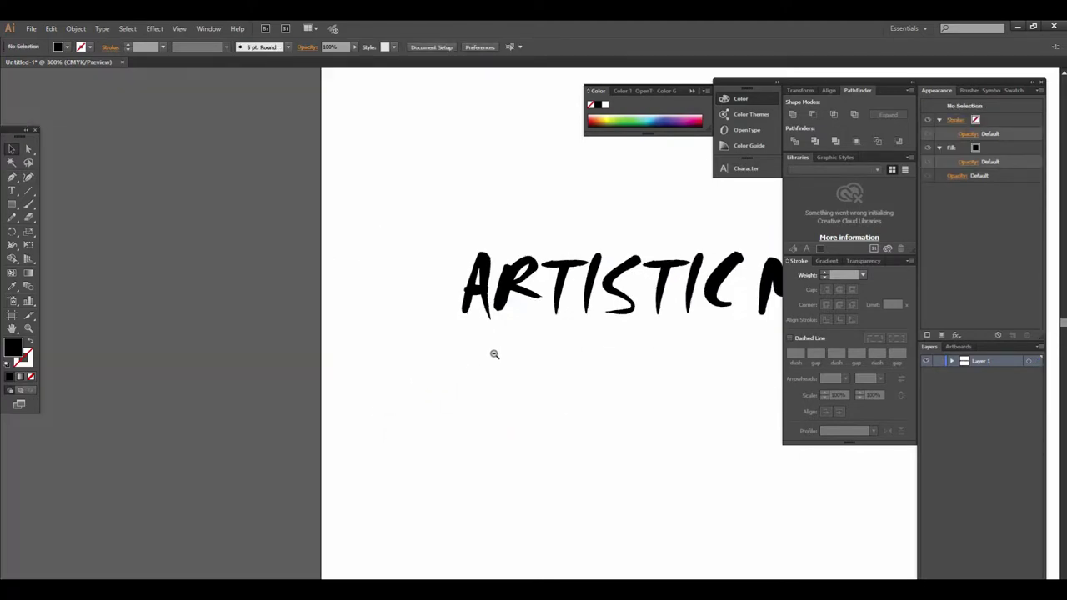
{"action": "key", "text": "ctrl+minus"}
{"action": "left_click_drag", "start_coordinate": [190, 230], "coordinate": [667, 362]}
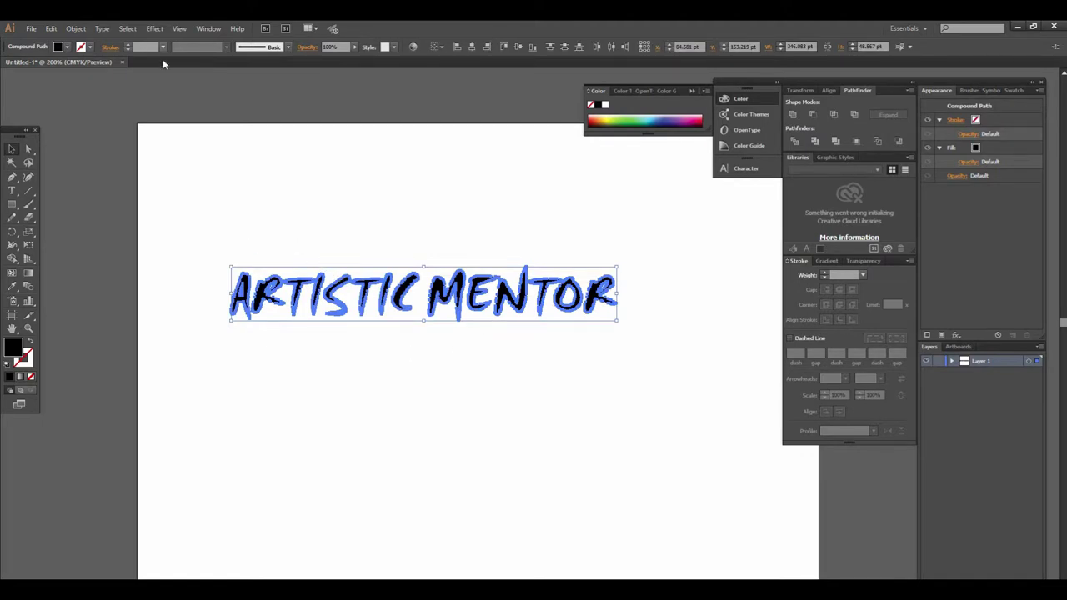
{"action": "left_click", "coordinate": [88, 30]}
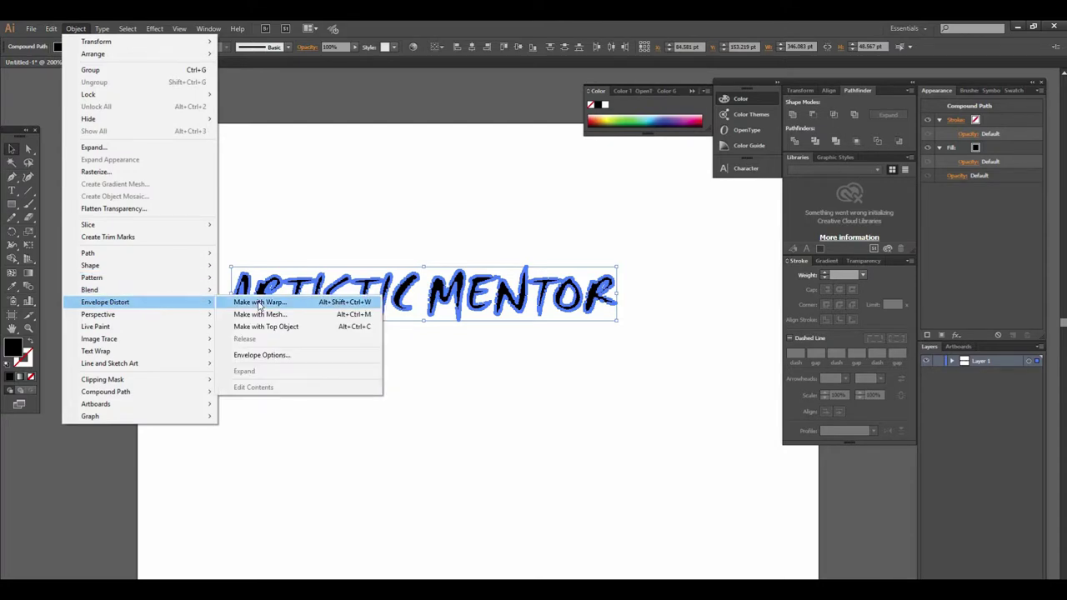
Warp the lettering with a horizontal Arc envelope at 18% bend.
{"action": "mouse_move", "coordinate": [105, 302]}
{"action": "left_click", "coordinate": [258, 304]}
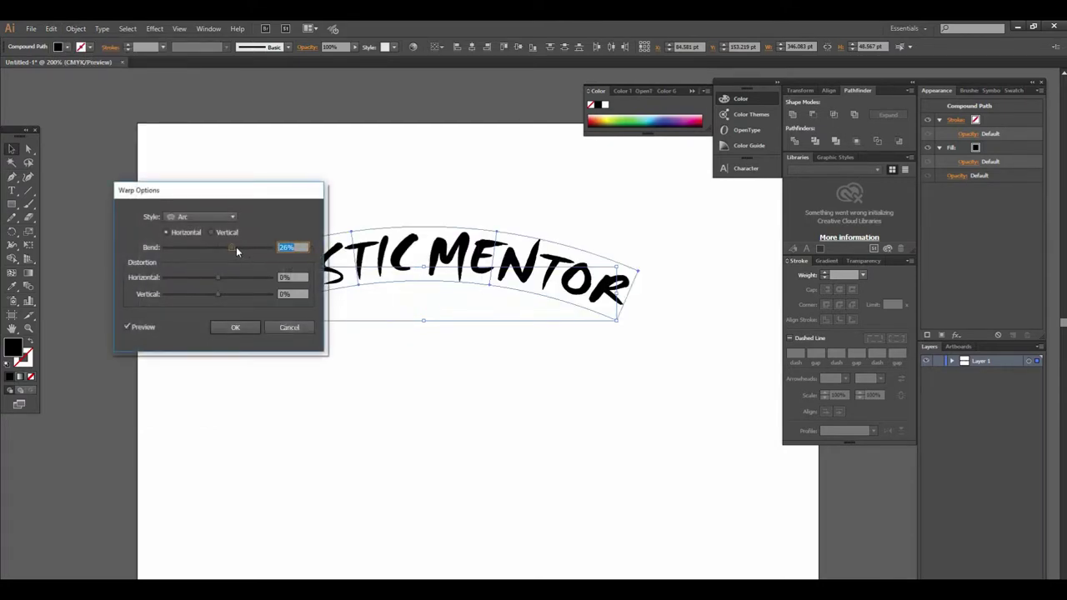
{"action": "left_click_drag", "start_coordinate": [231, 248], "coordinate": [229, 247]}
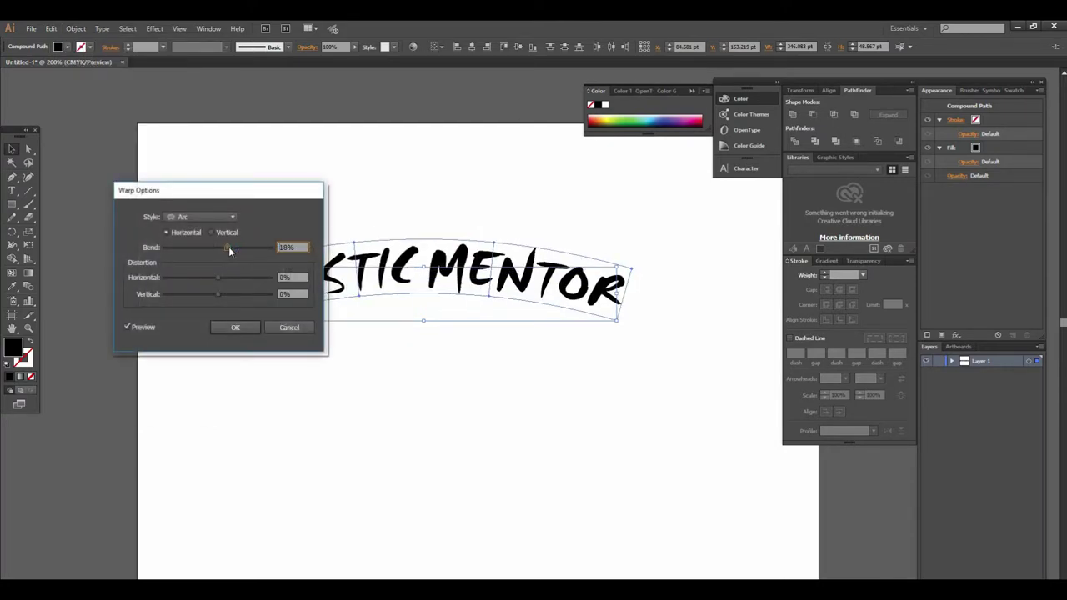
{"action": "left_click", "coordinate": [235, 328]}
{"action": "left_click", "coordinate": [393, 405]}
{"action": "key", "text": "ctrl+plus"}
{"action": "left_click_drag", "start_coordinate": [461, 300], "coordinate": [374, 318]}
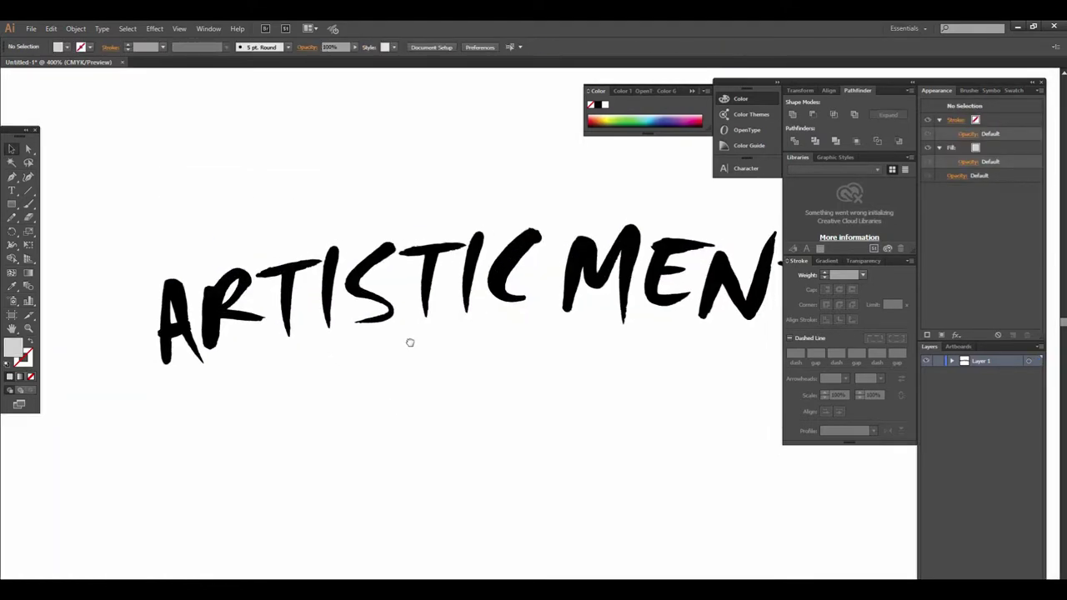
Set Pencil options: Smooth fidelity, fill strokes, keep selected, close within 15 px, edit selected paths.
{"action": "left_click", "coordinate": [374, 317]}
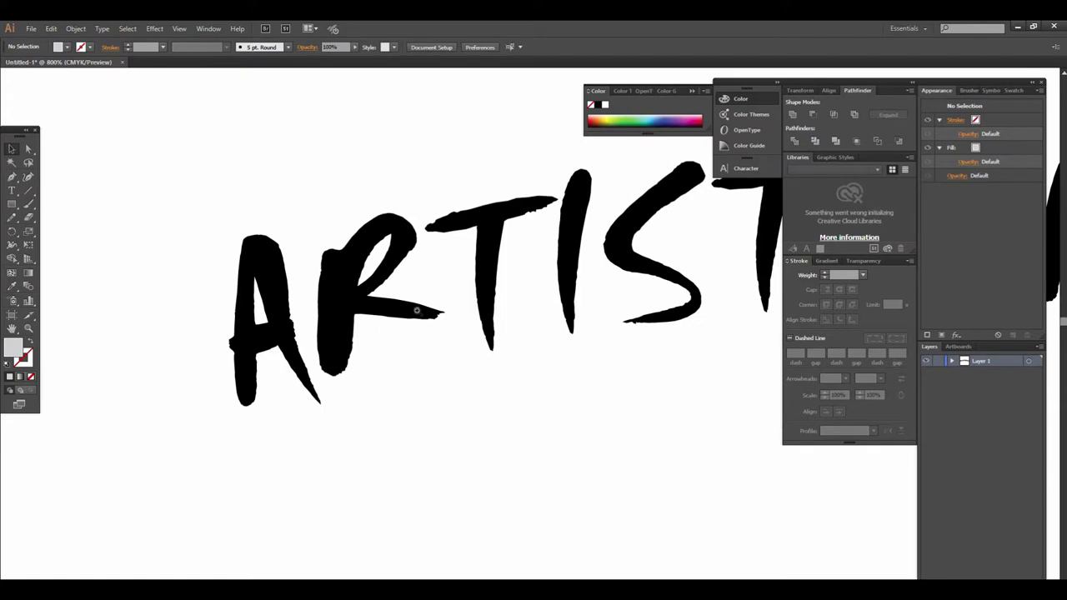
{"action": "left_click", "coordinate": [393, 315]}
{"action": "key", "text": "v"}
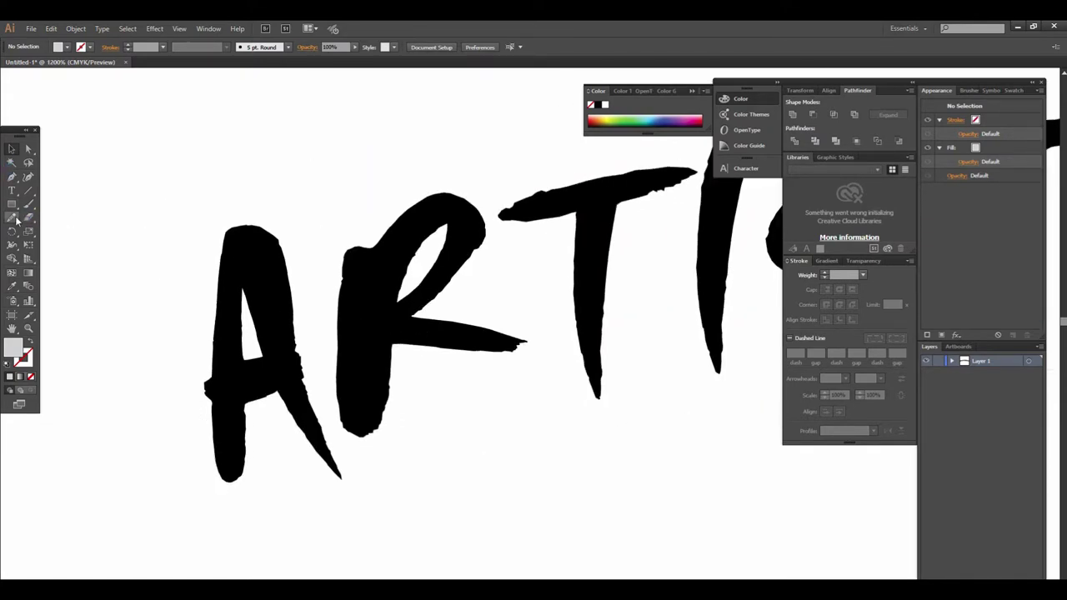
{"action": "left_click_drag", "start_coordinate": [12, 218], "coordinate": [58, 222]}
{"action": "double_click", "coordinate": [11, 221]}
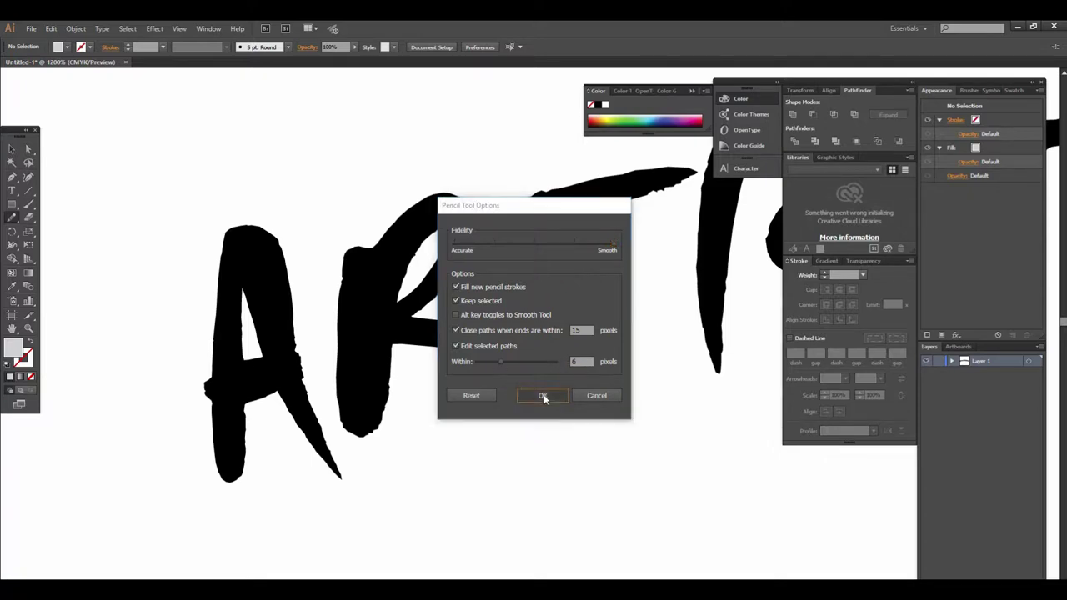
{"action": "left_click", "coordinate": [544, 394]}
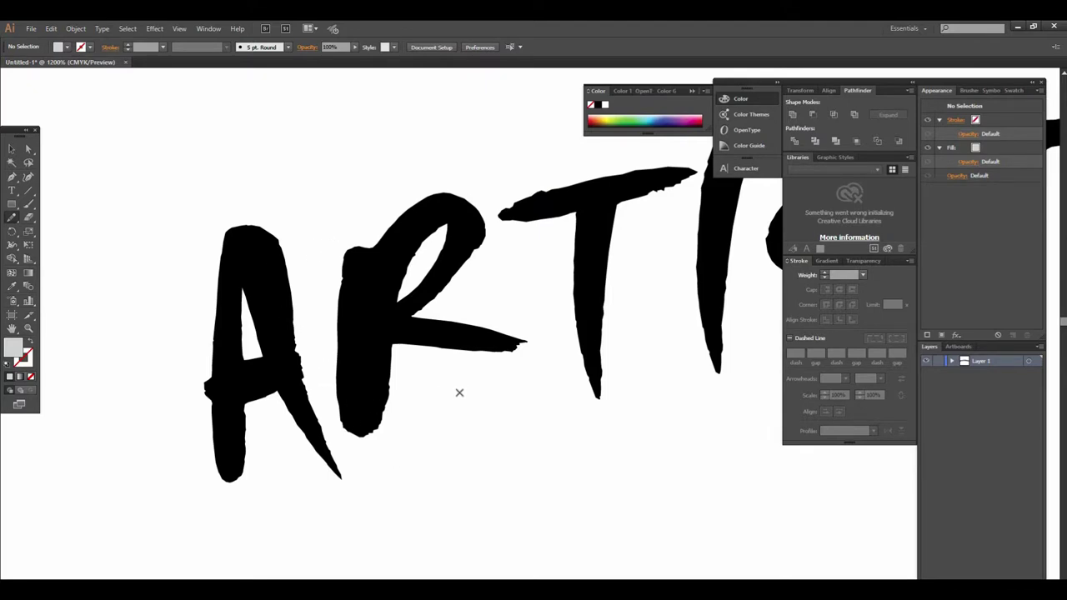
Draw a small oval blob left of the A, fill it black, and tilt it against the letter.
{"action": "scroll", "coordinate": [475, 384], "scroll_direction": "up", "scroll_amount": 1}
{"action": "scroll", "coordinate": [492, 367], "scroll_direction": "up", "scroll_amount": 1}
{"action": "scroll", "coordinate": [471, 321], "scroll_direction": "up", "scroll_amount": 1}
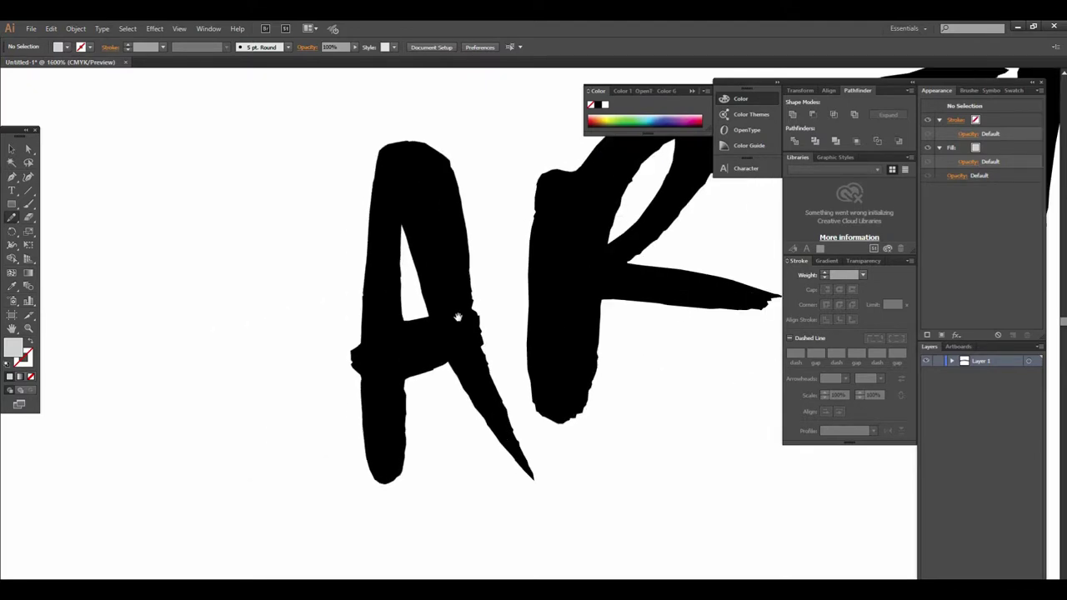
{"action": "scroll", "coordinate": [465, 276], "scroll_direction": "up", "scroll_amount": 1}
{"action": "scroll", "coordinate": [463, 247], "scroll_direction": "down", "scroll_amount": 1}
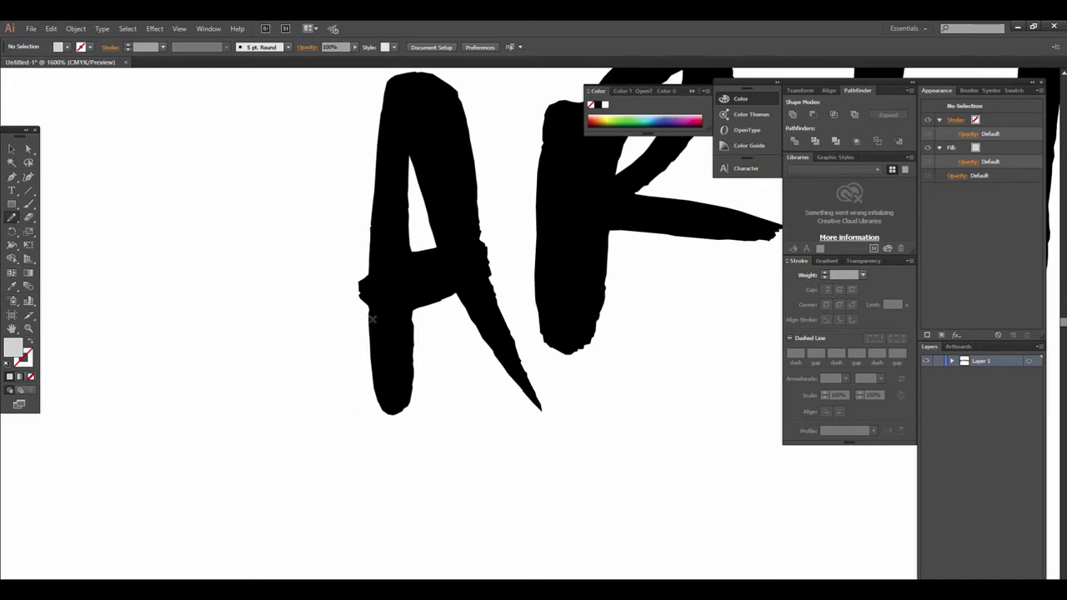
{"action": "left_click_drag", "start_coordinate": [367, 302], "coordinate": [354, 310]}
{"action": "left_click", "coordinate": [11, 148]}
{"action": "left_click", "coordinate": [68, 47]}
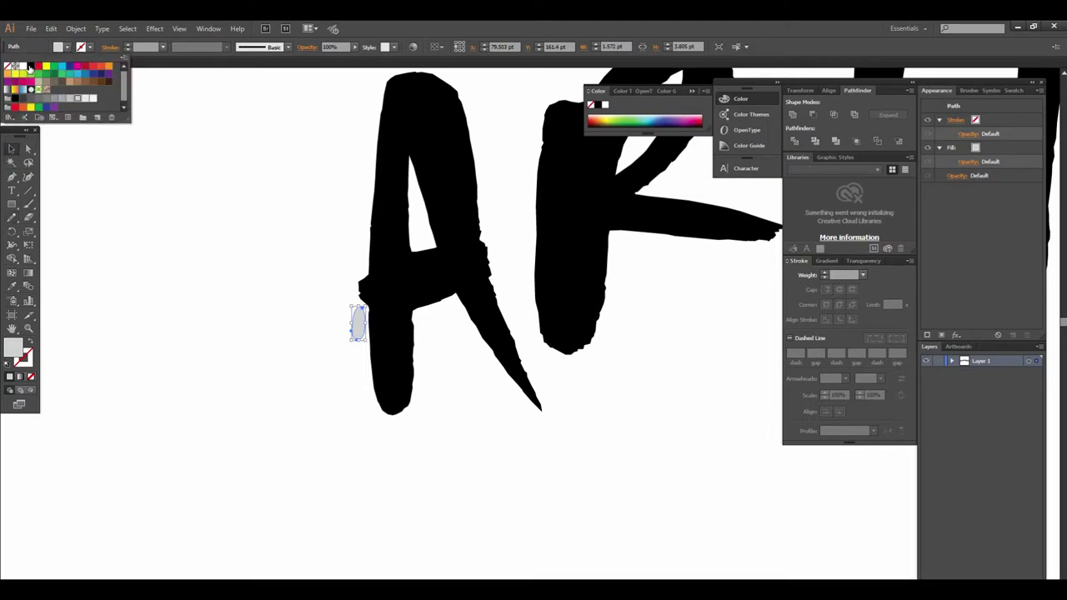
{"action": "left_click", "coordinate": [31, 66]}
{"action": "left_click", "coordinate": [197, 269]}
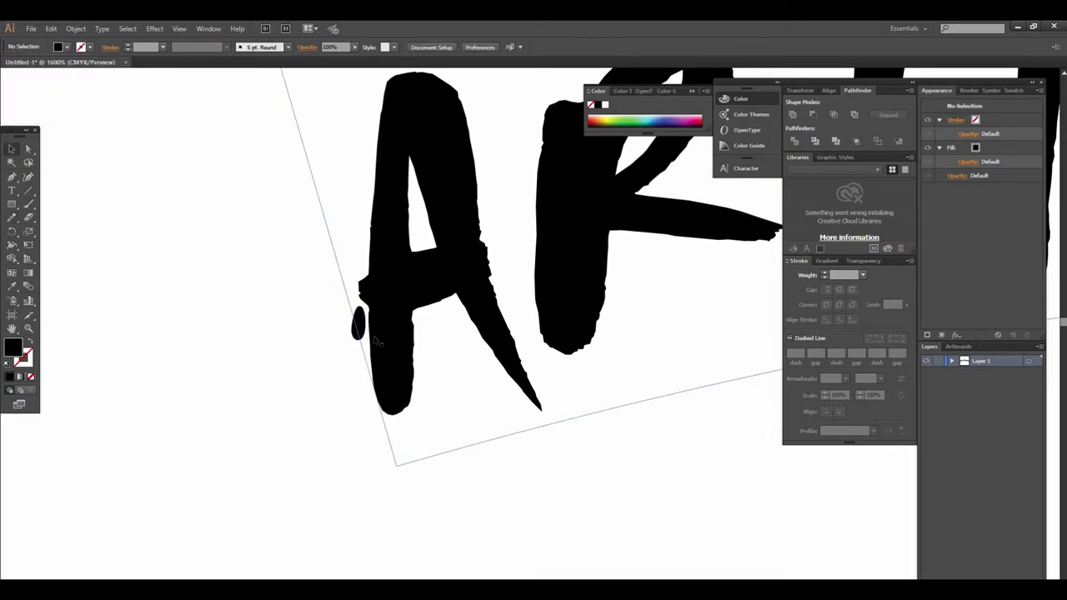
{"action": "left_click_drag", "start_coordinate": [359, 325], "coordinate": [360, 305]}
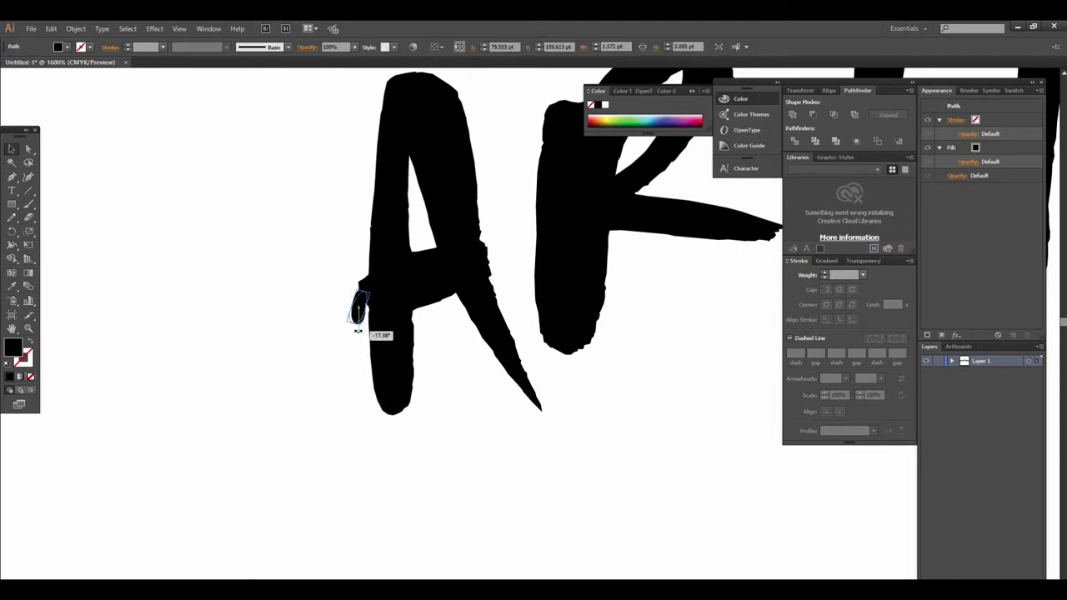
{"action": "left_click", "coordinate": [317, 350]}
{"action": "mouse_move", "coordinate": [357, 310]}
{"action": "left_mouse_down"}
{"action": "mouse_move", "coordinate": [357, 324]}
{"action": "mouse_move", "coordinate": [360, 297]}
{"action": "left_mouse_up"}
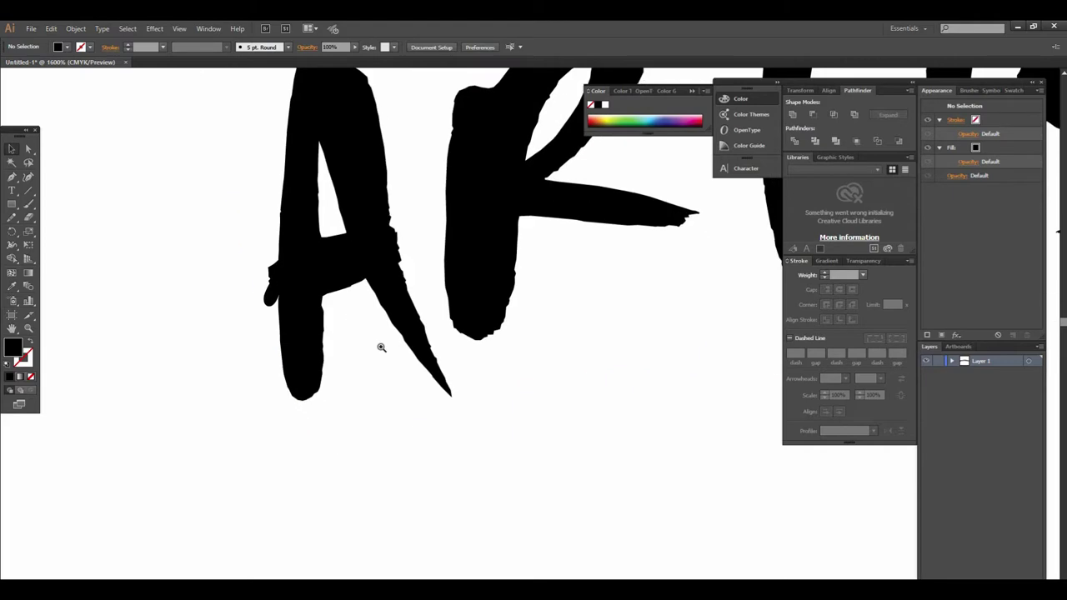
Draw a teardrop drip hanging from the A's crossbar.
{"action": "scroll", "coordinate": [364, 345], "scroll_direction": "up", "scroll_amount": 1}
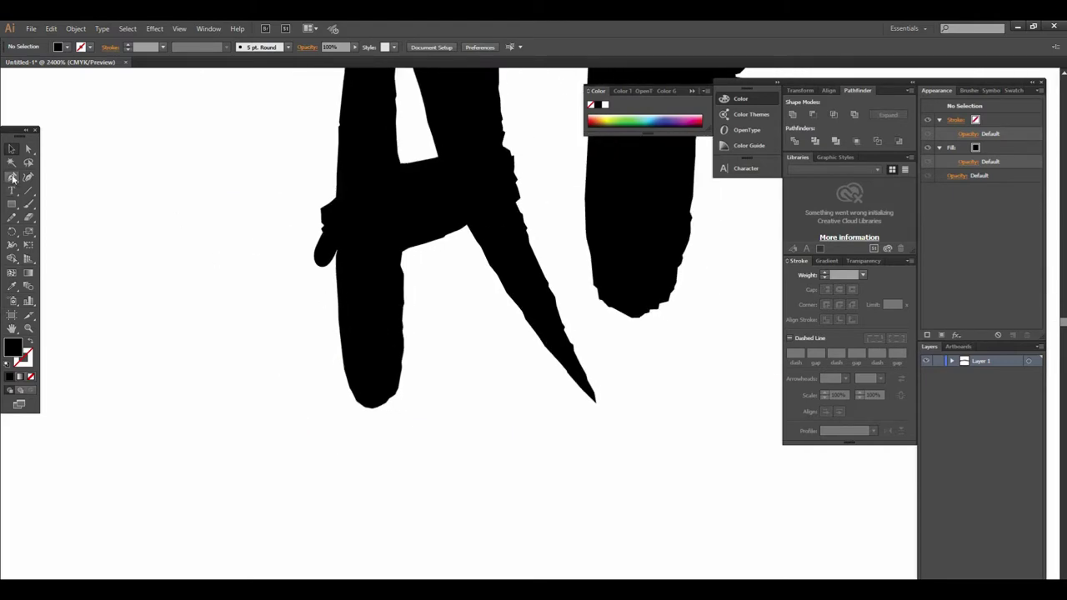
{"action": "left_click", "coordinate": [12, 217]}
{"action": "left_click_drag", "start_coordinate": [422, 237], "coordinate": [456, 330]}
{"action": "left_click_drag", "start_coordinate": [411, 267], "coordinate": [420, 244]}
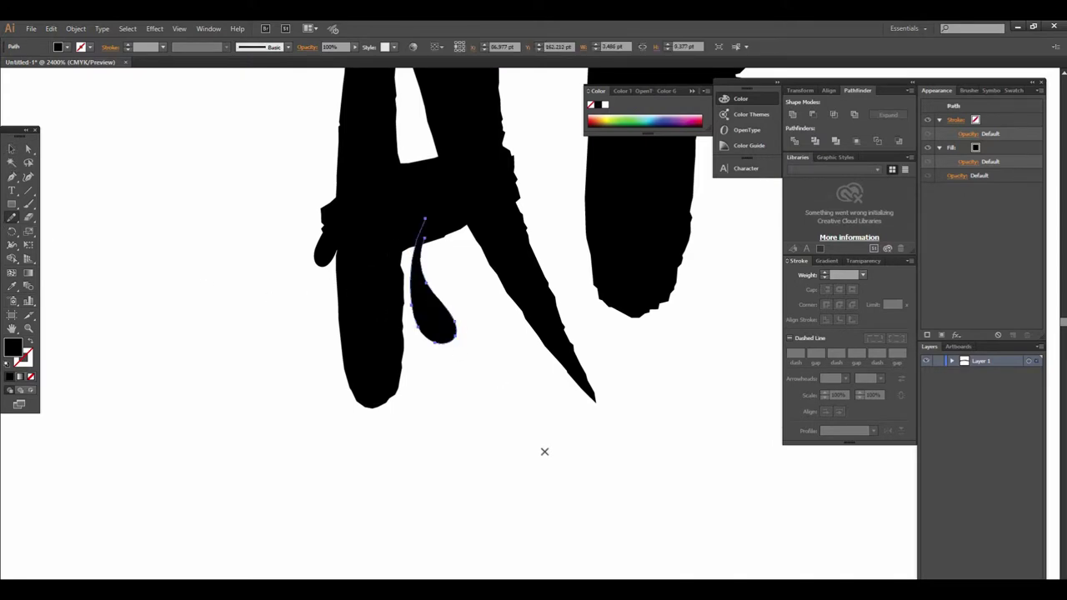
{"action": "mouse_move", "coordinate": [603, 384]}
{"action": "left_mouse_down"}
{"action": "mouse_move", "coordinate": [374, 409]}
{"action": "mouse_move", "coordinate": [343, 387]}
{"action": "left_mouse_up"}
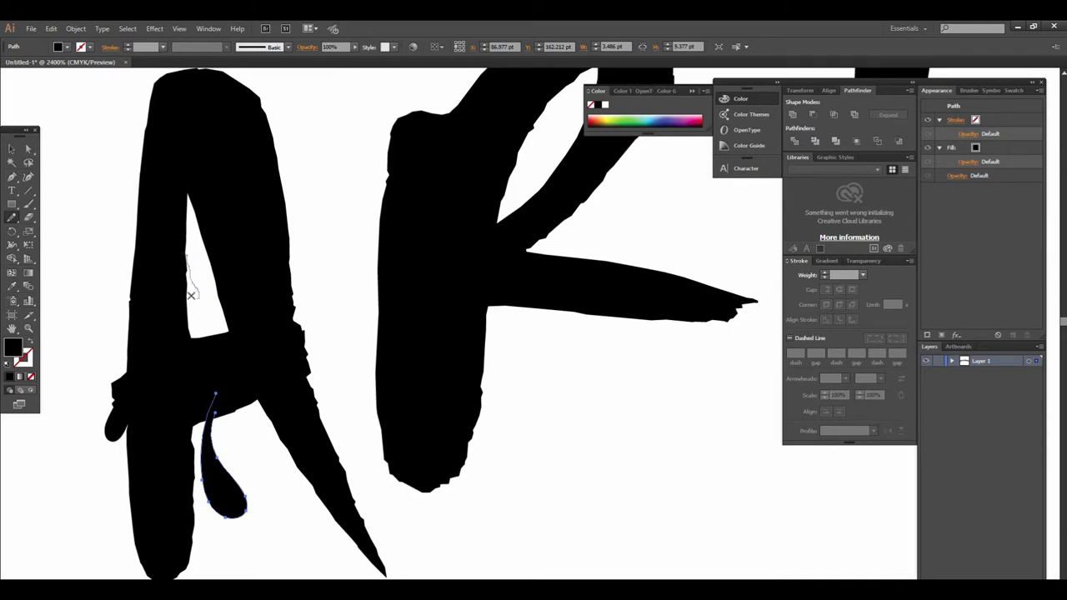
Draw a small black blob inside the A's counter, undoing a stray stroke.
{"action": "left_click_drag", "start_coordinate": [187, 291], "coordinate": [190, 294]}
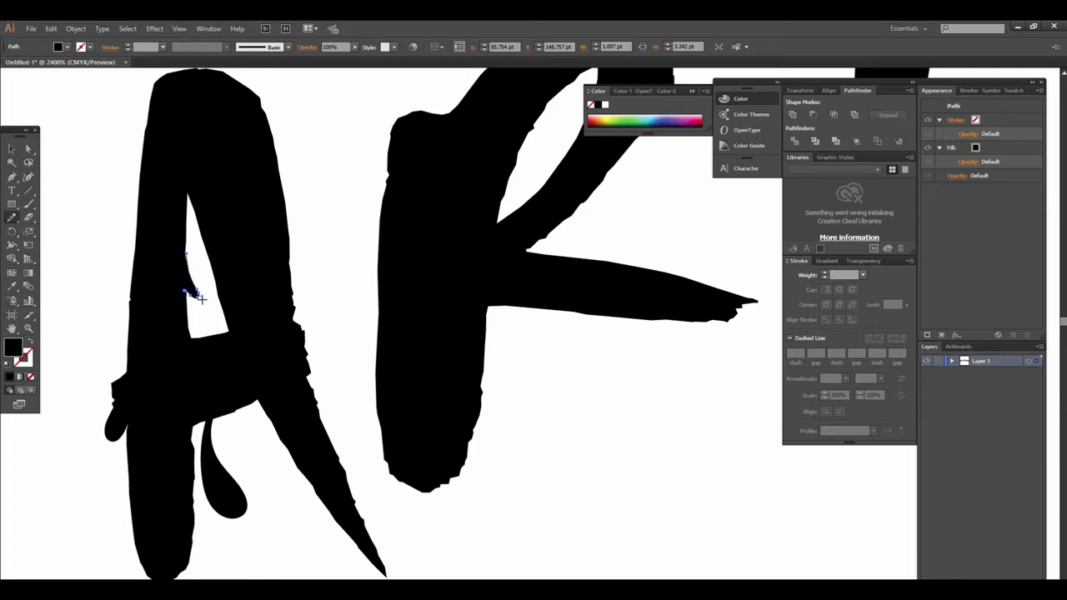
{"action": "mouse_move", "coordinate": [205, 293]}
{"action": "left_mouse_down"}
{"action": "mouse_move", "coordinate": [200, 313]}
{"action": "mouse_move", "coordinate": [196, 295]}
{"action": "left_mouse_up"}
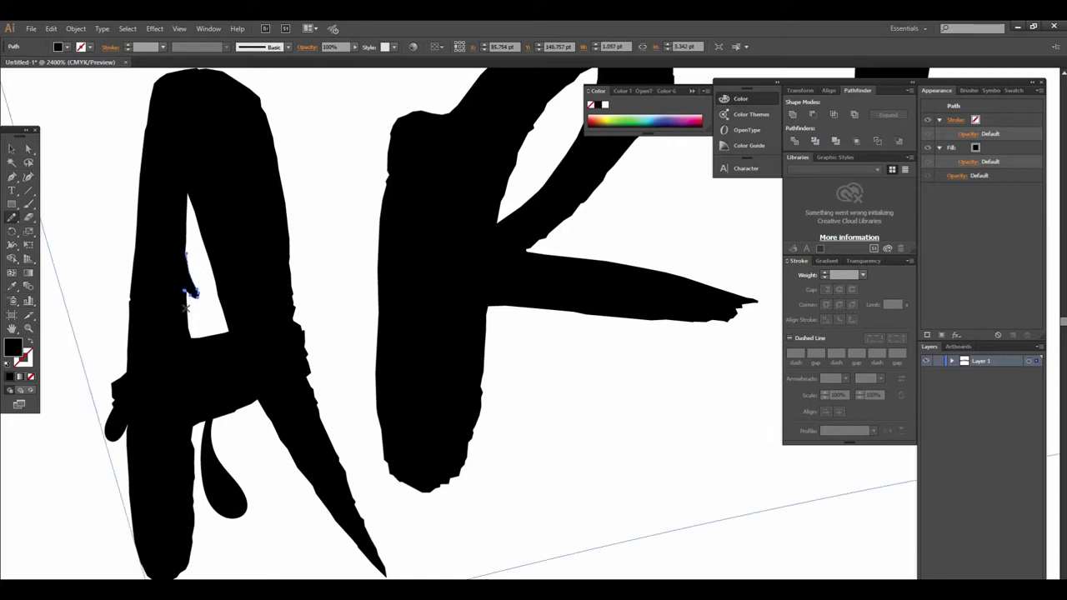
{"action": "left_click_drag", "start_coordinate": [210, 333], "coordinate": [212, 335]}
{"action": "key", "text": "ctrl+z"}
{"action": "left_click_drag", "start_coordinate": [235, 295], "coordinate": [236, 297]}
{"action": "key", "text": "v"}
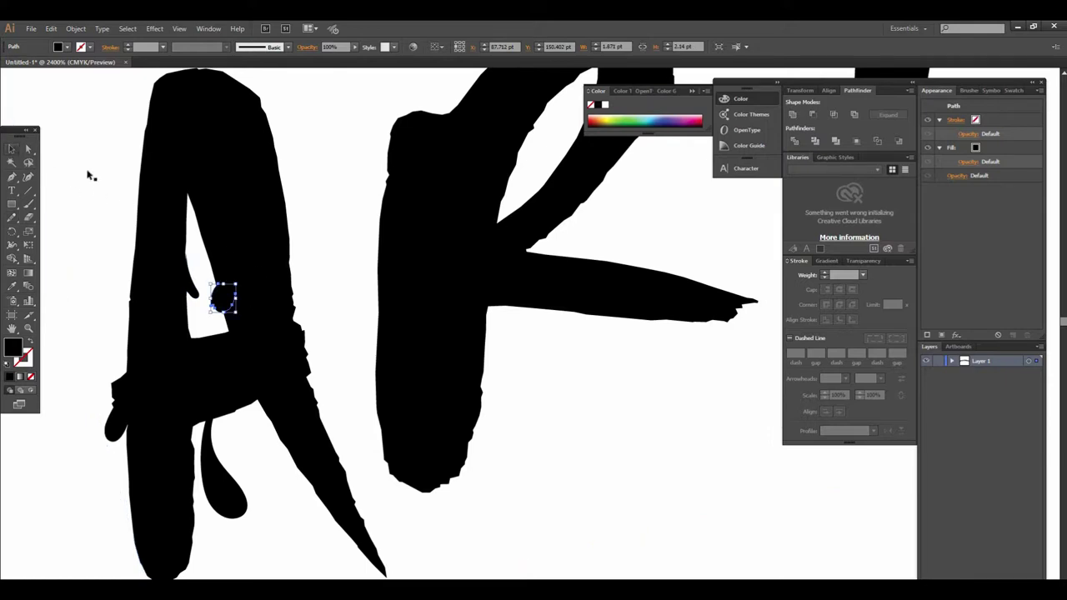
{"action": "key", "text": "alt+shift+ctrl+w"}
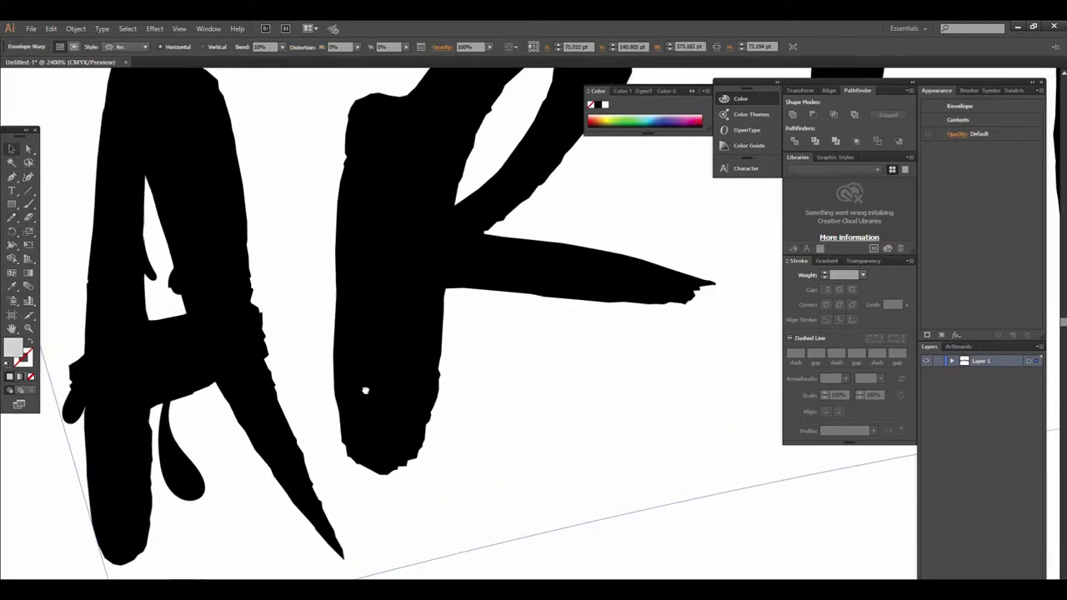
Draw a double drip and an elongated droplet above the lettering, discarding a curved droplet.
{"action": "scroll", "coordinate": [477, 280], "scroll_direction": "down", "scroll_amount": 3}
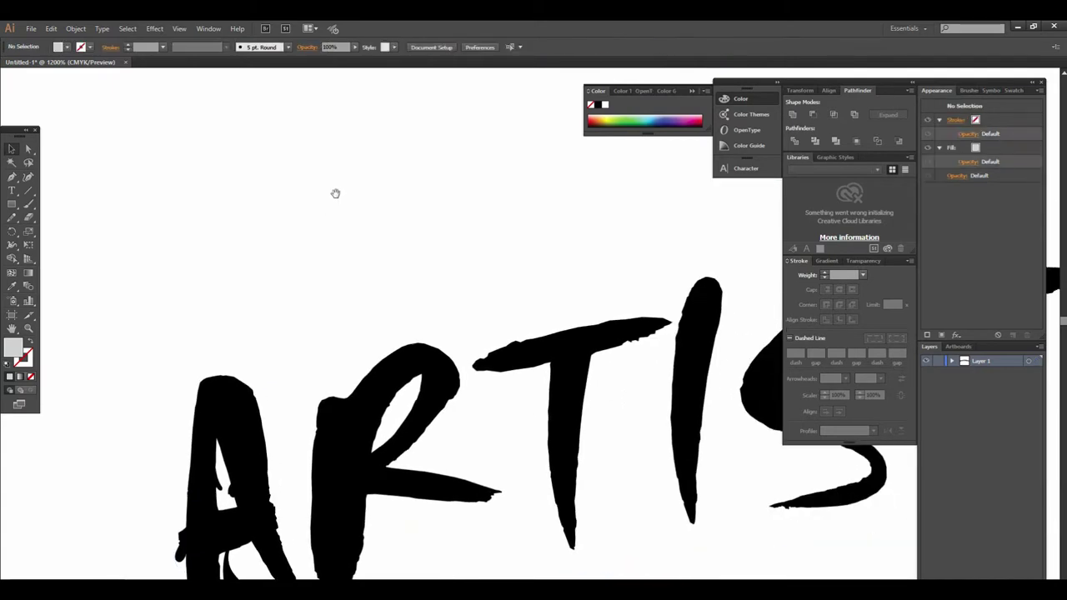
{"action": "left_click_drag", "start_coordinate": [335, 193], "coordinate": [322, 268]}
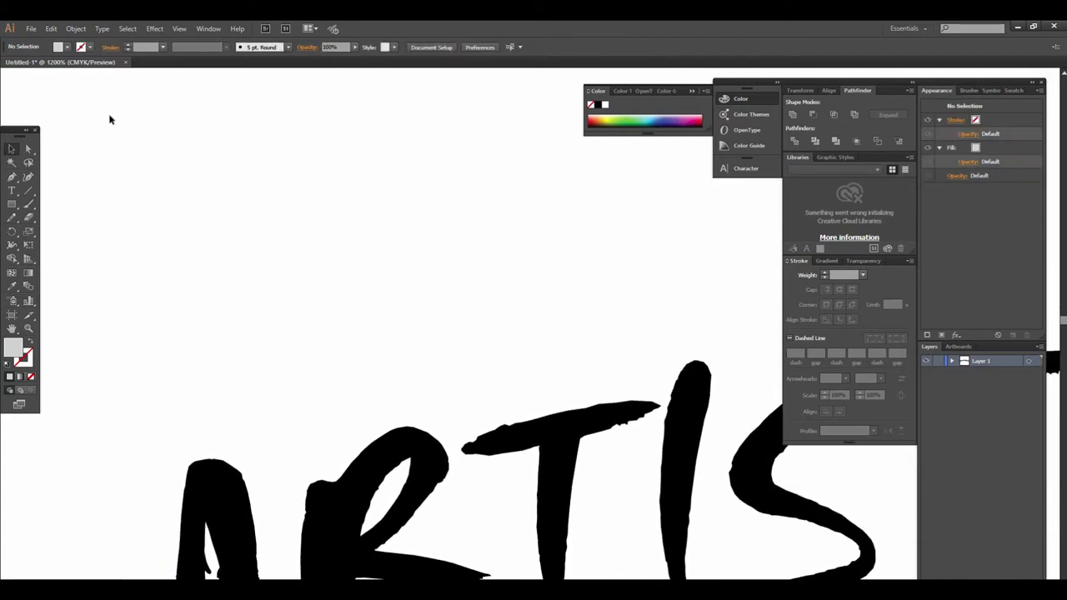
{"action": "left_click", "coordinate": [12, 217]}
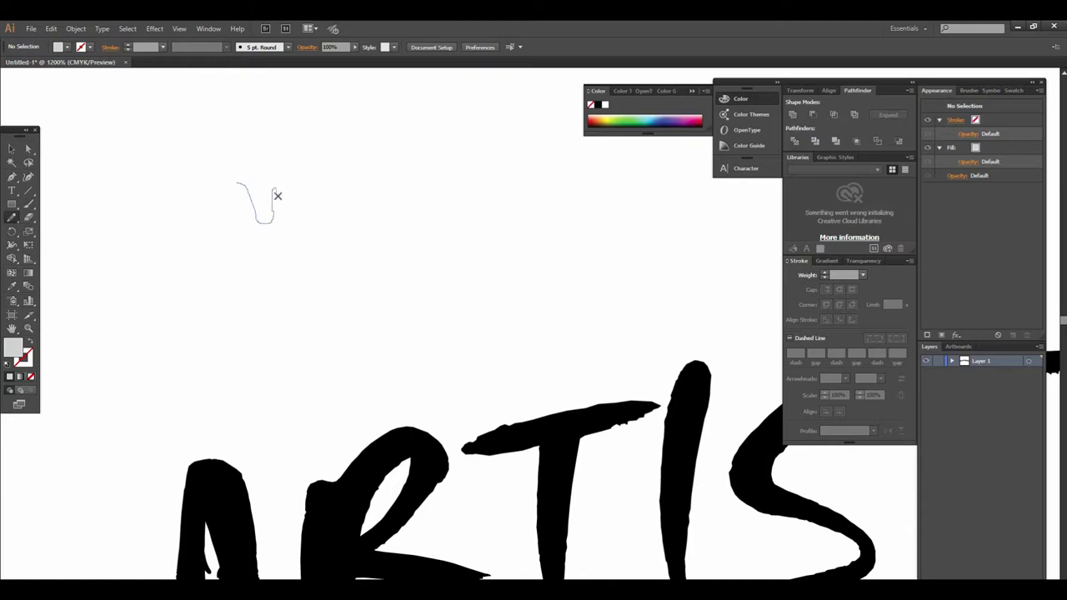
{"action": "left_click_drag", "start_coordinate": [294, 169], "coordinate": [296, 168]}
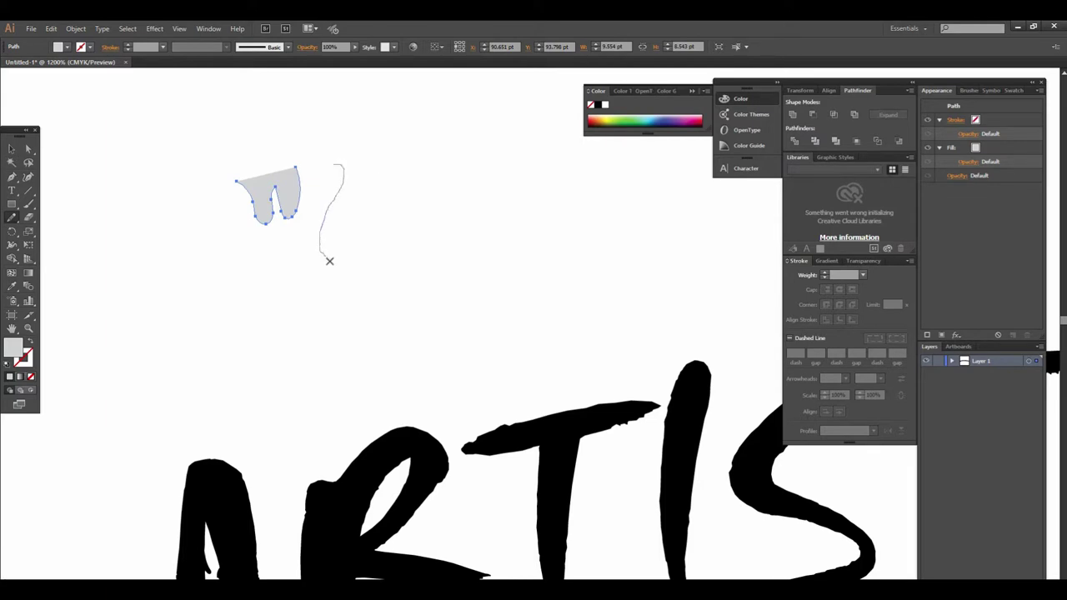
{"action": "left_click_drag", "start_coordinate": [335, 167], "coordinate": [337, 165]}
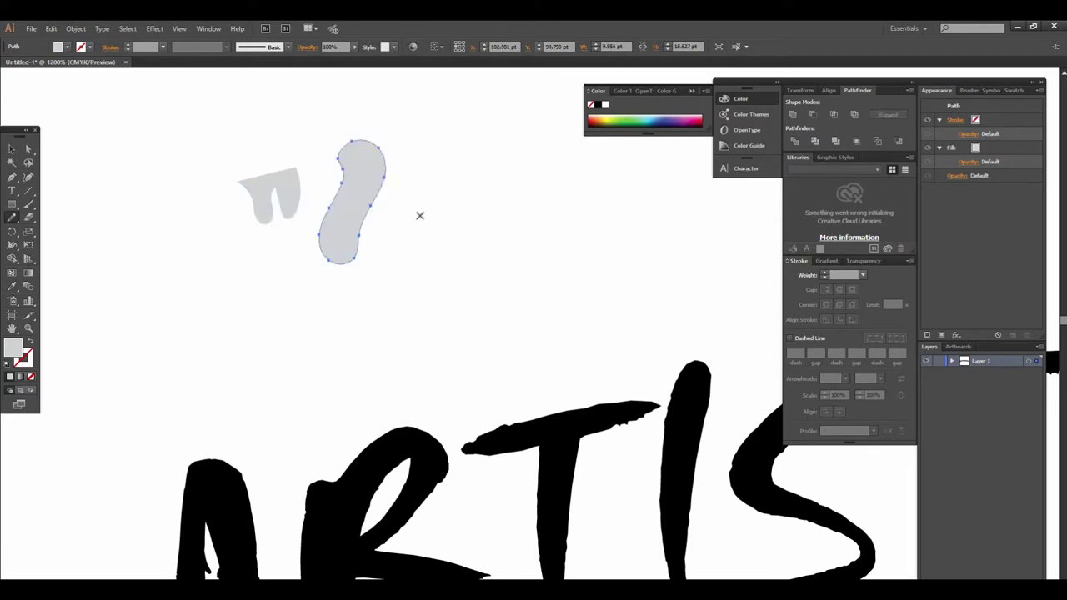
{"action": "left_click_drag", "start_coordinate": [409, 172], "coordinate": [434, 229]}
{"action": "left_click_drag", "start_coordinate": [409, 278], "coordinate": [395, 262]}
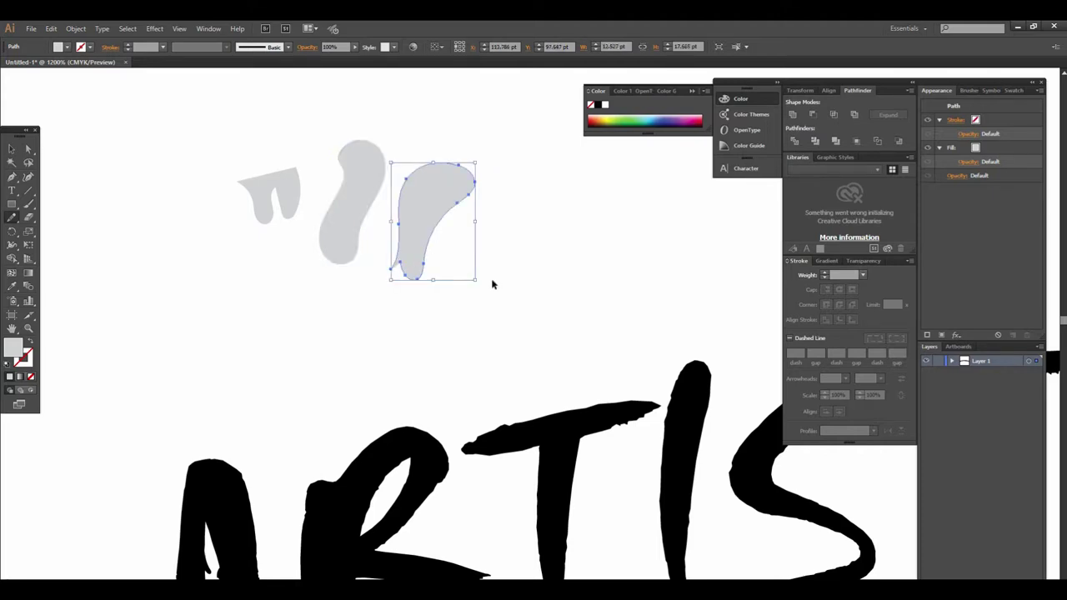
{"action": "key", "text": "ctrl+z"}
Add a small teardrop droplet and two thin curved drip strokes above ARTIST.
{"action": "left_click_drag", "start_coordinate": [471, 253], "coordinate": [453, 168]}
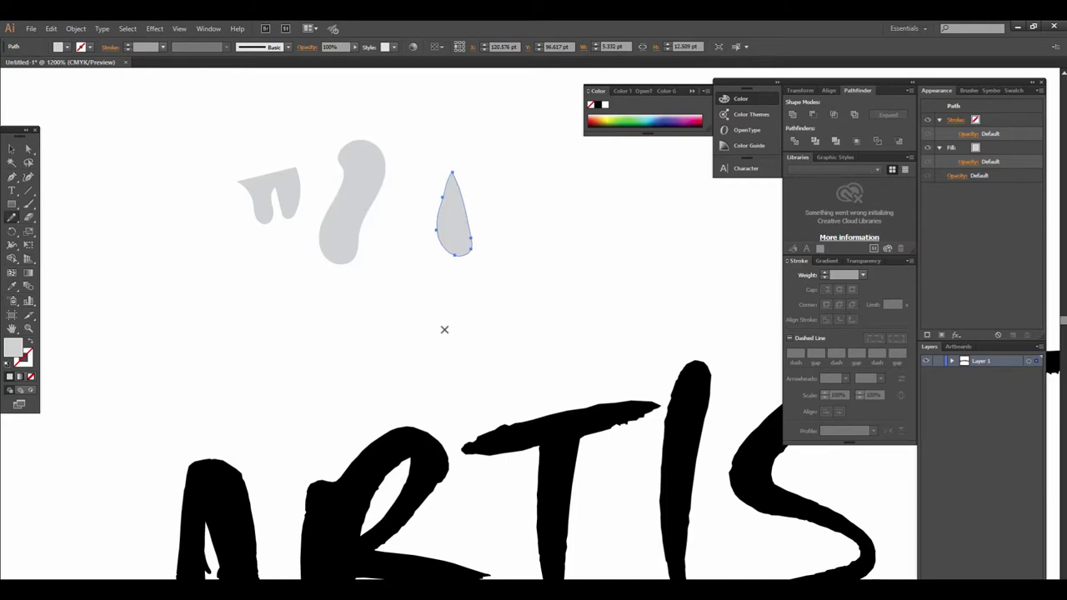
{"action": "left_click_drag", "start_coordinate": [523, 246], "coordinate": [381, 287]}
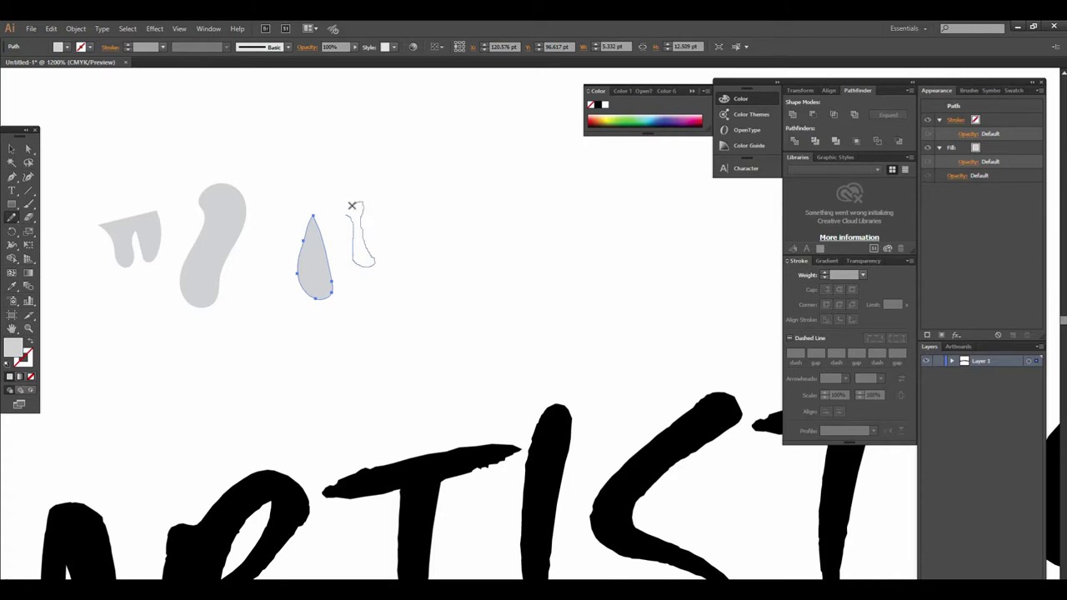
{"action": "left_click_drag", "start_coordinate": [346, 217], "coordinate": [348, 209]}
{"action": "key", "text": "ctrl+minus"}
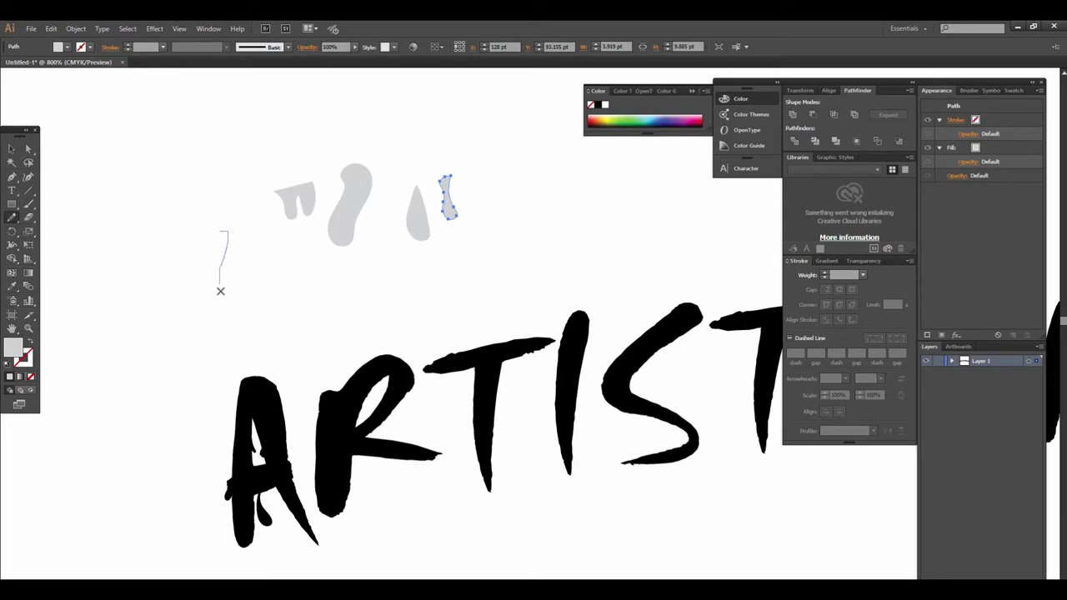
{"action": "left_click_drag", "start_coordinate": [222, 231], "coordinate": [223, 233]}
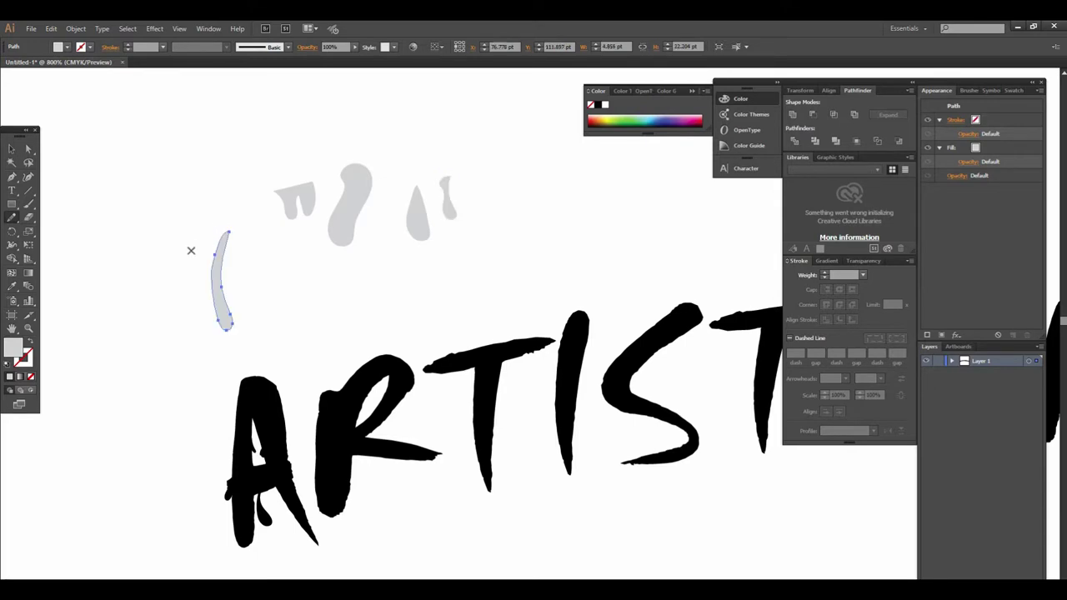
{"action": "left_click", "coordinate": [11, 149]}
{"action": "scroll", "coordinate": [278, 275], "scroll_direction": "down", "scroll_amount": 5}
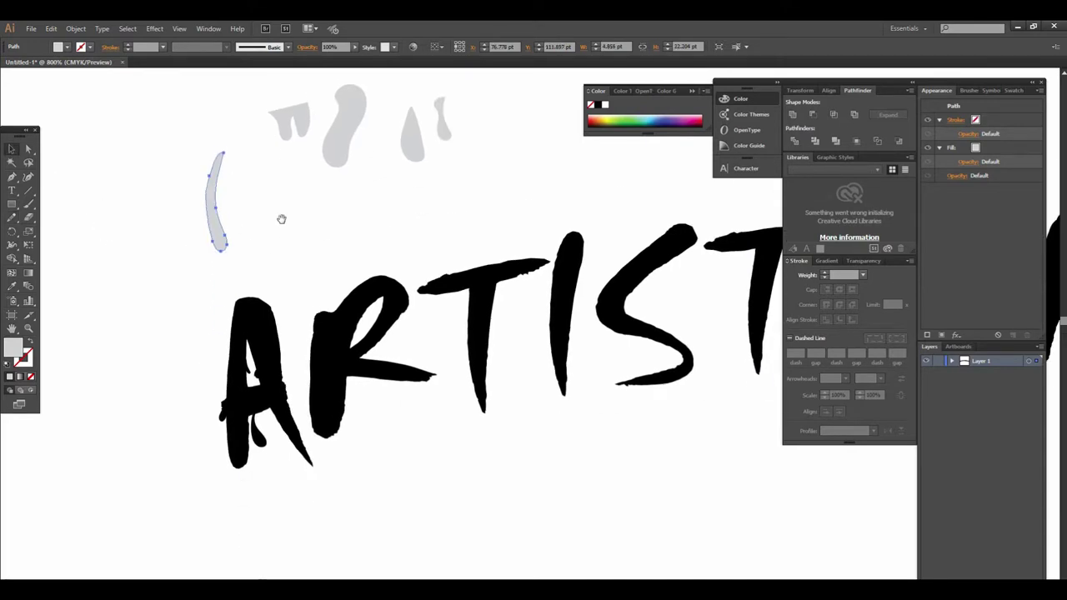
Move the thin curved stroke under the R's arm, shrink it and fill it black.
{"action": "left_click_drag", "start_coordinate": [214, 223], "coordinate": [351, 428]}
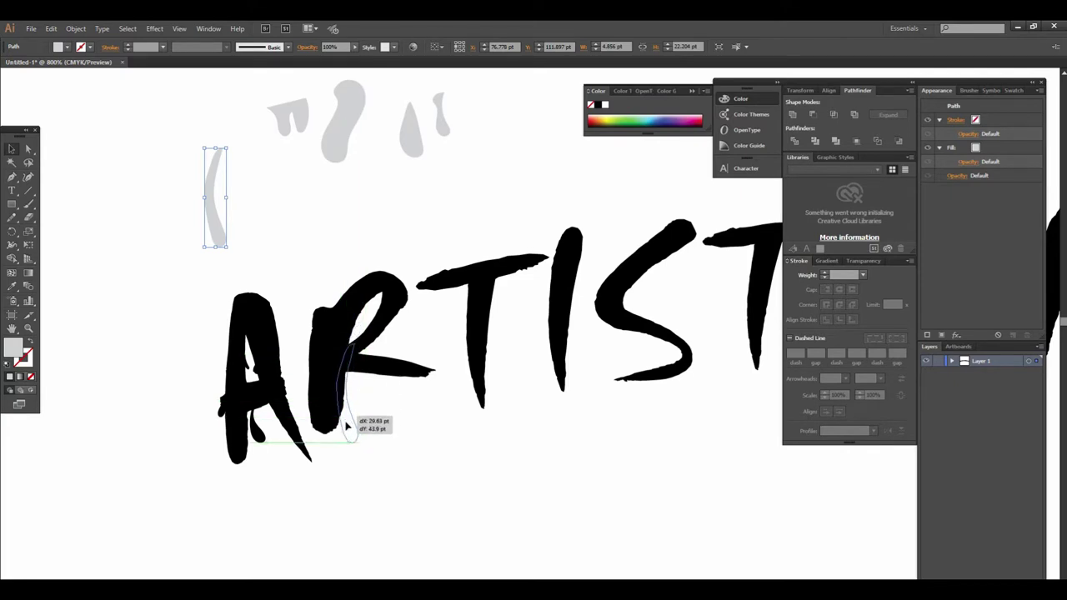
{"action": "left_click_drag", "start_coordinate": [351, 428], "coordinate": [362, 436]}
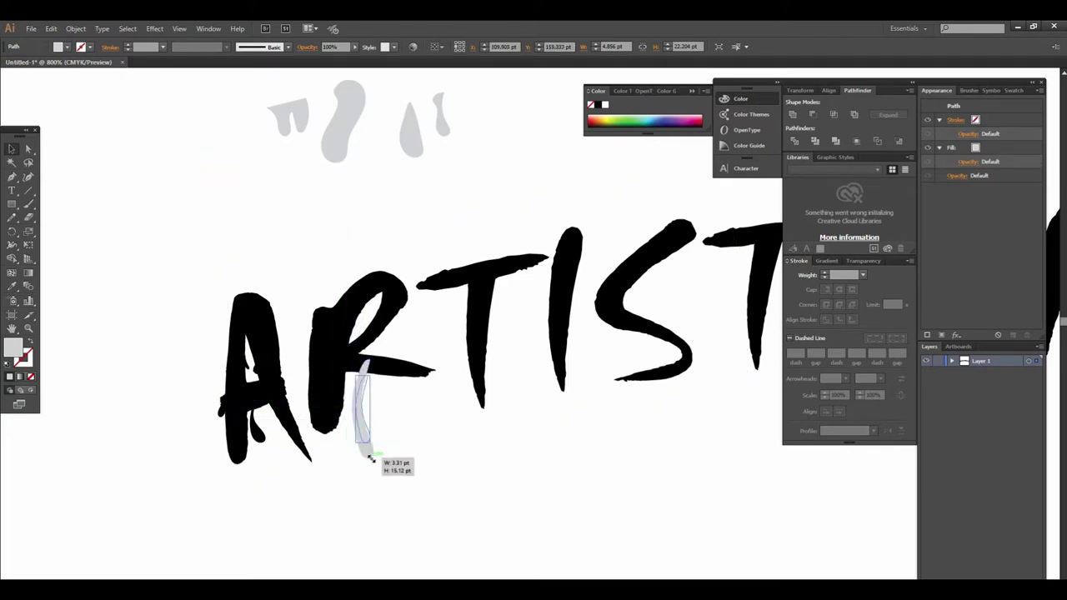
{"action": "left_click_drag", "start_coordinate": [375, 458], "coordinate": [362, 423]}
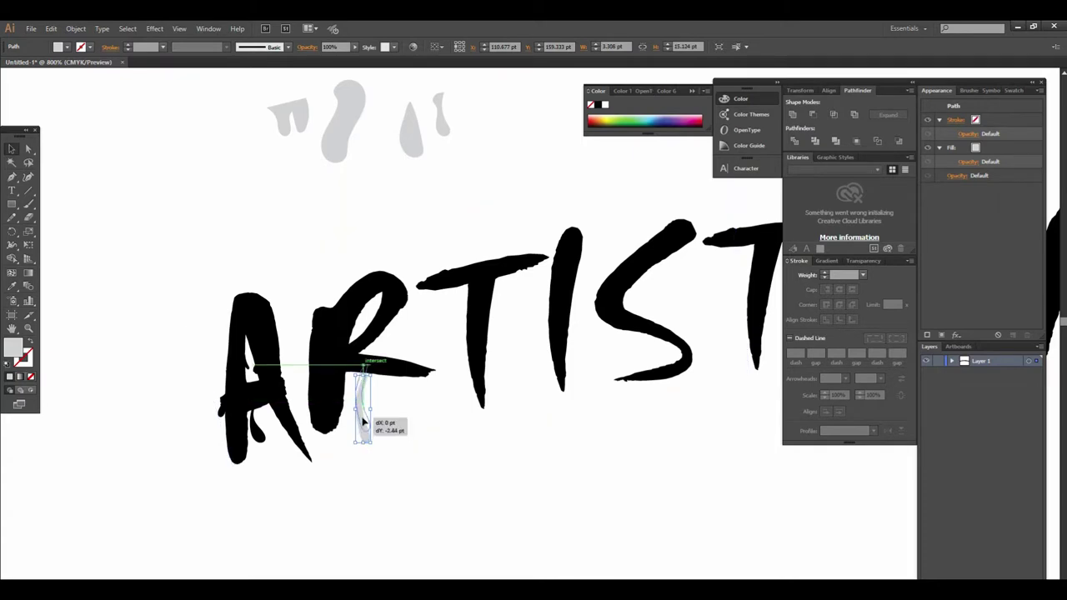
{"action": "key", "text": "i"}
{"action": "left_click", "coordinate": [341, 367]}
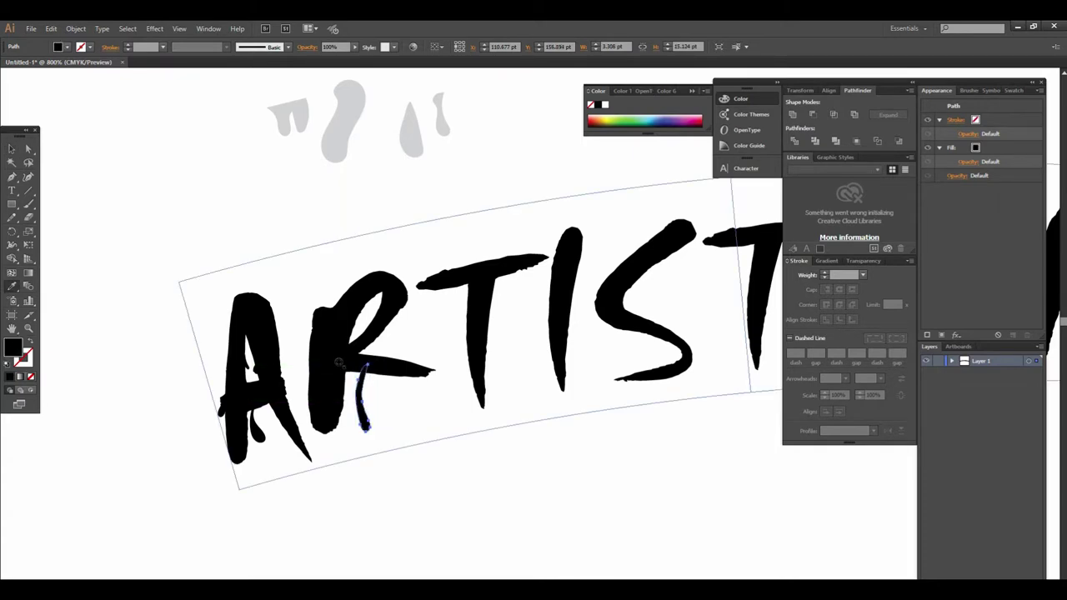
Resize the black drip hanging from the R.
{"action": "left_click", "coordinate": [12, 148]}
{"action": "left_click", "coordinate": [400, 476]}
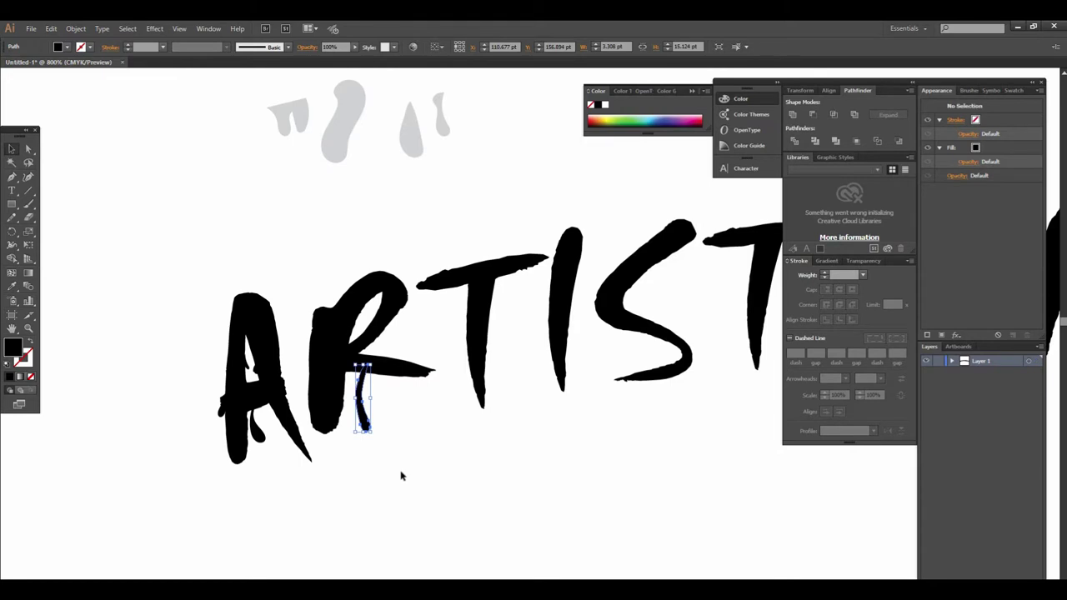
{"action": "key", "text": "ctrl+plus"}
{"action": "left_click", "coordinate": [396, 367]}
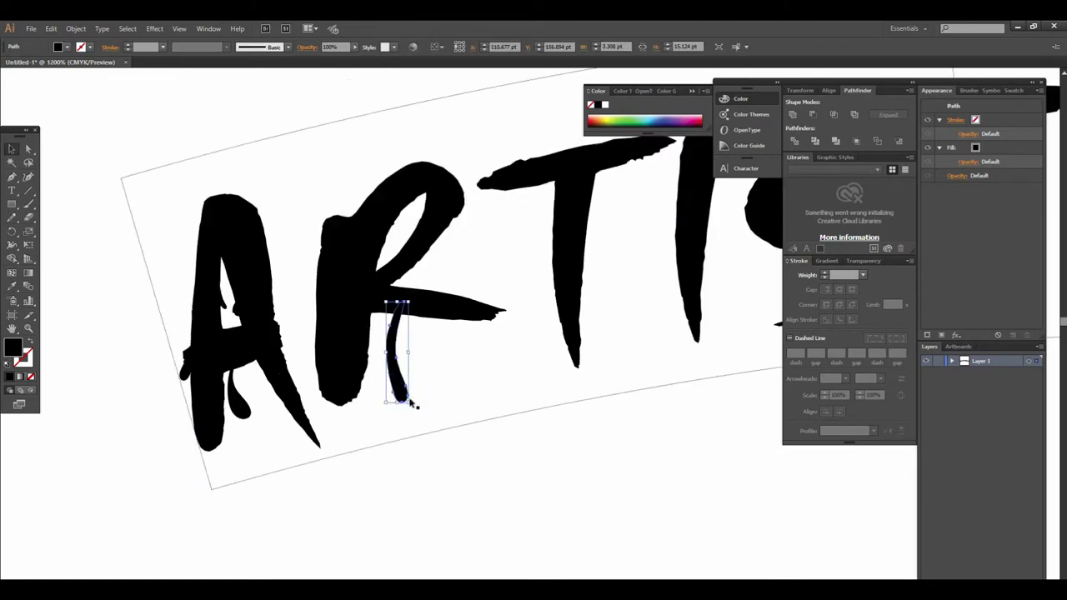
{"action": "mouse_move", "coordinate": [400, 381]}
{"action": "left_mouse_down"}
{"action": "mouse_move", "coordinate": [403, 396]}
{"action": "mouse_move", "coordinate": [396, 338]}
{"action": "mouse_move", "coordinate": [420, 444]}
{"action": "left_mouse_up"}
Nudge the small drip under the R slightly lower.
{"action": "left_click", "coordinate": [431, 462]}
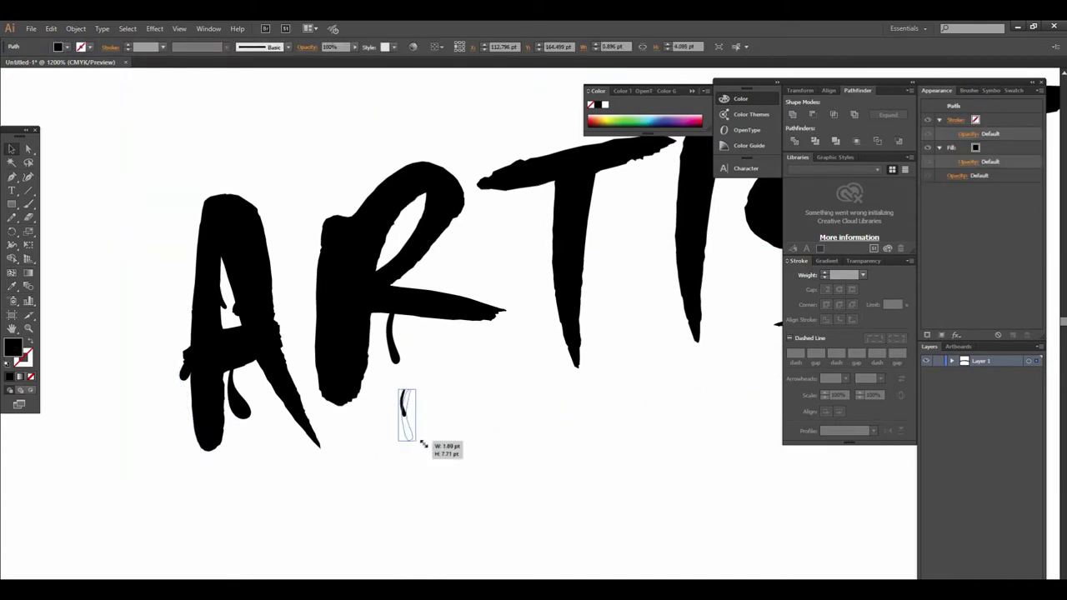
{"action": "mouse_move", "coordinate": [406, 416]}
{"action": "left_mouse_down"}
{"action": "mouse_move", "coordinate": [409, 432]}
{"action": "mouse_move", "coordinate": [405, 413]}
{"action": "left_mouse_up"}
{"action": "left_click", "coordinate": [491, 472]}
Lock the arc-warped lettering with Object > Lock > Selection.
{"action": "left_click", "coordinate": [581, 323]}
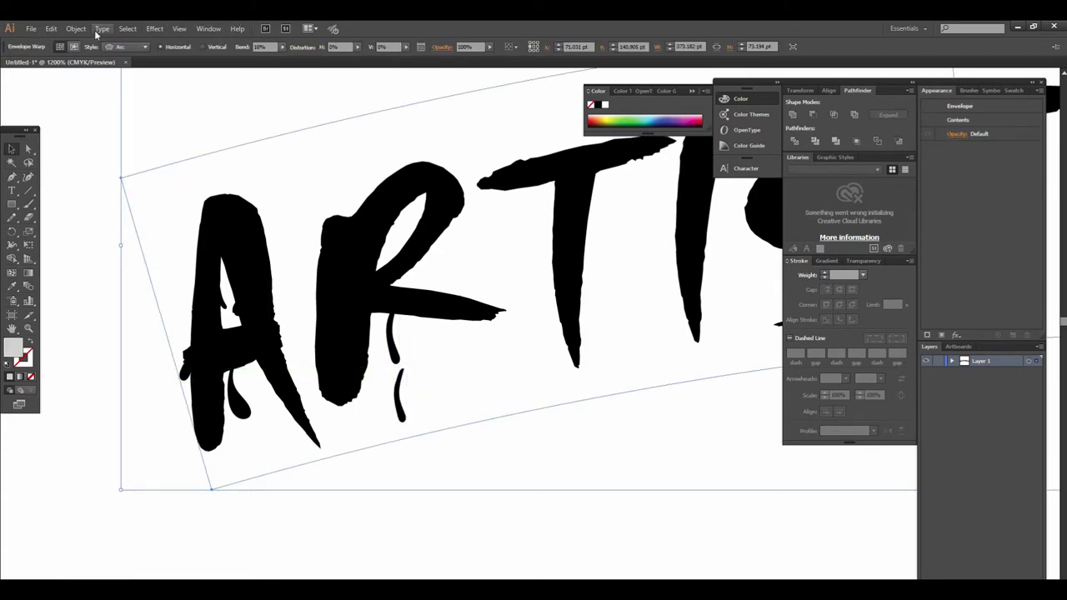
{"action": "left_click", "coordinate": [76, 29]}
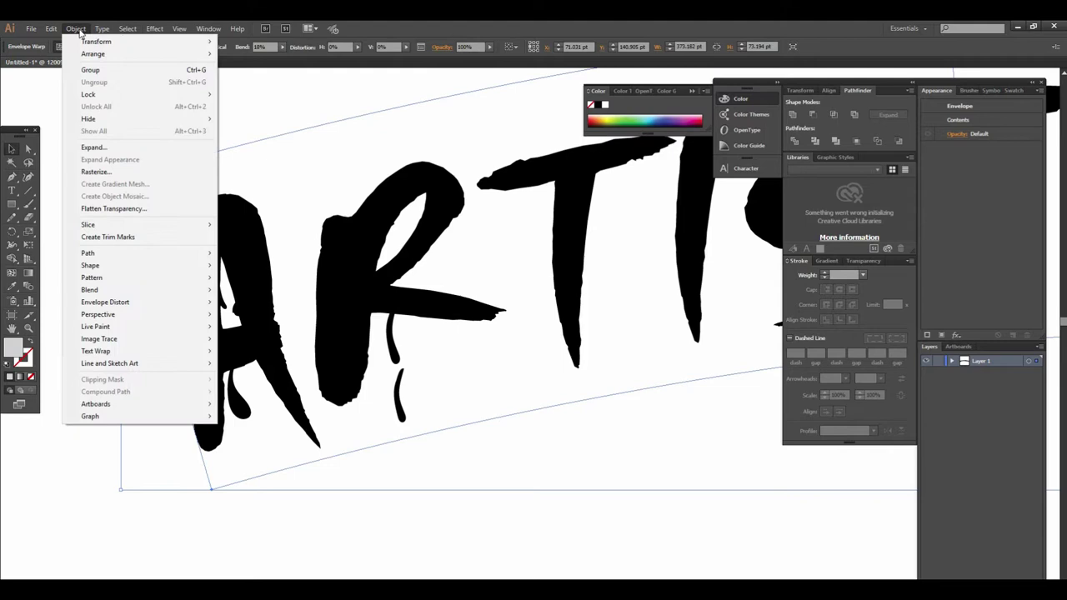
{"action": "left_click", "coordinate": [244, 96]}
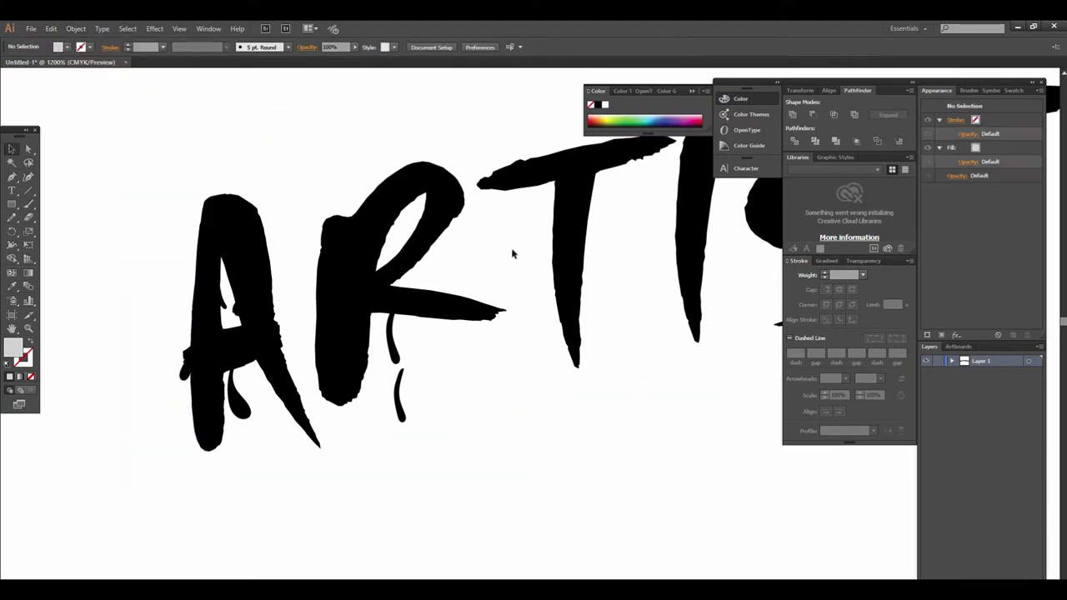
Delete the stray stroke under the R.
{"action": "left_click", "coordinate": [494, 380]}
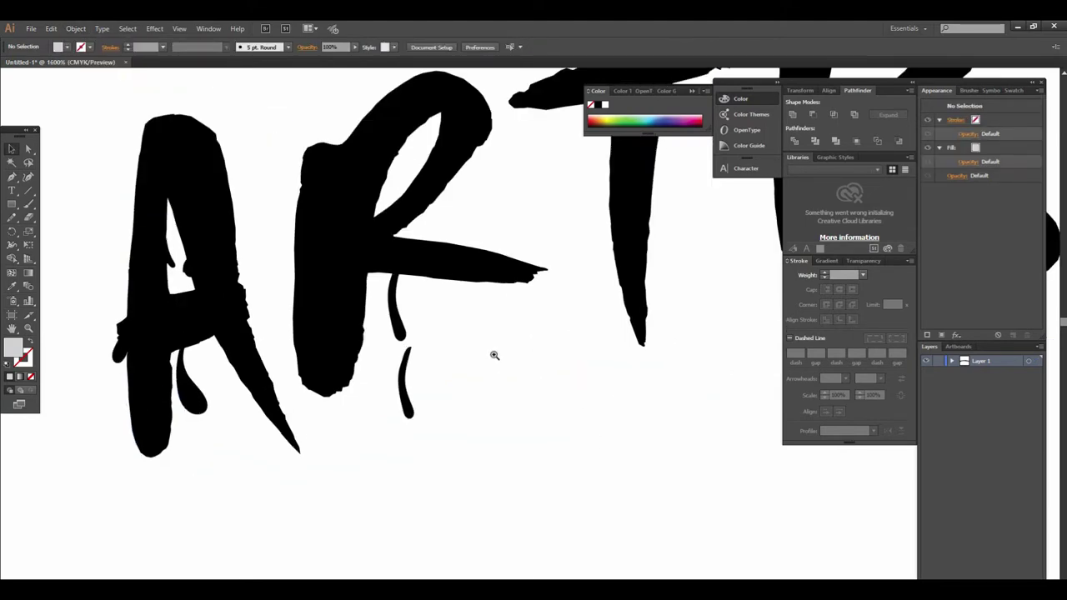
{"action": "left_click", "coordinate": [406, 377]}
{"action": "key", "text": "Delete"}
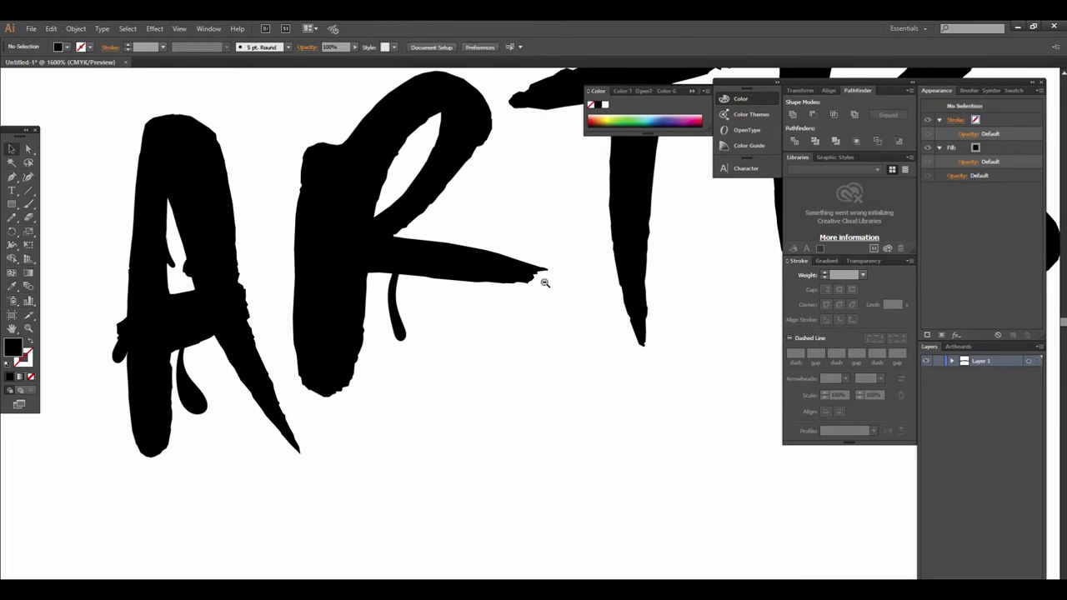
Place a grey drip on the R, shrink and tilt it, and sample black into it.
{"action": "left_click", "coordinate": [544, 283], "text": "alt"}
{"action": "mouse_move", "coordinate": [352, 220]}
{"action": "left_mouse_down"}
{"action": "mouse_move", "coordinate": [450, 395]}
{"action": "mouse_move", "coordinate": [433, 385]}
{"action": "left_mouse_up"}
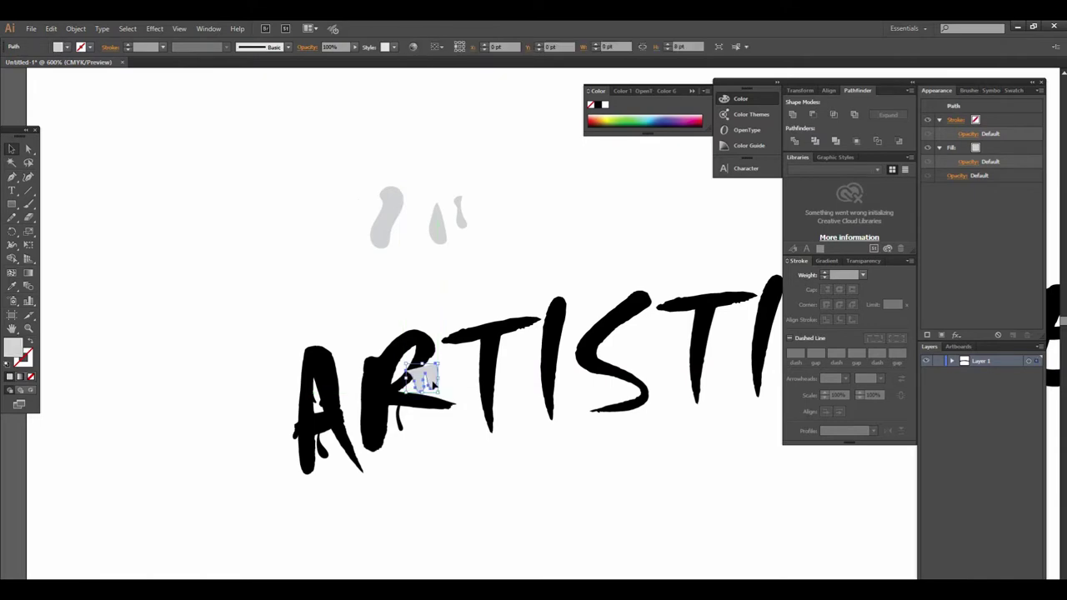
{"action": "left_click_drag", "start_coordinate": [440, 392], "coordinate": [434, 371]}
{"action": "key", "text": "i"}
{"action": "left_click", "coordinate": [406, 346]}
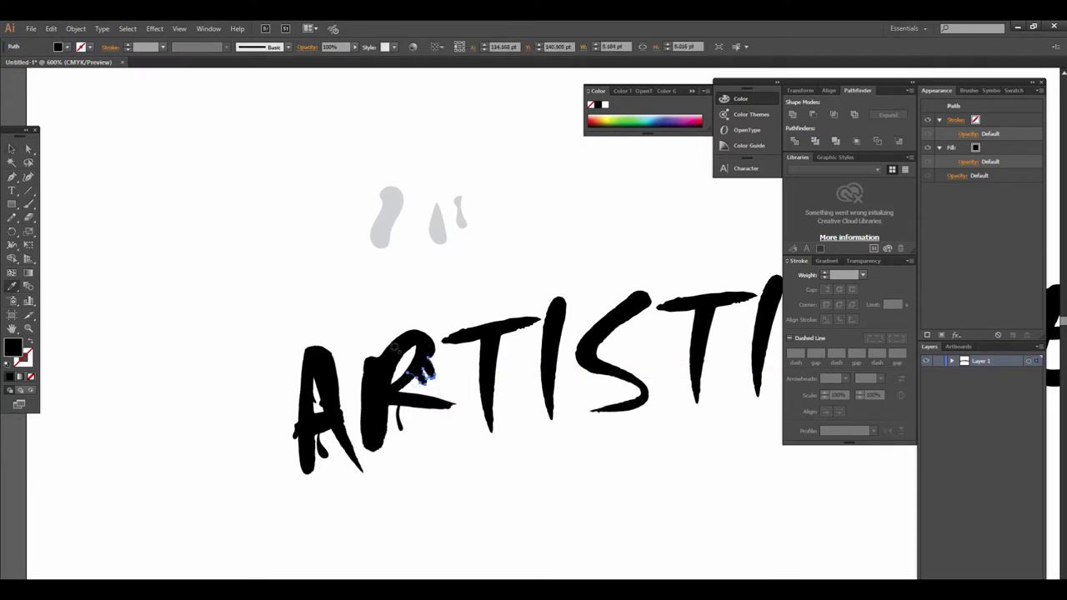
{"action": "left_click", "coordinate": [11, 149]}
{"action": "left_click", "coordinate": [423, 446]}
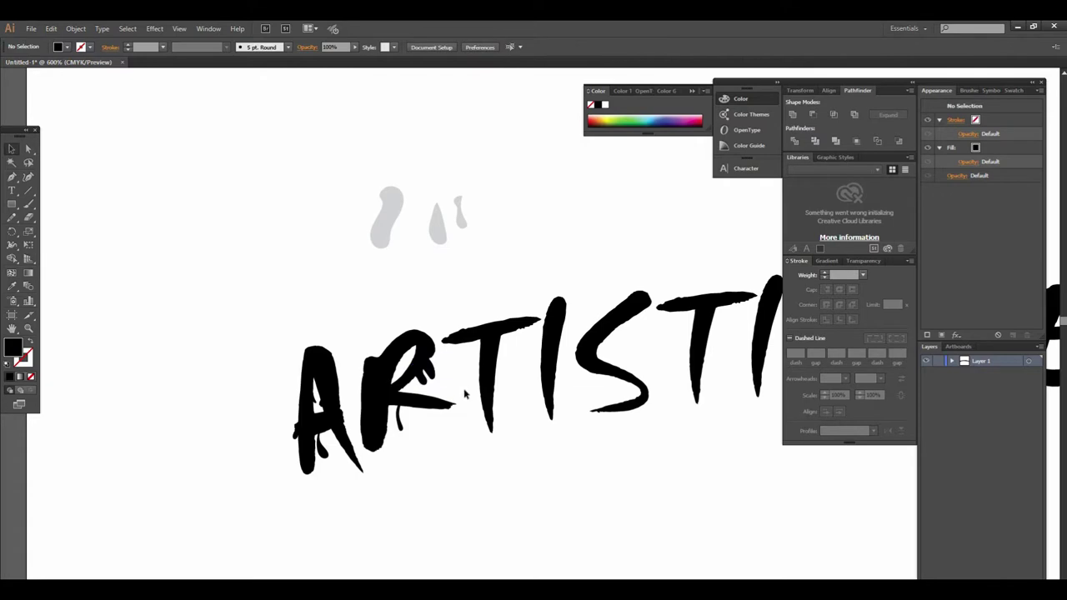
{"action": "left_click_drag", "start_coordinate": [469, 383], "coordinate": [348, 345]}
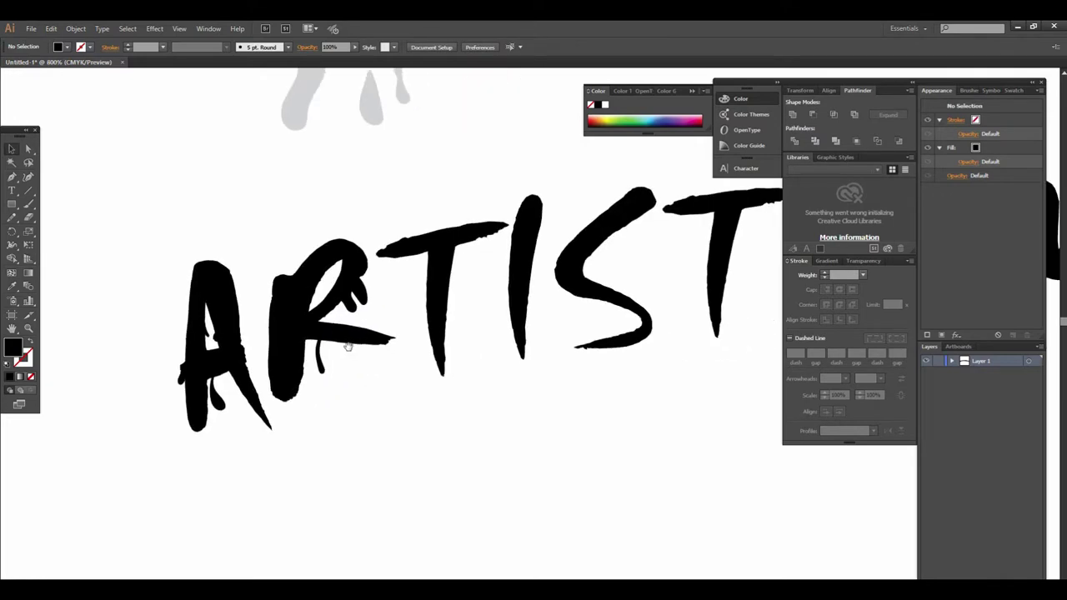
Place a grey drip on the R's leg, resize it and fill it black.
{"action": "scroll", "coordinate": [411, 302], "scroll_direction": "up", "scroll_amount": 3}
{"action": "mouse_move", "coordinate": [360, 196]}
{"action": "left_mouse_down"}
{"action": "mouse_move", "coordinate": [265, 440]}
{"action": "mouse_move", "coordinate": [275, 516]}
{"action": "left_mouse_up"}
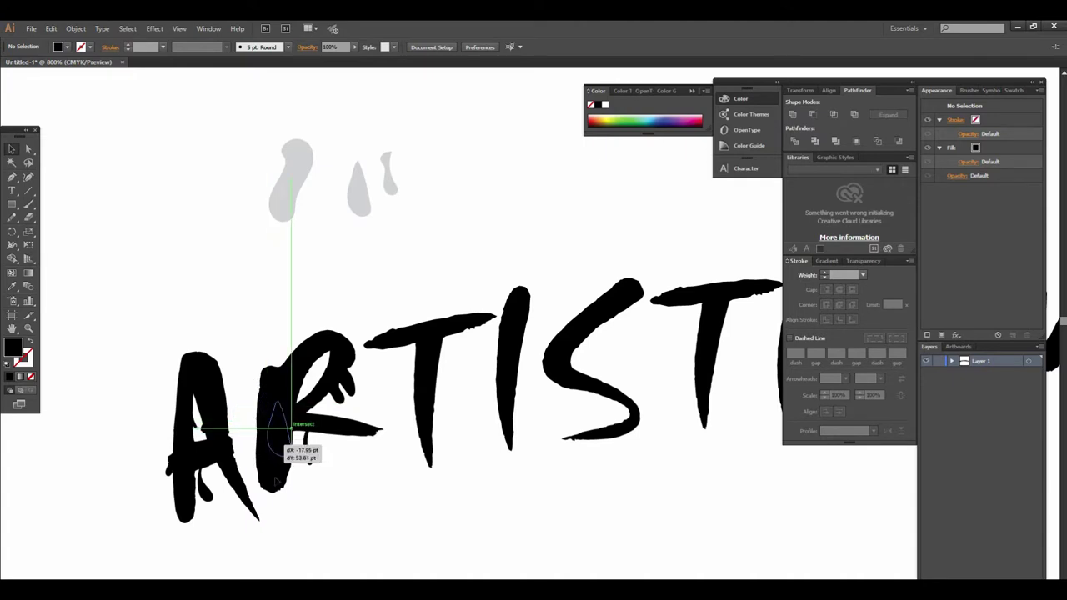
{"action": "mouse_move", "coordinate": [275, 516]}
{"action": "left_mouse_down"}
{"action": "mouse_move", "coordinate": [286, 519]}
{"action": "mouse_move", "coordinate": [289, 482]}
{"action": "mouse_move", "coordinate": [293, 494]}
{"action": "left_mouse_up"}
{"action": "key", "text": "ctrl+shift+a"}
{"action": "key", "text": "i"}
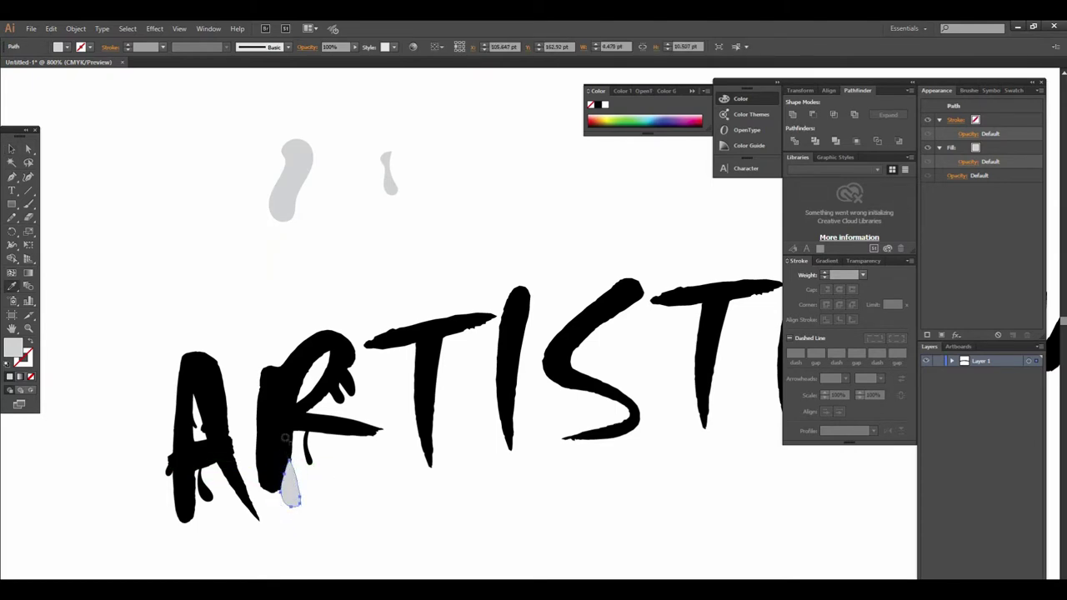
{"action": "left_click", "coordinate": [285, 438]}
{"action": "left_click", "coordinate": [12, 149]}
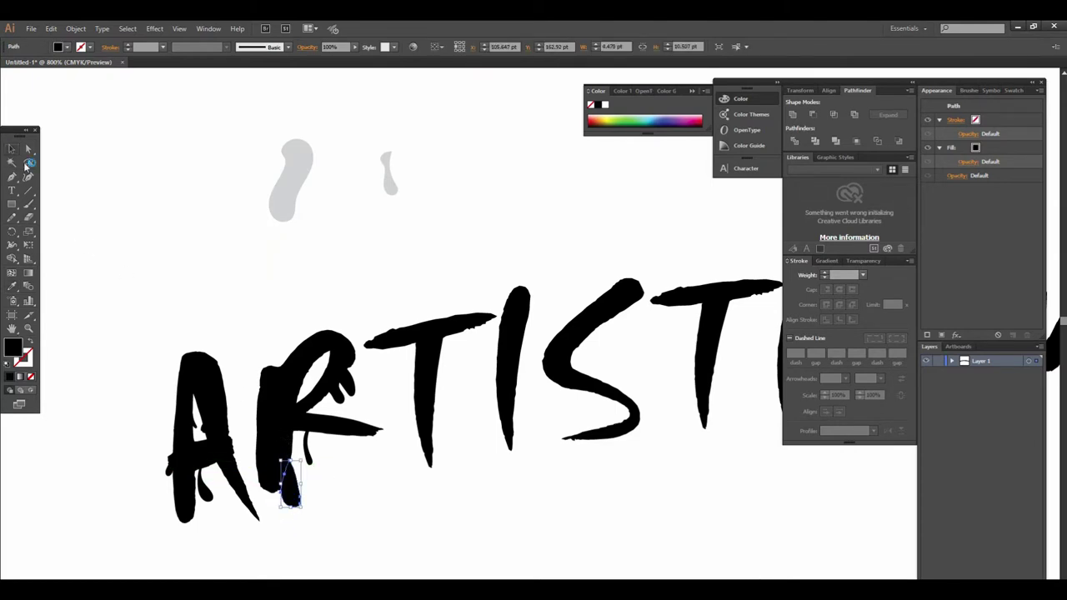
{"action": "left_click", "coordinate": [370, 502]}
Stretch the black drip on the R's leg longer and narrow its shape.
{"action": "scroll", "coordinate": [351, 457], "scroll_direction": "down", "scroll_amount": 2}
{"action": "left_click", "coordinate": [287, 441]}
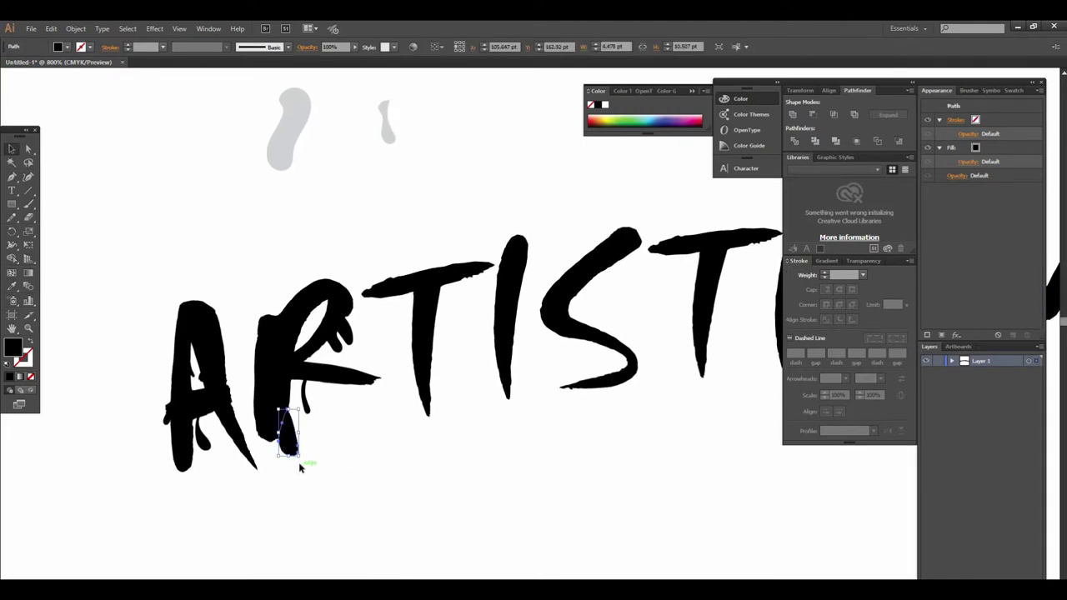
{"action": "left_click_drag", "start_coordinate": [302, 459], "coordinate": [310, 458]}
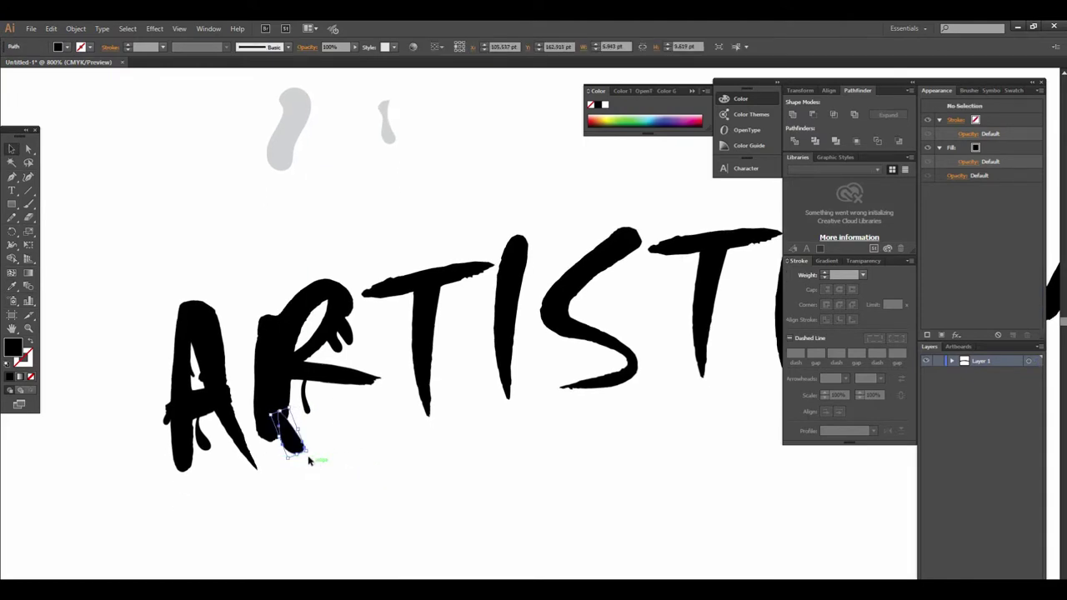
{"action": "left_click", "coordinate": [310, 451]}
{"action": "left_click", "coordinate": [307, 451]}
{"action": "left_click_drag", "start_coordinate": [307, 450], "coordinate": [303, 451]}
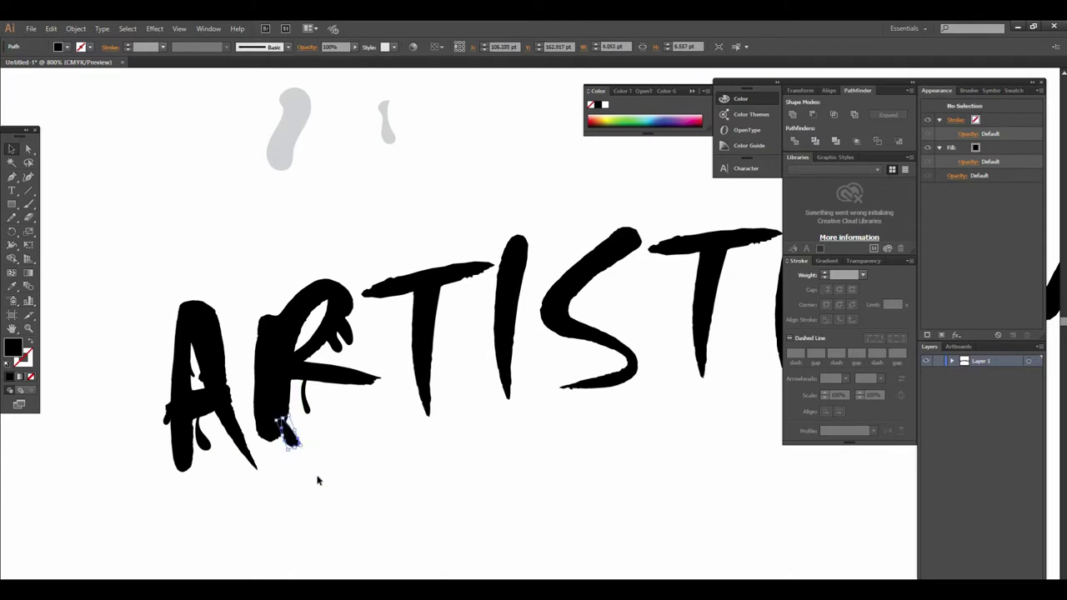
{"action": "left_click", "coordinate": [317, 480]}
Position a drip hanging under the T's crossbar.
{"action": "scroll", "coordinate": [337, 434], "scroll_direction": "up", "scroll_amount": 1}
{"action": "left_click_drag", "start_coordinate": [373, 404], "coordinate": [323, 390]}
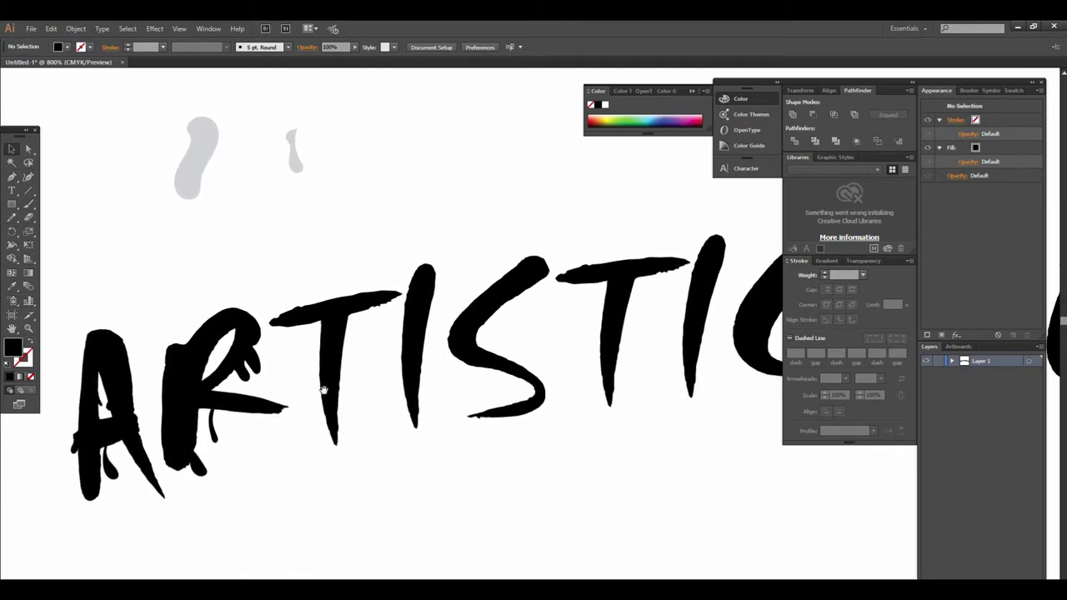
{"action": "left_click_drag", "start_coordinate": [263, 367], "coordinate": [379, 340]}
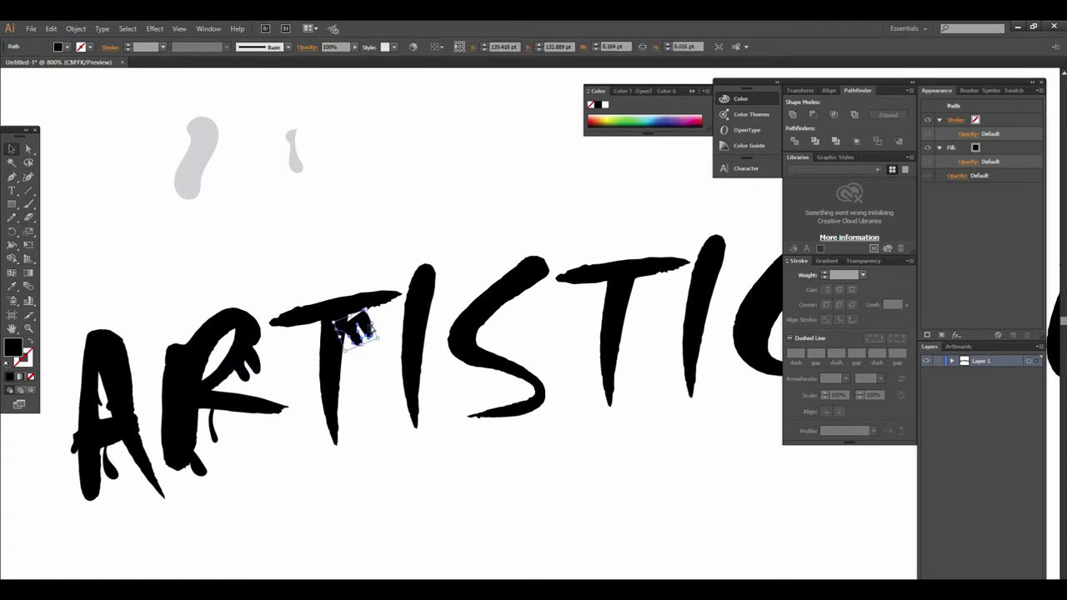
{"action": "left_click_drag", "start_coordinate": [360, 339], "coordinate": [386, 317]}
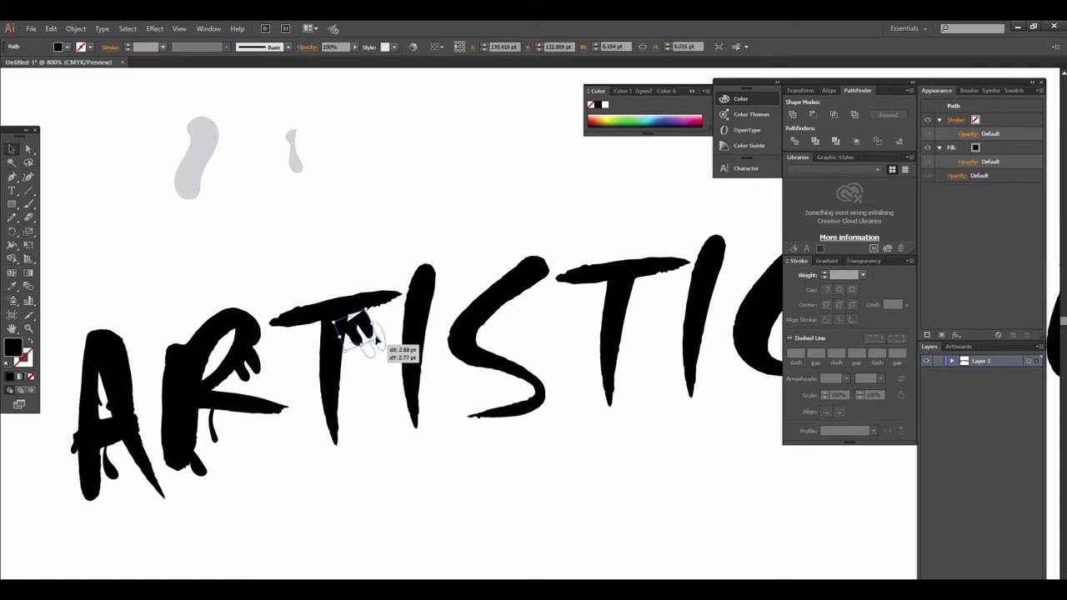
{"action": "left_click", "coordinate": [367, 331]}
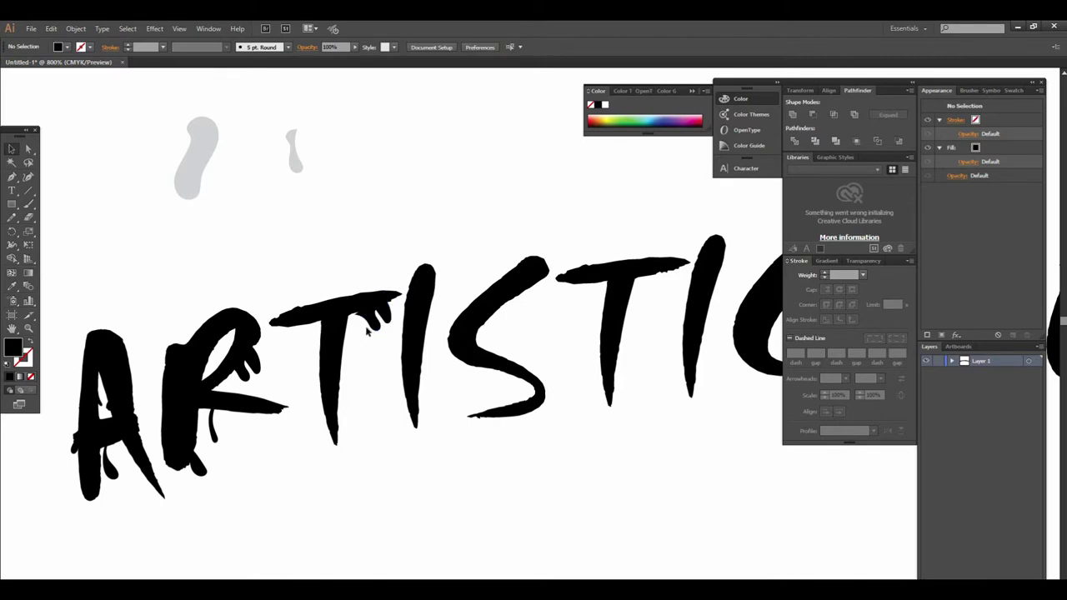
{"action": "mouse_move", "coordinate": [377, 319]}
{"action": "left_mouse_down"}
{"action": "mouse_move", "coordinate": [346, 389]}
{"action": "mouse_move", "coordinate": [375, 381]}
{"action": "mouse_move", "coordinate": [360, 399]}
{"action": "left_mouse_up"}
{"action": "left_click", "coordinate": [370, 335]}
{"action": "left_click", "coordinate": [376, 436]}
{"action": "left_click_drag", "start_coordinate": [376, 436], "coordinate": [330, 451]}
{"action": "left_click", "coordinate": [315, 398]}
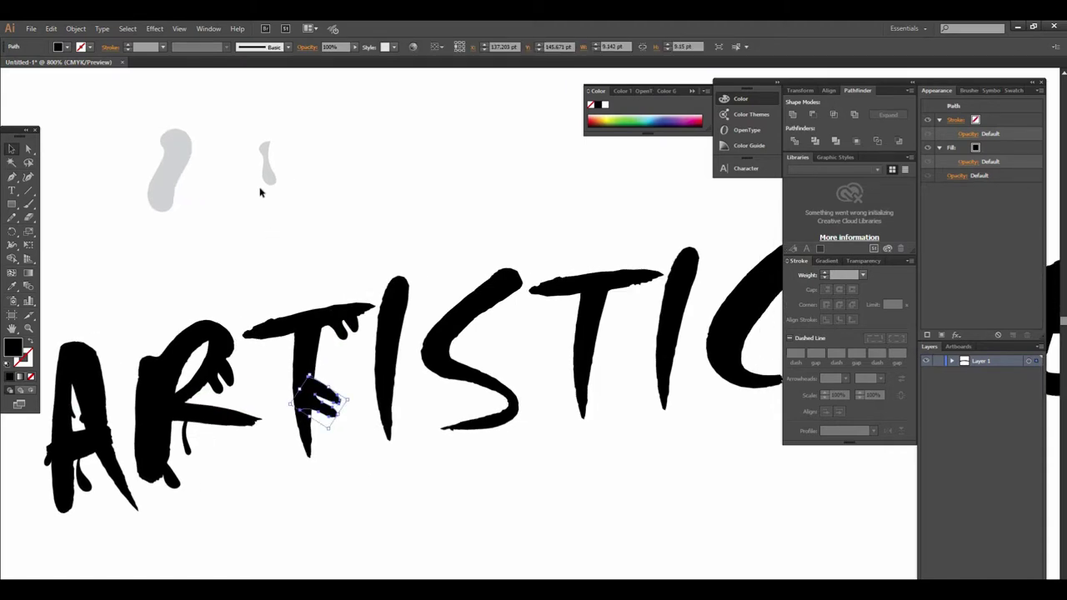
Add a black drip to the first I's stem.
{"action": "left_click_drag", "start_coordinate": [300, 390], "coordinate": [317, 378]}
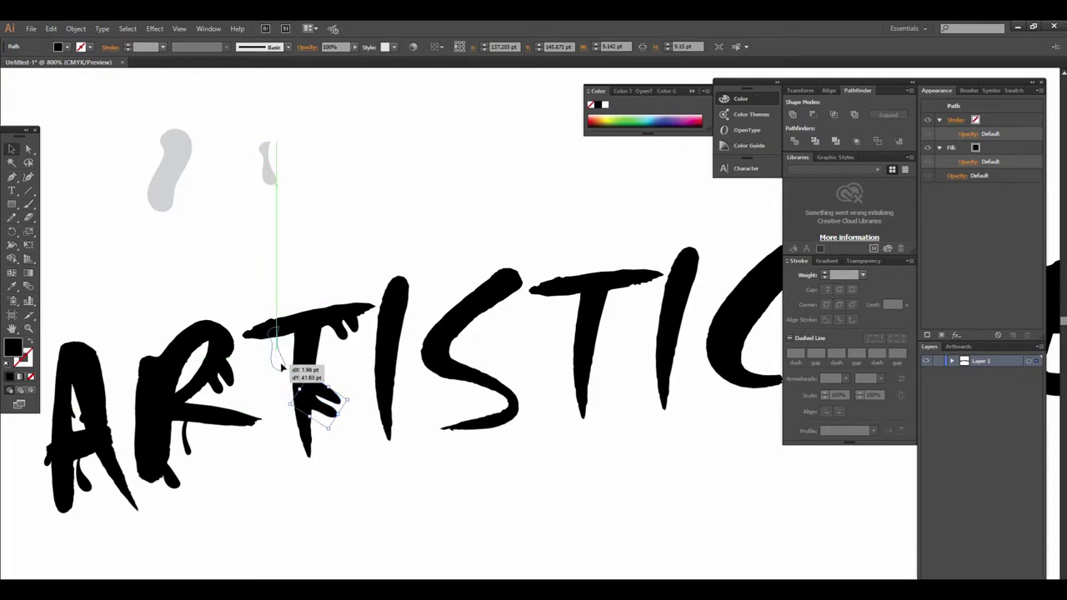
{"action": "left_click_drag", "start_coordinate": [317, 377], "coordinate": [417, 386]}
{"action": "left_click", "coordinate": [396, 321]}
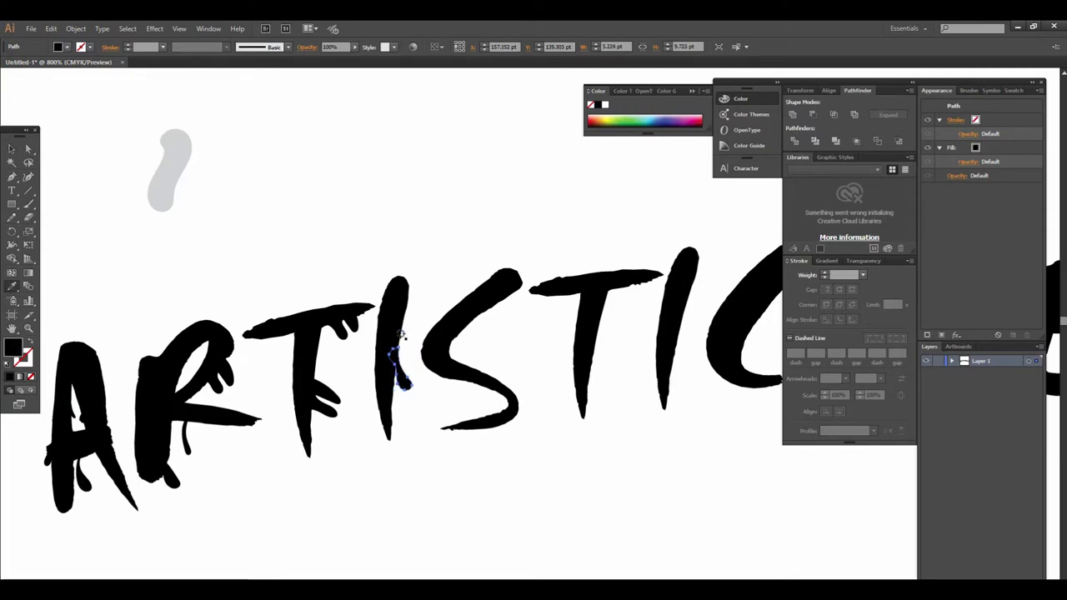
{"action": "left_click", "coordinate": [11, 149]}
{"action": "left_click", "coordinate": [519, 508]}
{"action": "scroll", "coordinate": [467, 467], "scroll_direction": "down", "scroll_amount": 2}
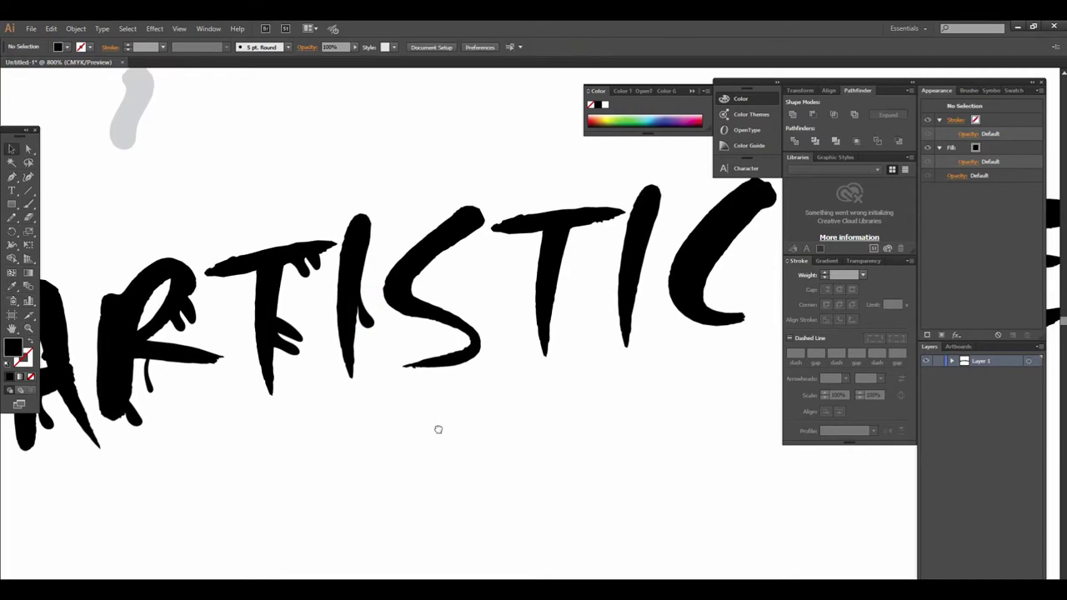
Copy the T's drips onto the S and add a small drip at its bottom.
{"action": "scroll", "coordinate": [400, 384], "scroll_direction": "up", "scroll_amount": 2}
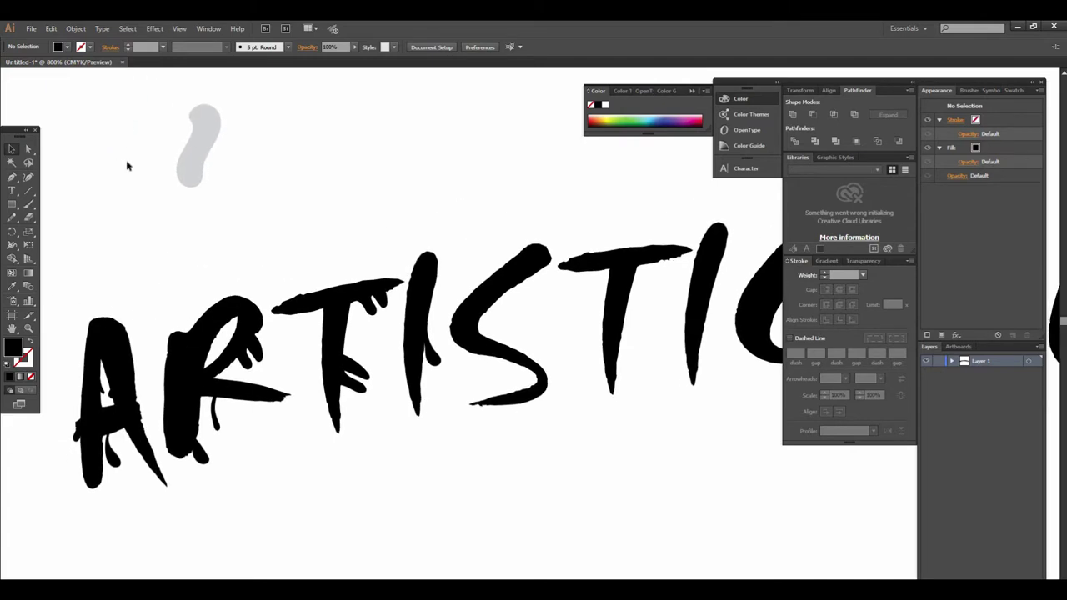
{"action": "left_click_drag", "start_coordinate": [374, 405], "coordinate": [356, 310]}
{"action": "left_click_drag", "start_coordinate": [352, 366], "coordinate": [550, 367]}
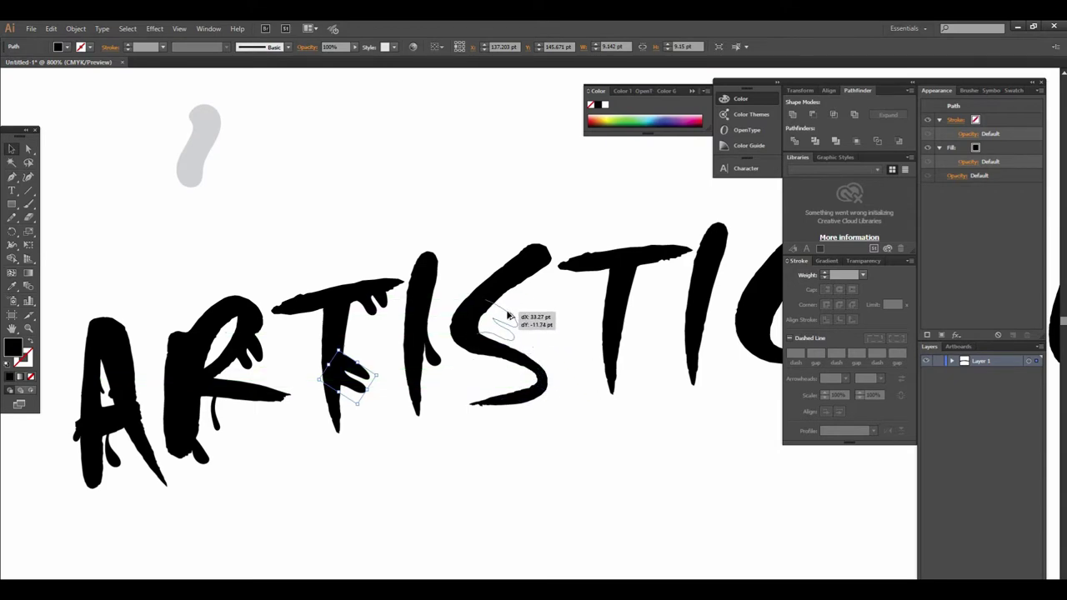
{"action": "mouse_move", "coordinate": [550, 367]}
{"action": "left_mouse_down"}
{"action": "mouse_move", "coordinate": [508, 322]}
{"action": "mouse_move", "coordinate": [519, 344]}
{"action": "left_mouse_up"}
{"action": "left_click_drag", "start_coordinate": [503, 319], "coordinate": [505, 303]}
{"action": "left_click", "coordinate": [554, 450]}
{"action": "scroll", "coordinate": [458, 358], "scroll_direction": "down", "scroll_amount": 2}
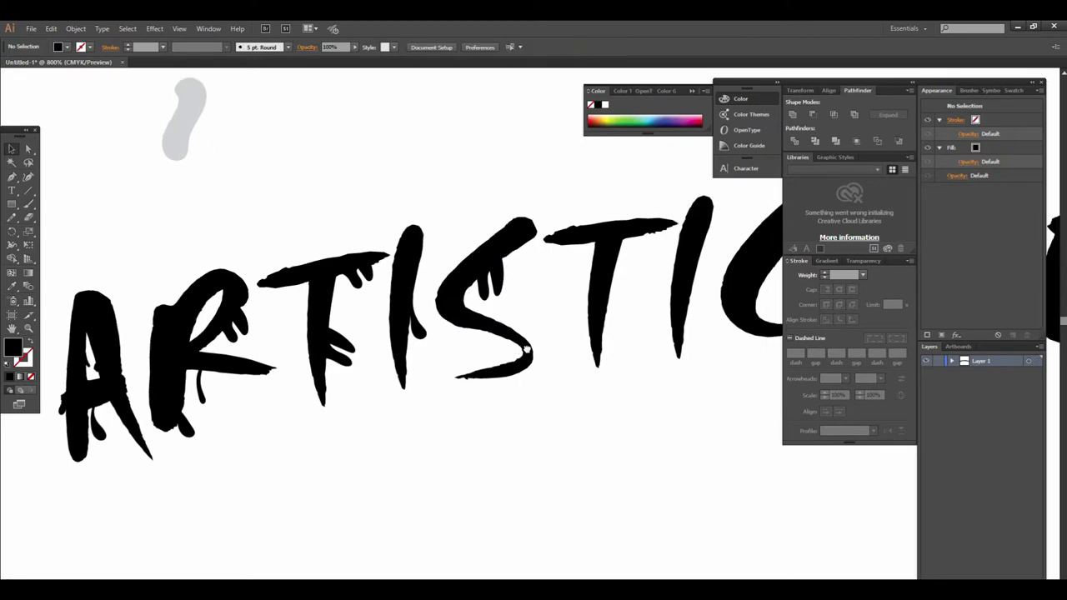
{"action": "left_click_drag", "start_coordinate": [415, 330], "coordinate": [488, 350]}
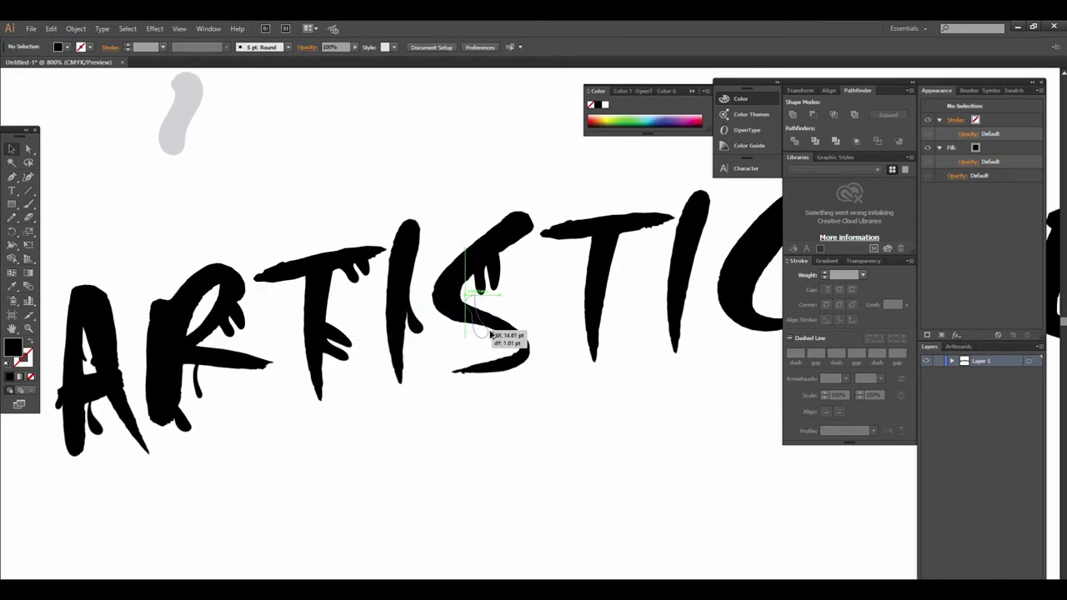
{"action": "left_click_drag", "start_coordinate": [488, 351], "coordinate": [498, 355]}
Copy a drip onto the stroke of the second T.
{"action": "mouse_move", "coordinate": [520, 417]}
{"action": "left_mouse_down"}
{"action": "mouse_move", "coordinate": [429, 352]}
{"action": "mouse_move", "coordinate": [326, 360]}
{"action": "left_mouse_up"}
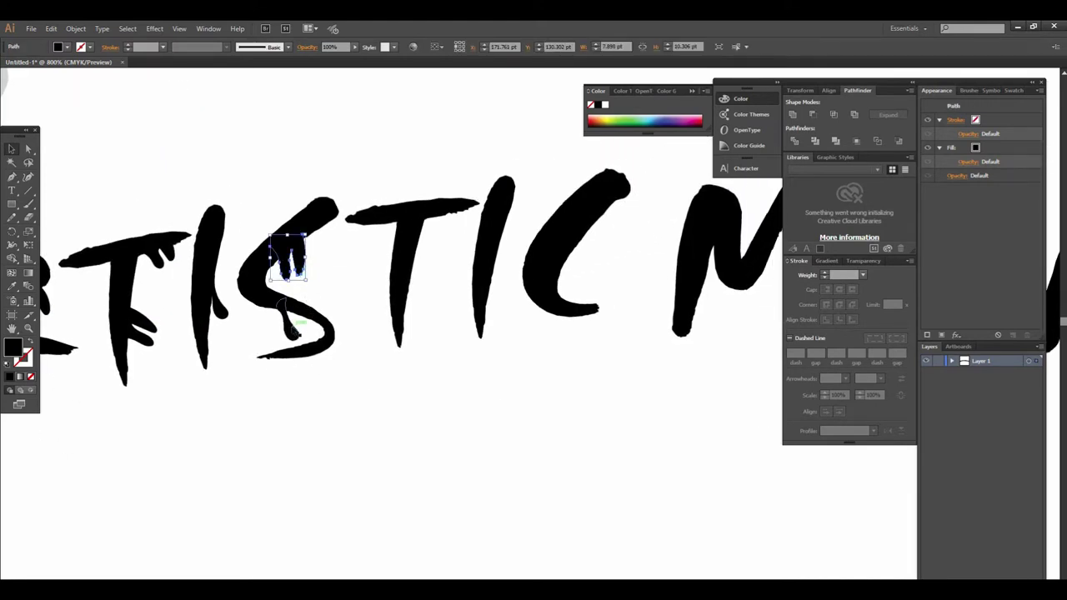
{"action": "left_click_drag", "start_coordinate": [302, 275], "coordinate": [432, 308]}
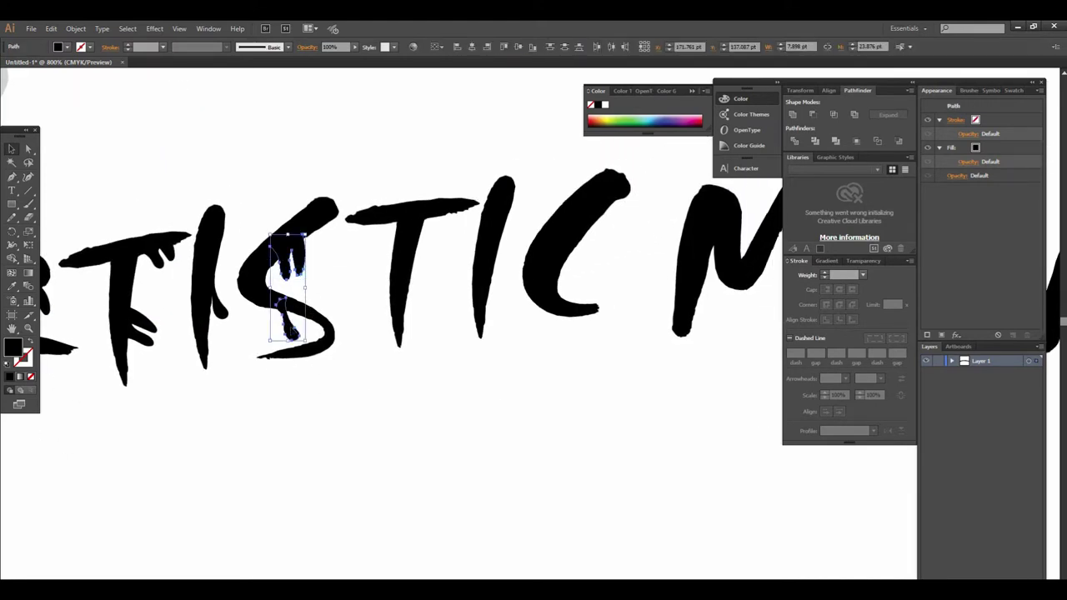
{"action": "left_click", "coordinate": [432, 321]}
{"action": "left_click_drag", "start_coordinate": [432, 308], "coordinate": [417, 307]}
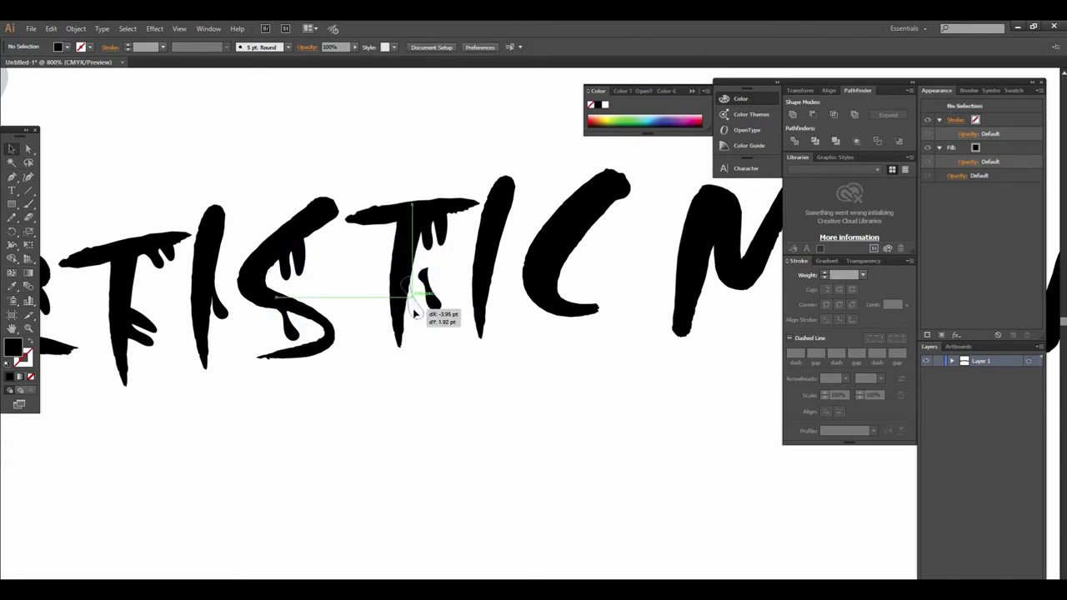
{"action": "left_click", "coordinate": [471, 383]}
{"action": "scroll", "coordinate": [370, 381], "scroll_direction": "right", "scroll_amount": 3}
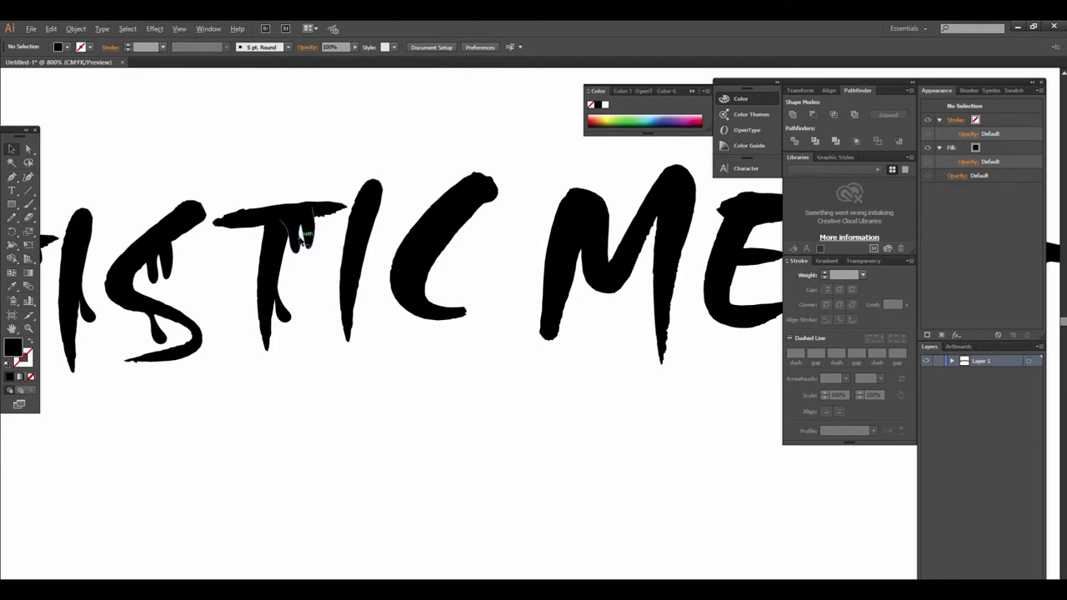
Move the drip under the T onto the I.
{"action": "left_click_drag", "start_coordinate": [304, 234], "coordinate": [377, 284]}
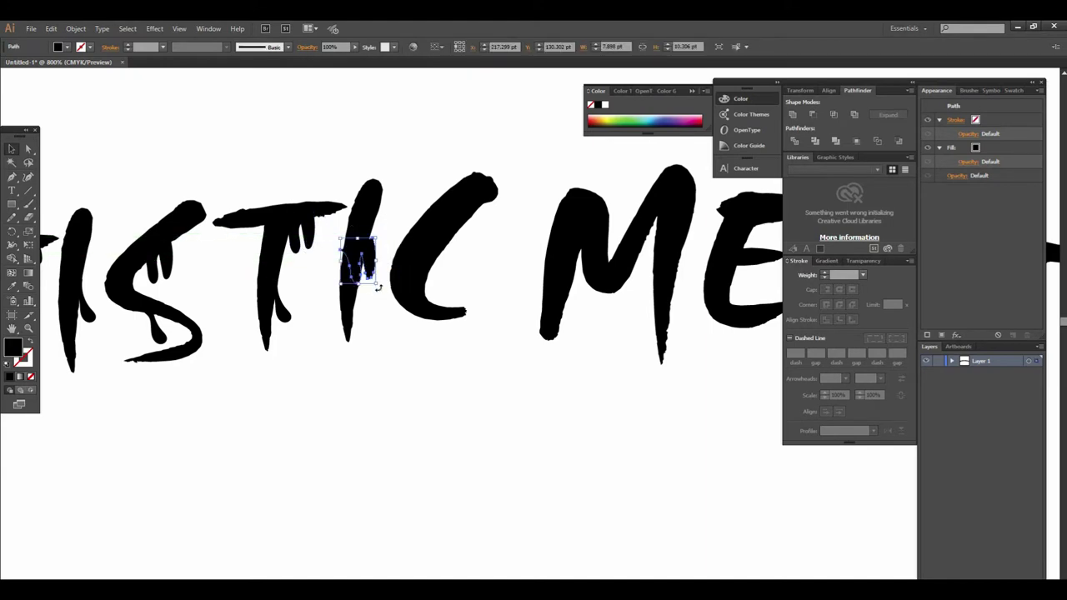
{"action": "left_click", "coordinate": [389, 329]}
{"action": "scroll", "coordinate": [333, 308], "scroll_direction": "right", "scroll_amount": 1}
{"action": "scroll", "coordinate": [250, 285], "scroll_direction": "right", "scroll_amount": 2}
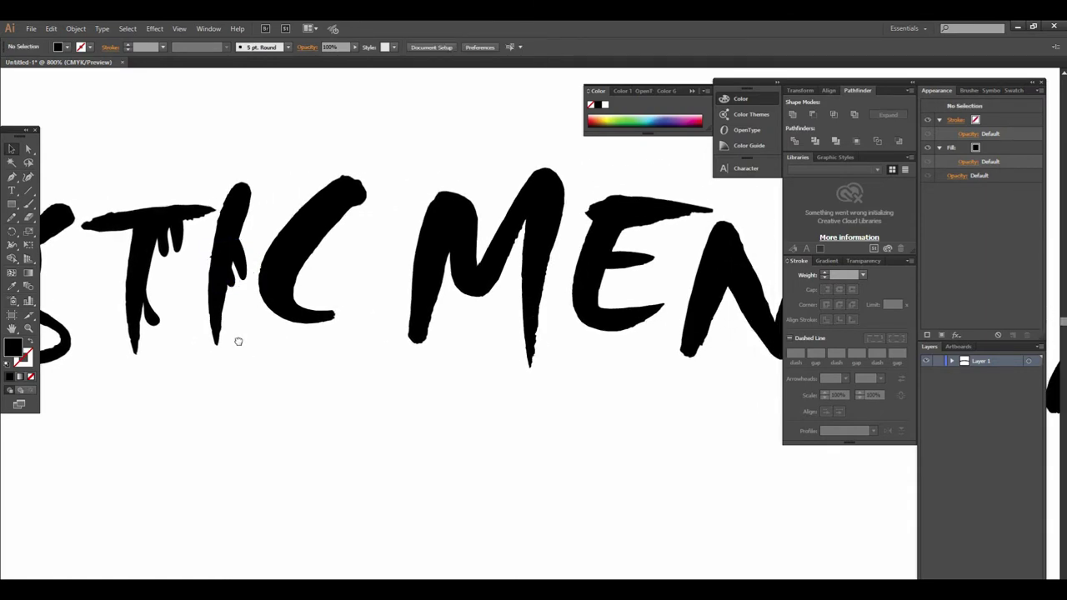
{"action": "scroll", "coordinate": [251, 351], "scroll_direction": "right", "scroll_amount": 1}
{"action": "scroll", "coordinate": [251, 350], "scroll_direction": "down", "scroll_amount": 1}
Copy a drip onto the bottom of the C and nudge it into place.
{"action": "left_click_drag", "start_coordinate": [132, 304], "coordinate": [293, 265]}
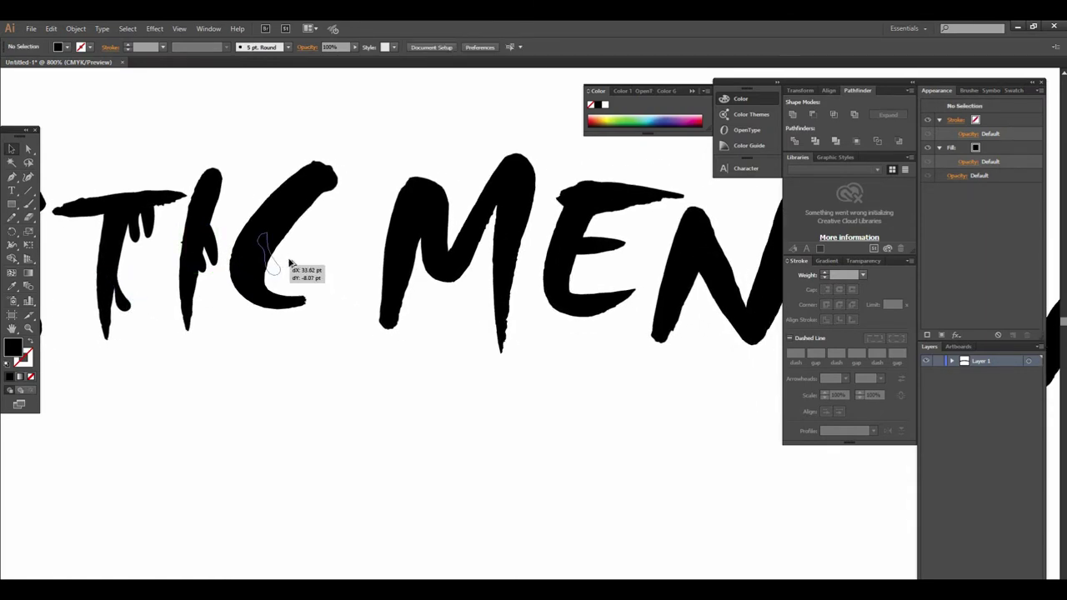
{"action": "left_click_drag", "start_coordinate": [313, 319], "coordinate": [254, 380]}
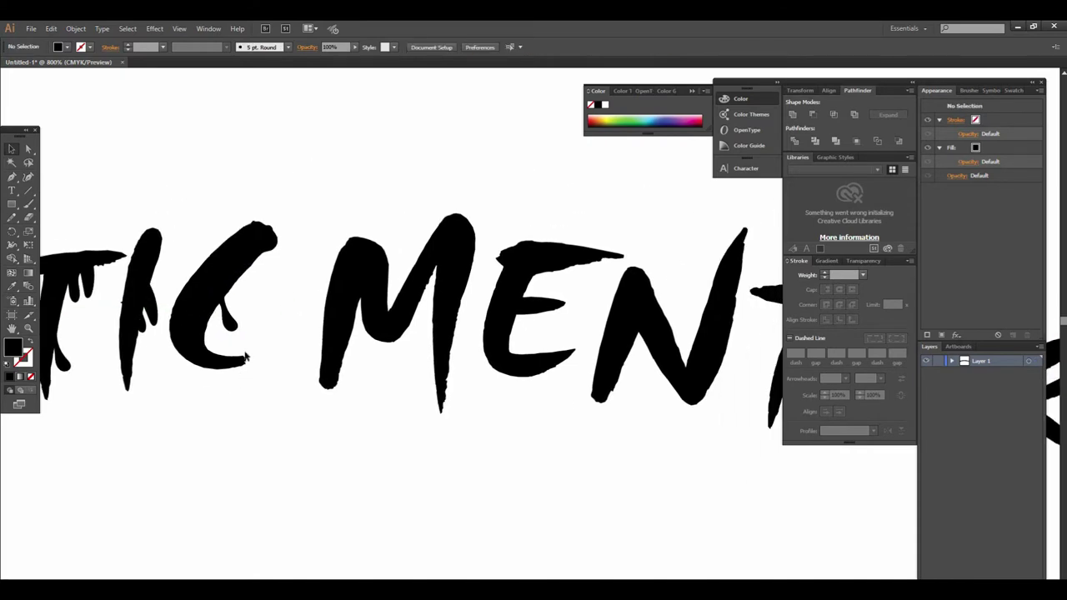
{"action": "mouse_move", "coordinate": [228, 321]}
{"action": "left_mouse_down"}
{"action": "mouse_move", "coordinate": [223, 390]}
{"action": "mouse_move", "coordinate": [258, 431]}
{"action": "left_mouse_up"}
{"action": "left_click_drag", "start_coordinate": [360, 401], "coordinate": [483, 399]}
{"action": "left_click", "coordinate": [552, 357], "text": "alt"}
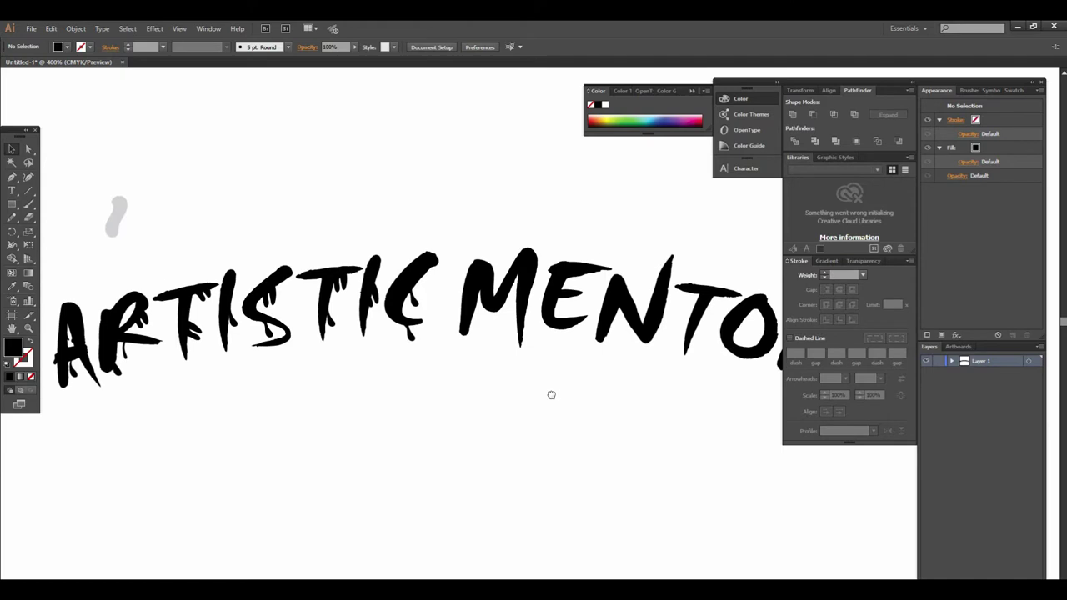
Move the grey droplet to the M's lower left and fill it black.
{"action": "left_click_drag", "start_coordinate": [117, 249], "coordinate": [481, 338]}
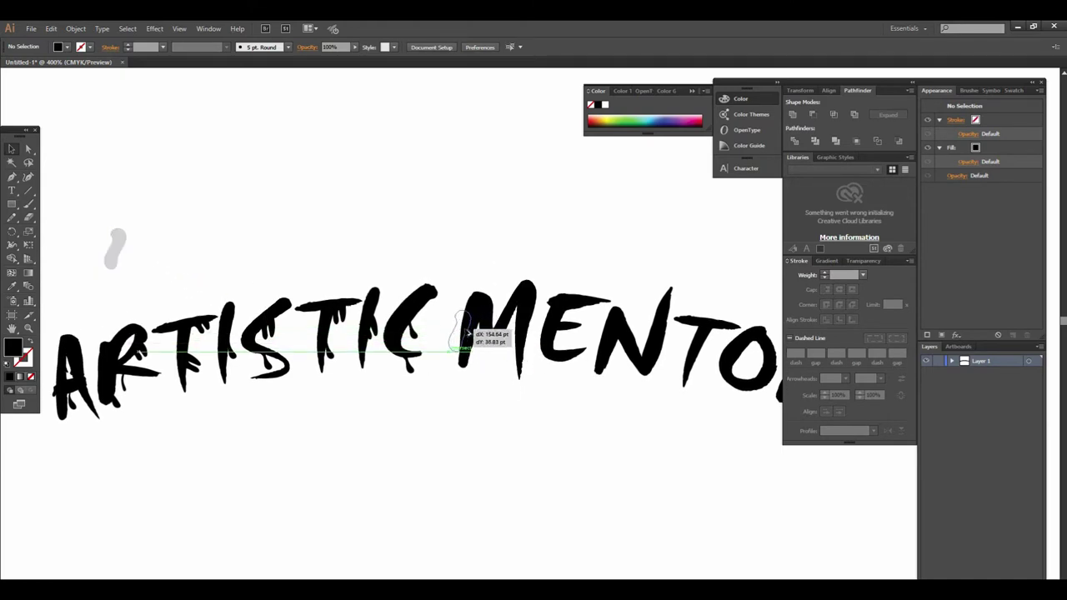
{"action": "left_click_drag", "start_coordinate": [481, 337], "coordinate": [488, 361]}
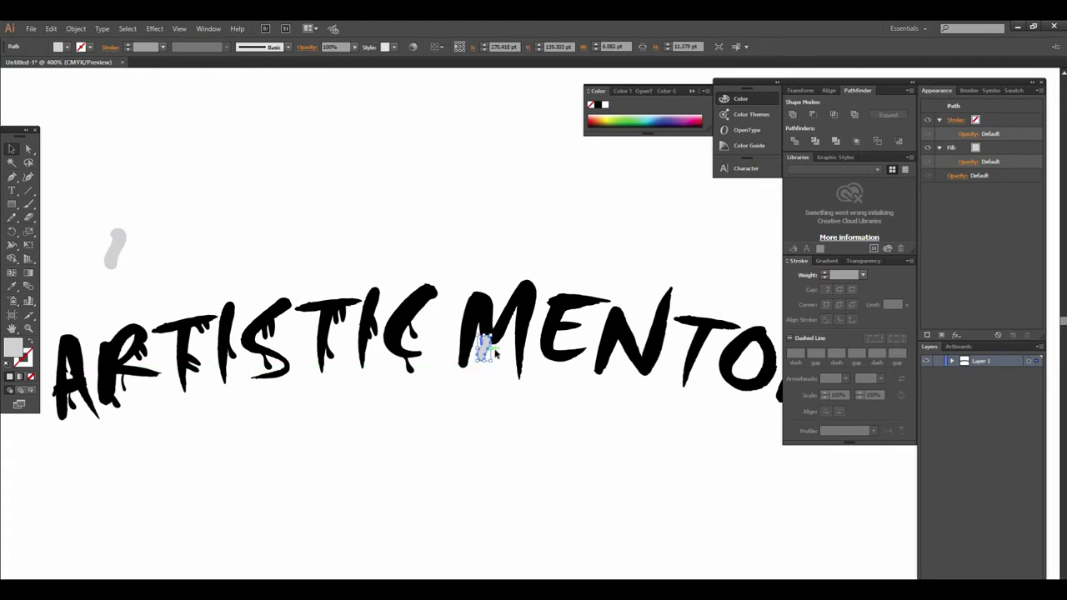
{"action": "left_click", "coordinate": [518, 315]}
{"action": "left_click", "coordinate": [7, 151]}
{"action": "left_click", "coordinate": [514, 495]}
{"action": "mouse_move", "coordinate": [405, 370]}
{"action": "left_mouse_down"}
{"action": "mouse_move", "coordinate": [432, 337]}
{"action": "mouse_move", "coordinate": [317, 347]}
{"action": "mouse_move", "coordinate": [433, 376]}
{"action": "left_mouse_up"}
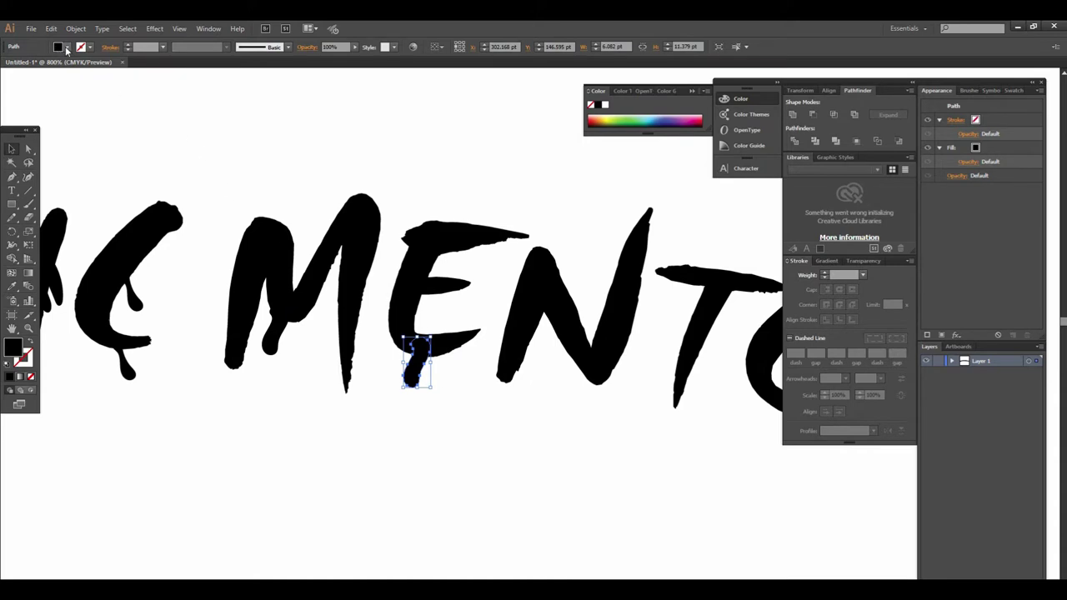
{"action": "left_click", "coordinate": [582, 436]}
{"action": "left_click_drag", "start_coordinate": [582, 435], "coordinate": [500, 436]}
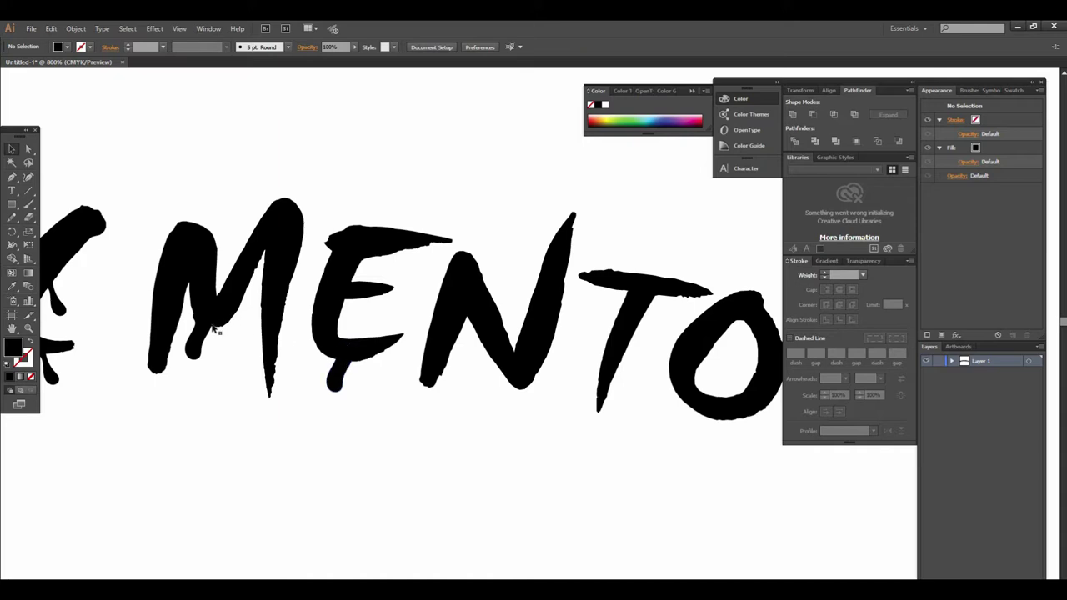
{"action": "left_click_drag", "start_coordinate": [235, 357], "coordinate": [388, 358]}
Add drips under the E's top bar and on the N's left leg.
{"action": "left_click_drag", "start_coordinate": [214, 305], "coordinate": [557, 275]}
{"action": "scroll", "coordinate": [453, 429], "scroll_direction": "right", "scroll_amount": 5}
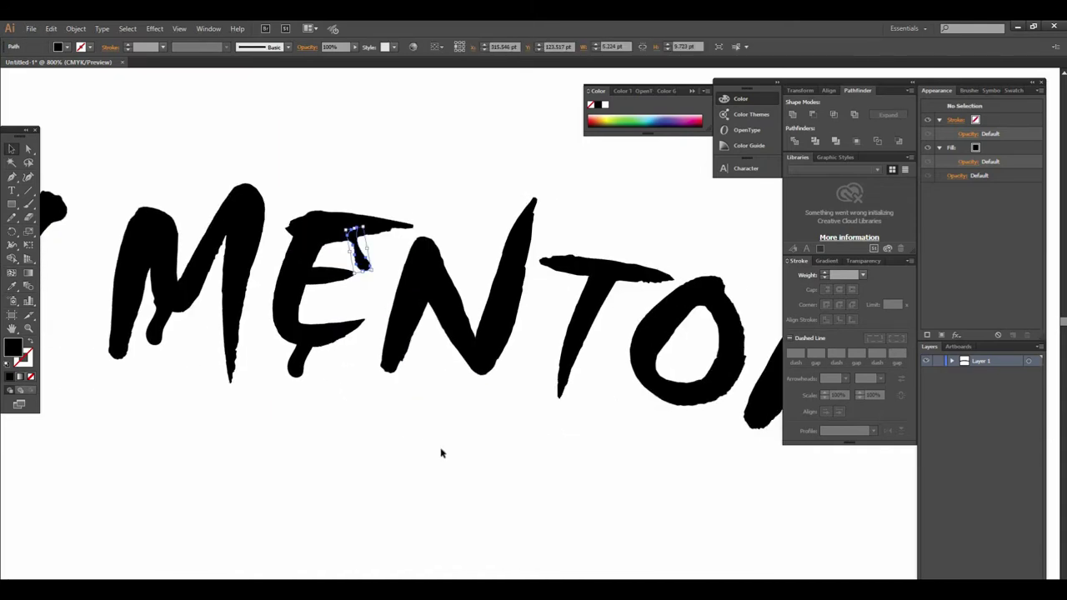
{"action": "key", "text": "ctrl+minus"}
{"action": "key", "text": "ctrl+minus"}
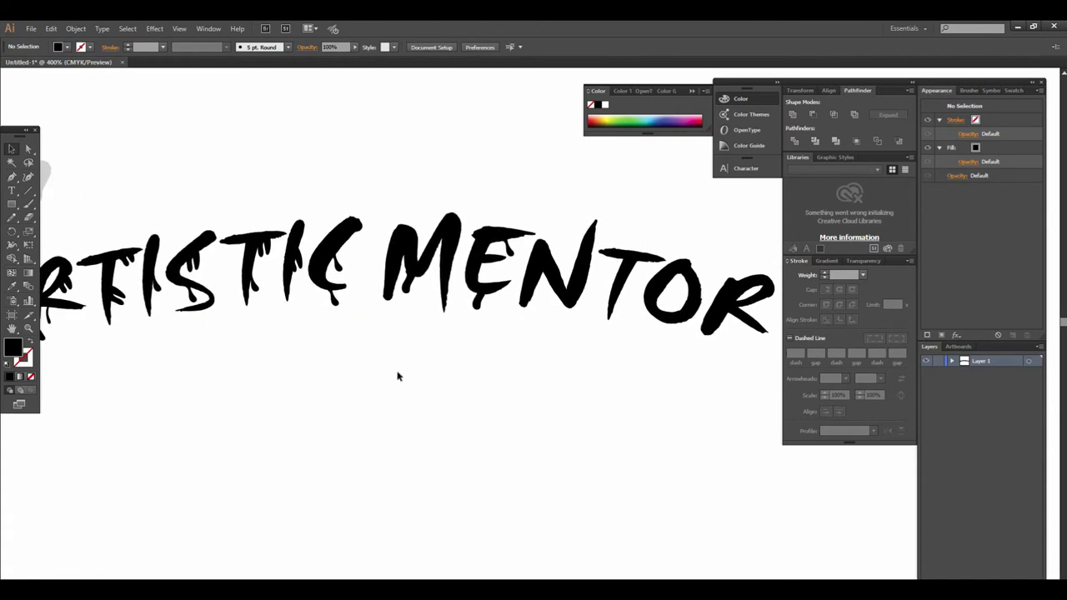
{"action": "mouse_move", "coordinate": [274, 256]}
{"action": "left_mouse_down"}
{"action": "mouse_move", "coordinate": [563, 273]}
{"action": "mouse_move", "coordinate": [552, 293]}
{"action": "left_mouse_up"}
{"action": "scroll", "coordinate": [501, 333], "scroll_direction": "right", "scroll_amount": 5}
{"action": "left_click_drag", "start_coordinate": [425, 288], "coordinate": [423, 282]}
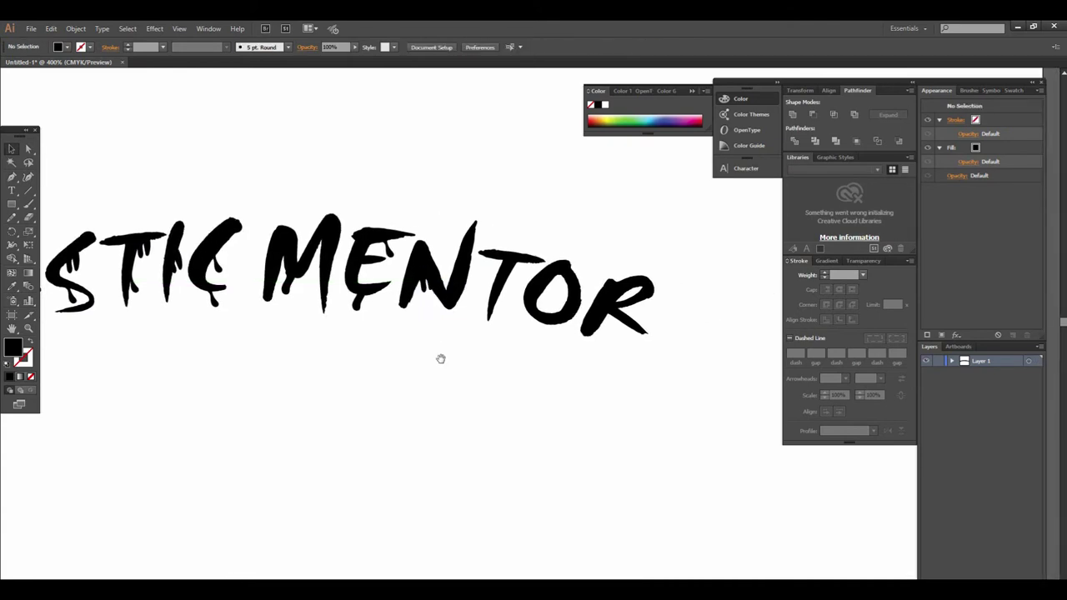
{"action": "left_click_drag", "start_coordinate": [446, 365], "coordinate": [400, 373]}
{"action": "left_click_drag", "start_coordinate": [343, 260], "coordinate": [375, 317]}
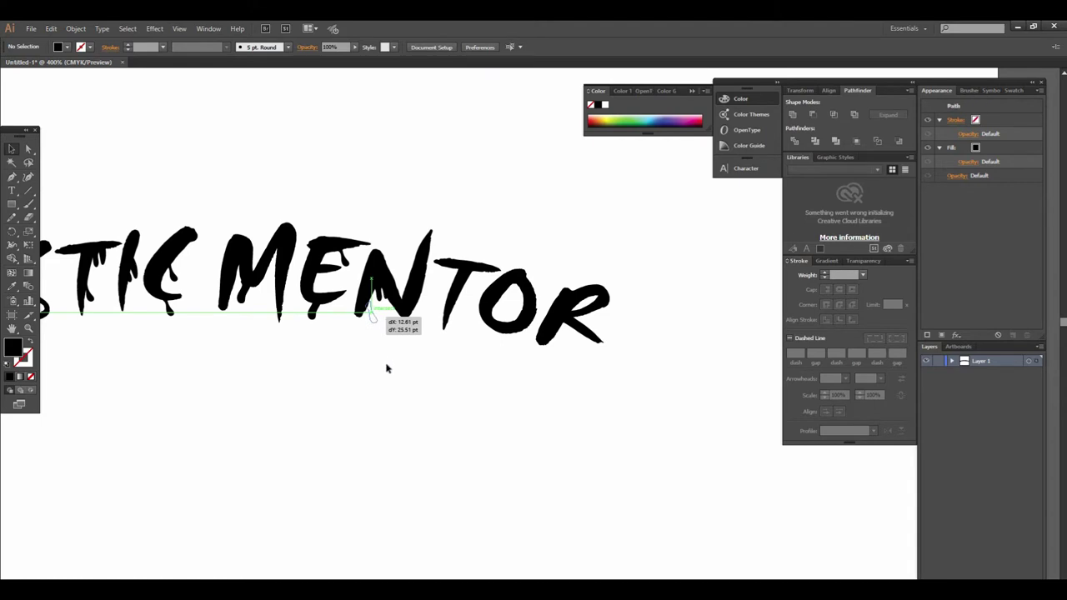
{"action": "left_click_drag", "start_coordinate": [460, 395], "coordinate": [340, 345]}
{"action": "scroll", "coordinate": [428, 325], "scroll_direction": "up", "scroll_amount": 1}
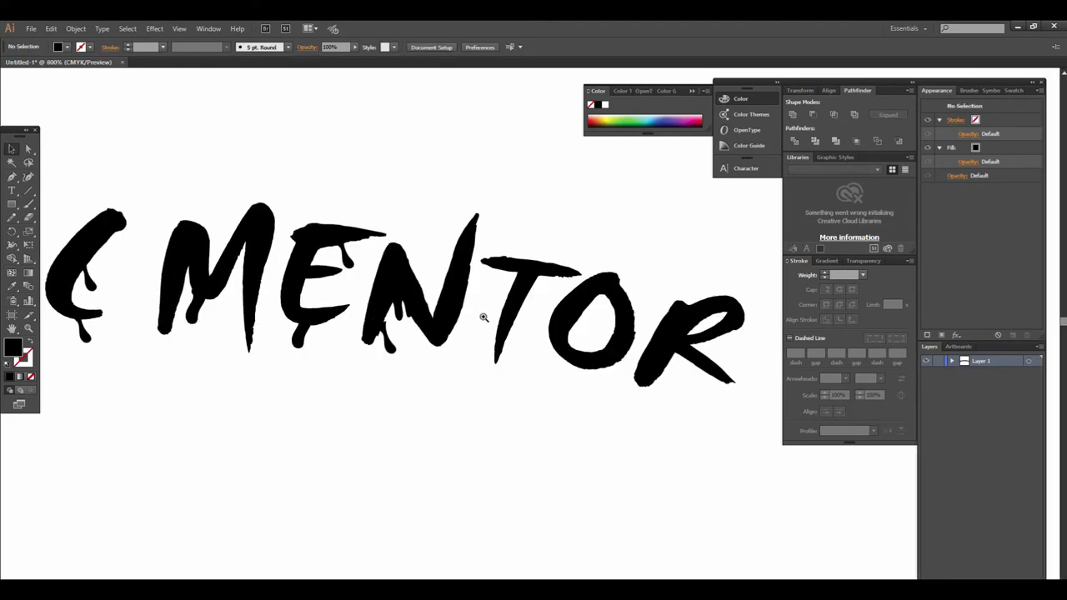
Copy drips under the T's crossbar and onto its lower stem.
{"action": "scroll", "coordinate": [483, 317], "scroll_direction": "up", "scroll_amount": 1}
{"action": "left_click_drag", "start_coordinate": [453, 455], "coordinate": [289, 458]}
{"action": "left_click_drag", "start_coordinate": [232, 402], "coordinate": [456, 295]}
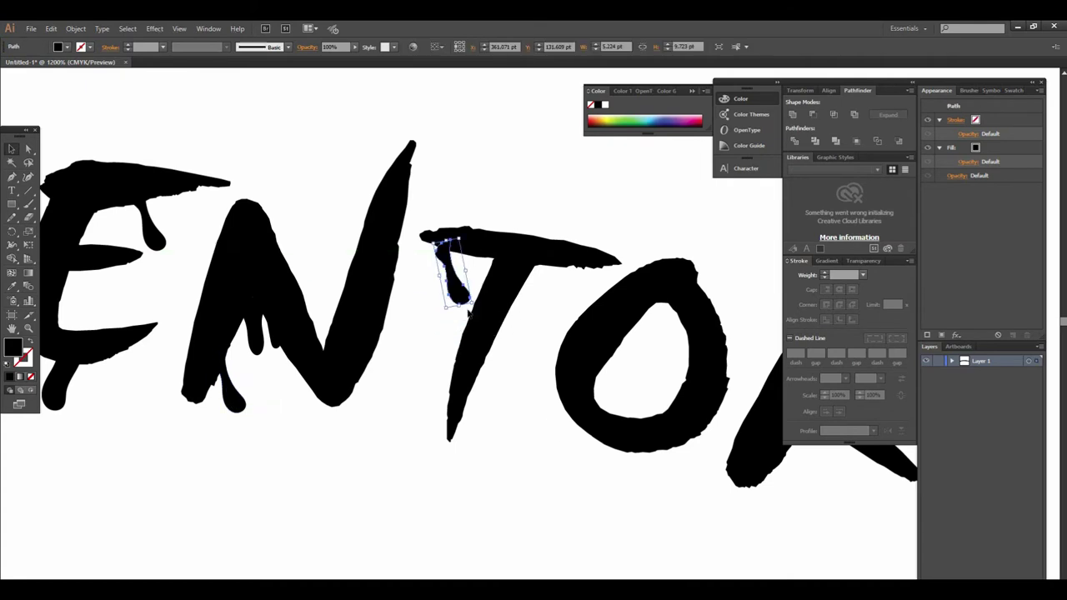
{"action": "left_click_drag", "start_coordinate": [464, 306], "coordinate": [336, 311]}
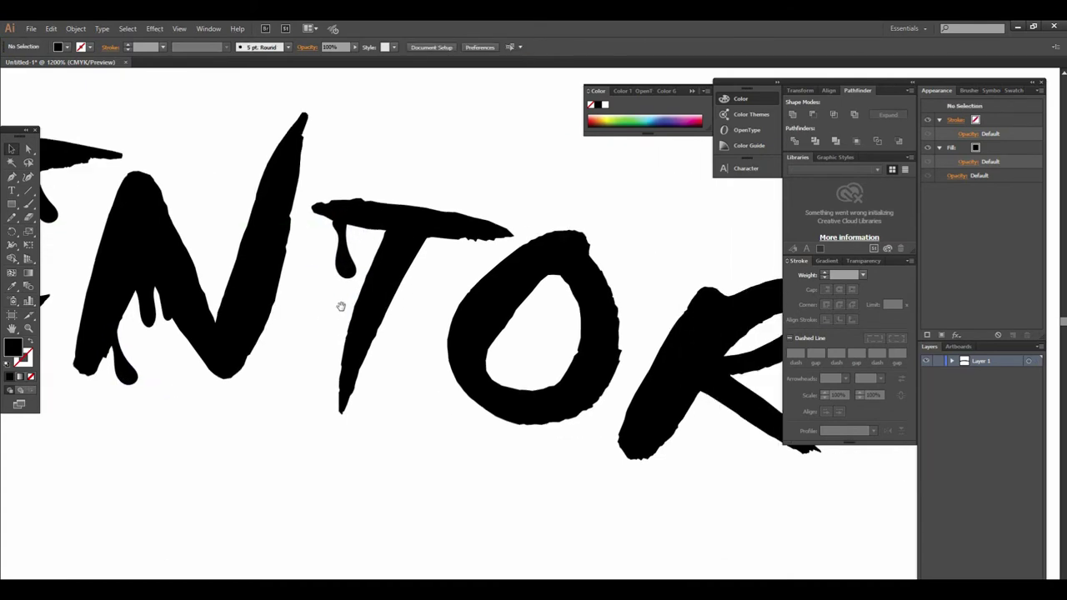
{"action": "left_click_drag", "start_coordinate": [149, 316], "coordinate": [388, 355]}
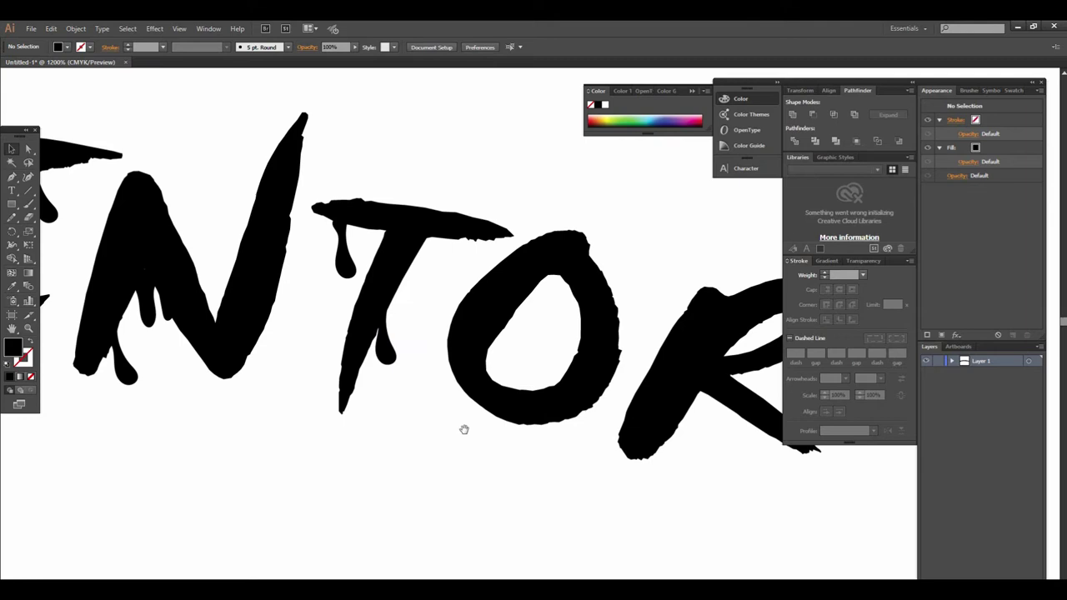
Copy a drip inside the O, lower it and shrink it.
{"action": "left_click_drag", "start_coordinate": [441, 381], "coordinate": [256, 363]}
{"action": "left_click_drag", "start_coordinate": [203, 338], "coordinate": [351, 321]}
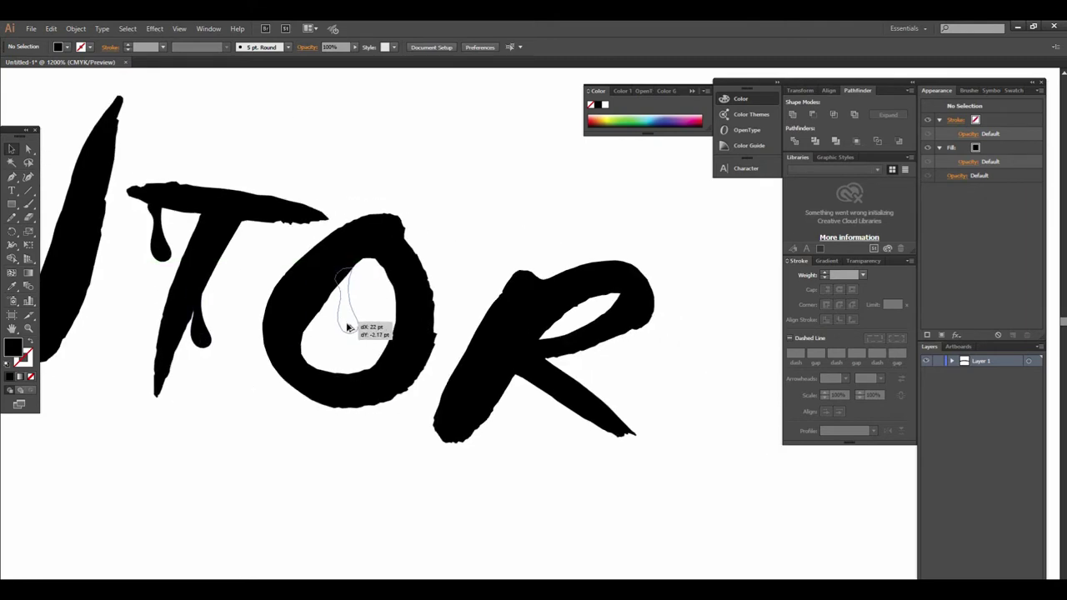
{"action": "left_click_drag", "start_coordinate": [266, 416], "coordinate": [172, 366]}
{"action": "left_click_drag", "start_coordinate": [250, 250], "coordinate": [252, 323]}
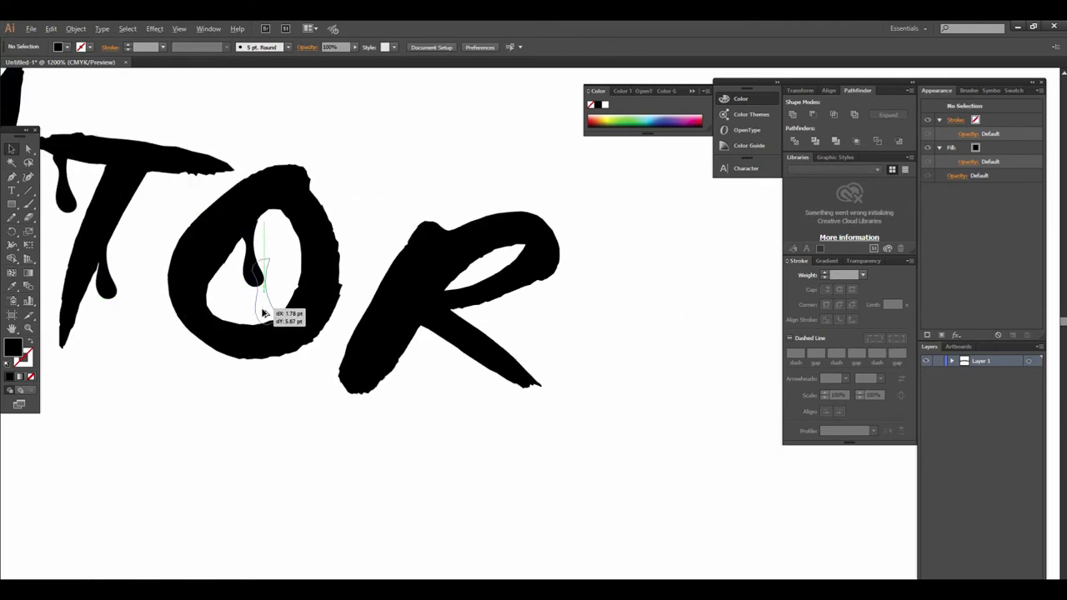
{"action": "left_click", "coordinate": [178, 445]}
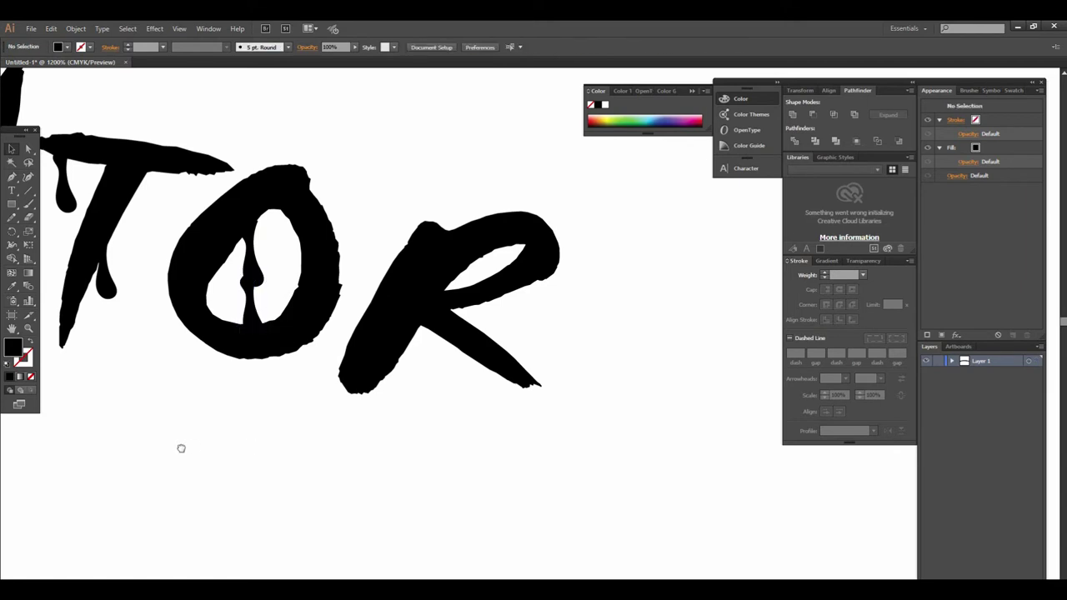
{"action": "scroll", "coordinate": [179, 442], "scroll_direction": "right", "scroll_amount": 2}
{"action": "scroll", "coordinate": [175, 367], "scroll_direction": "right", "scroll_amount": 1}
{"action": "scroll", "coordinate": [175, 367], "scroll_direction": "up", "scroll_amount": 1}
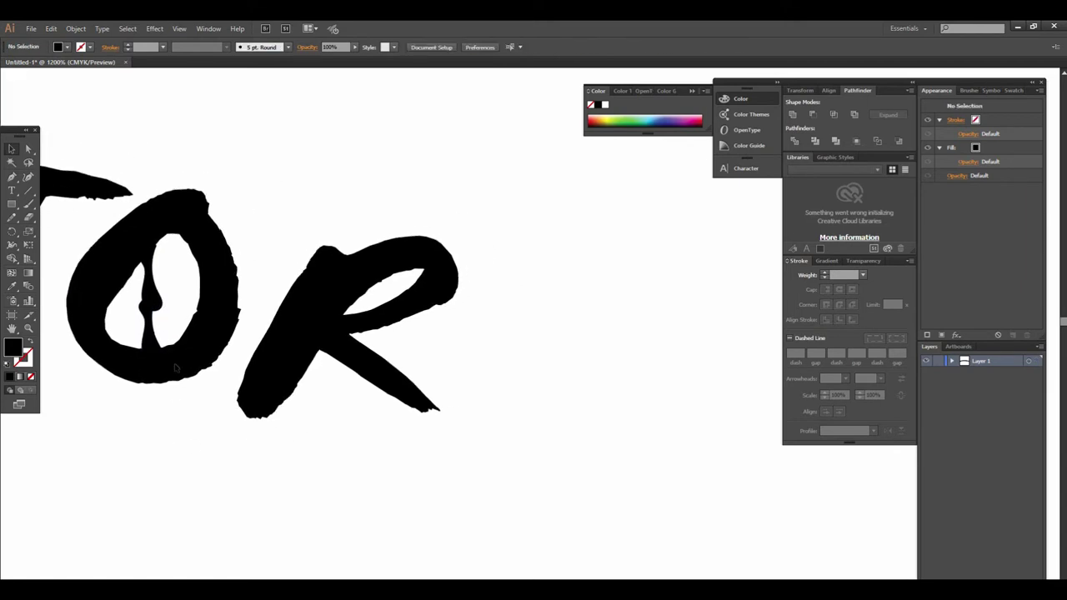
{"action": "left_click", "coordinate": [154, 315]}
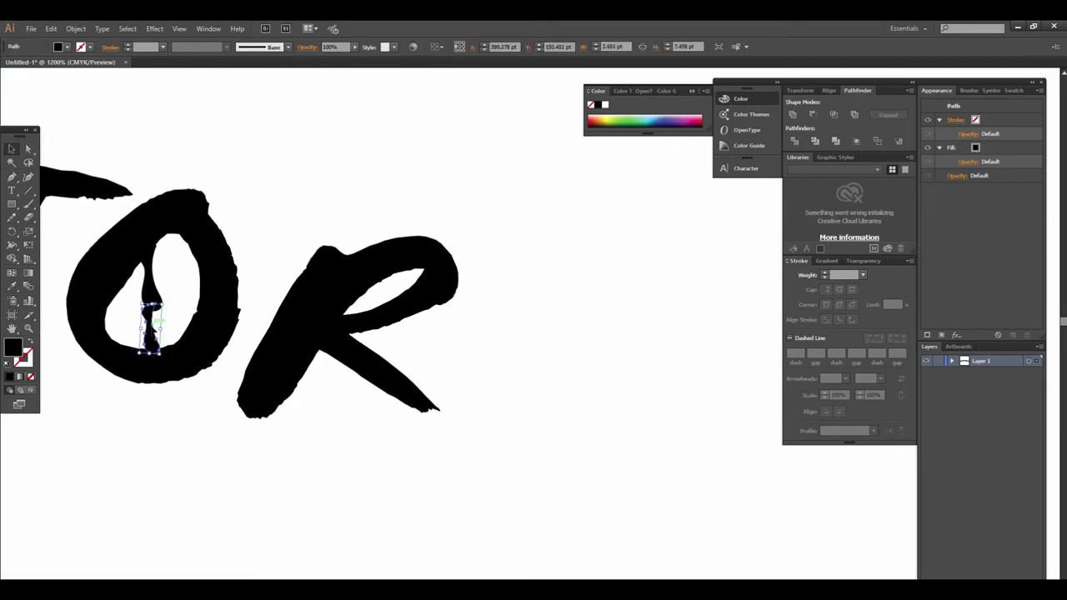
{"action": "left_click_drag", "start_coordinate": [167, 297], "coordinate": [154, 333]}
{"action": "left_click", "coordinate": [188, 465]}
Copy drips onto the bottom and right side of the R.
{"action": "scroll", "coordinate": [237, 477], "scroll_direction": "right", "scroll_amount": 1}
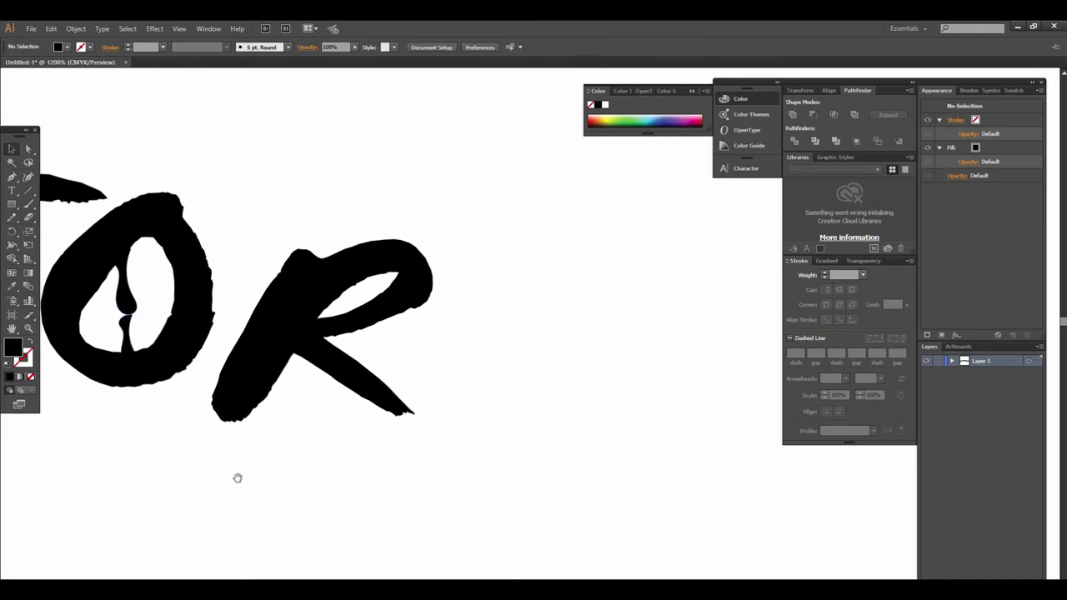
{"action": "left_click_drag", "start_coordinate": [381, 434], "coordinate": [615, 447]}
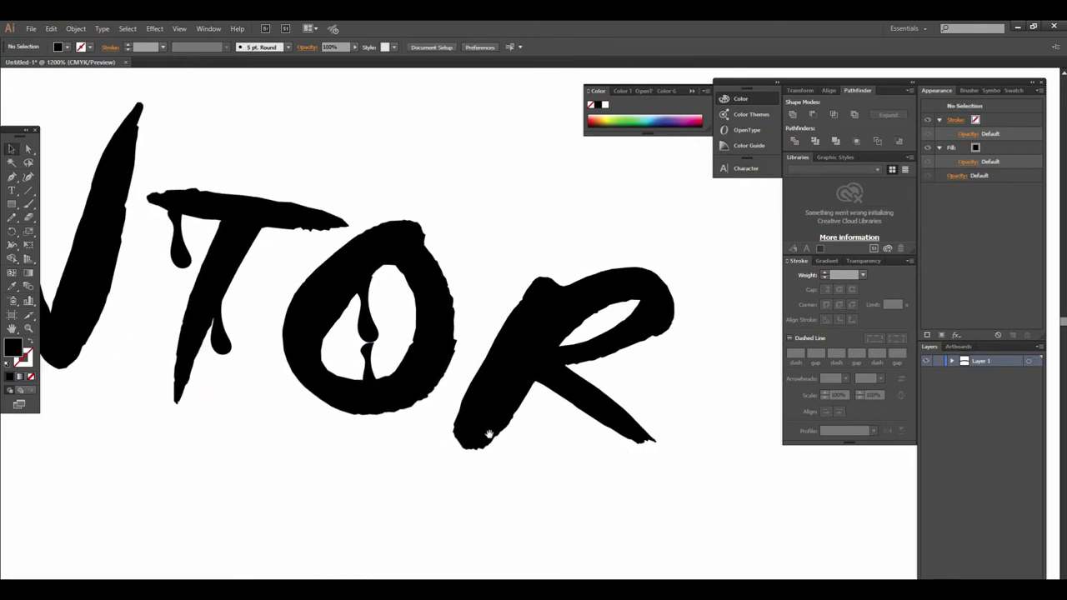
{"action": "left_click_drag", "start_coordinate": [489, 436], "coordinate": [511, 427]}
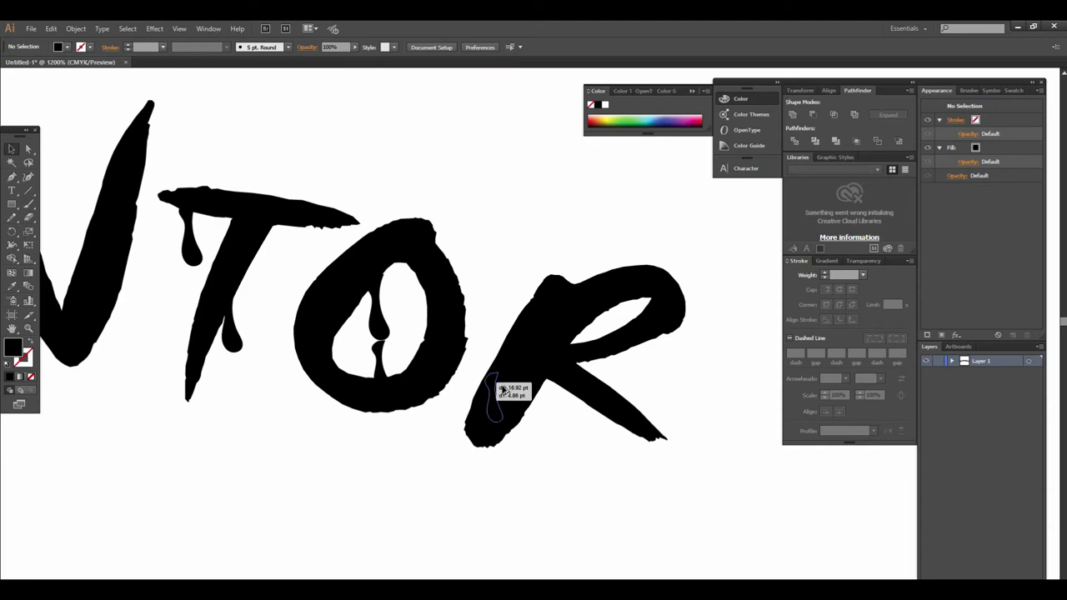
{"action": "left_click_drag", "start_coordinate": [387, 356], "coordinate": [551, 398]}
{"action": "left_click", "coordinate": [542, 469]}
{"action": "scroll", "coordinate": [531, 469], "scroll_direction": "left", "scroll_amount": 1}
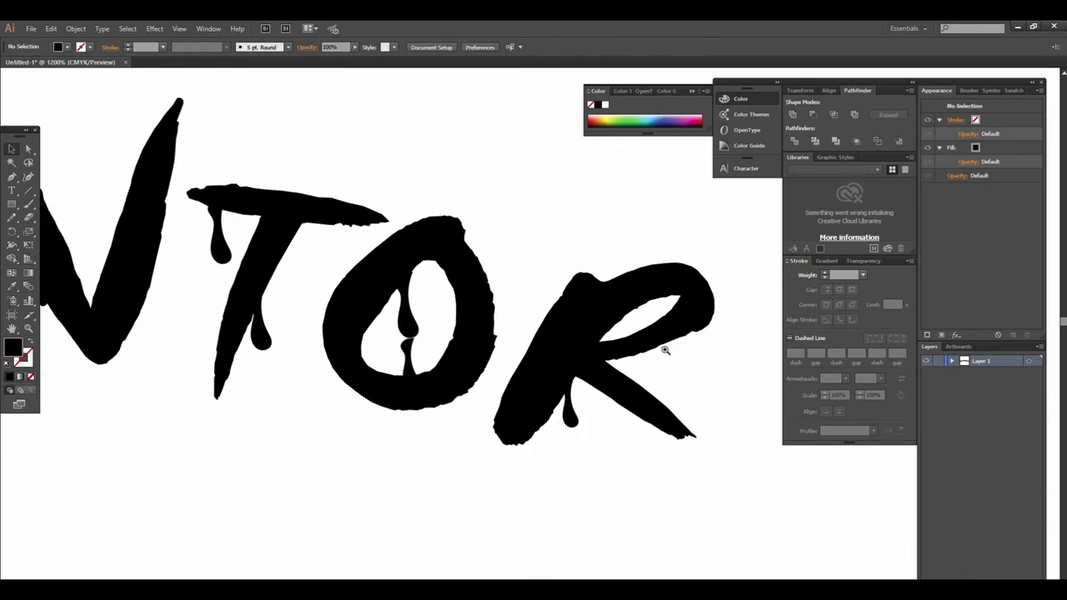
{"action": "key", "text": "ctrl+minus"}
{"action": "left_click_drag", "start_coordinate": [233, 272], "coordinate": [541, 348]}
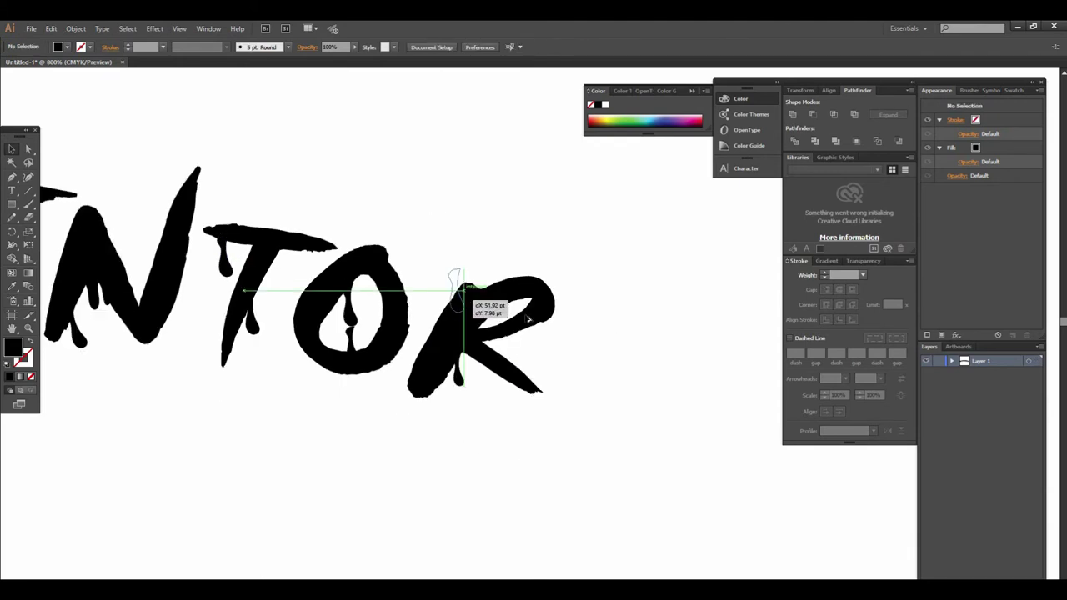
Zoom out to the whole artboard and delete the leftover grey droplet.
{"action": "key", "text": "ctrl+minus"}
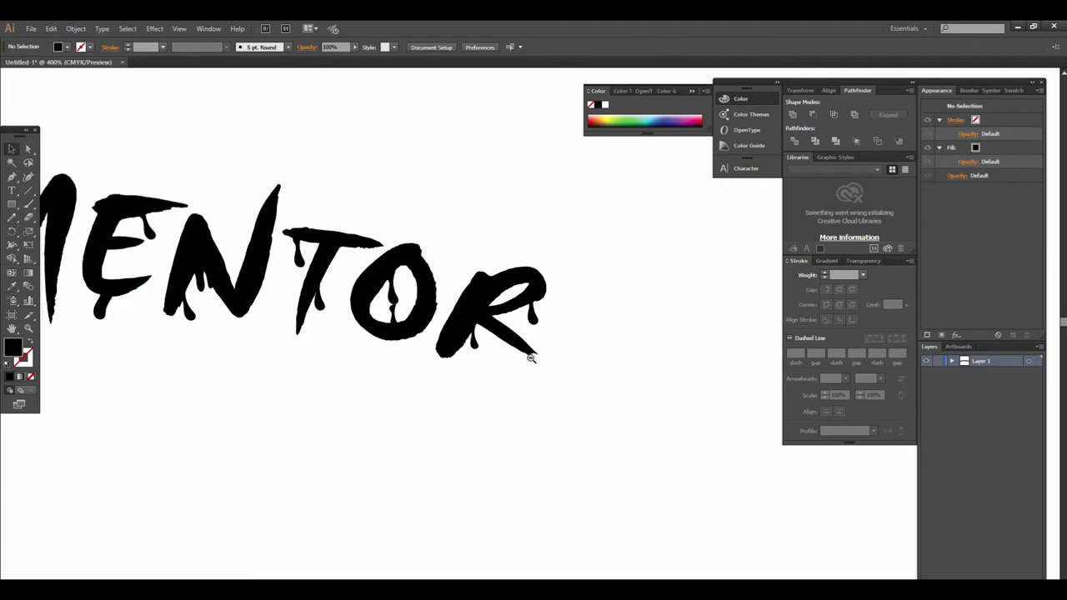
{"action": "key", "text": "ctrl+minus"}
{"action": "key", "text": "ctrl+minus"}
{"action": "scroll", "coordinate": [481, 367], "scroll_direction": "left", "scroll_amount": 3}
{"action": "key", "text": "ctrl+minus"}
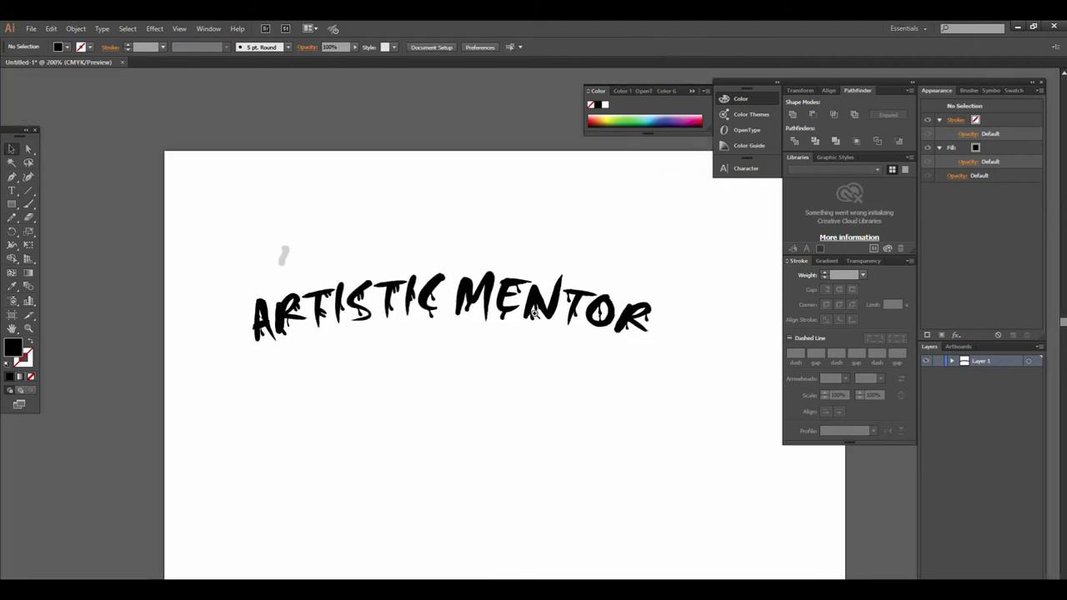
{"action": "key", "text": "ctrl+plus"}
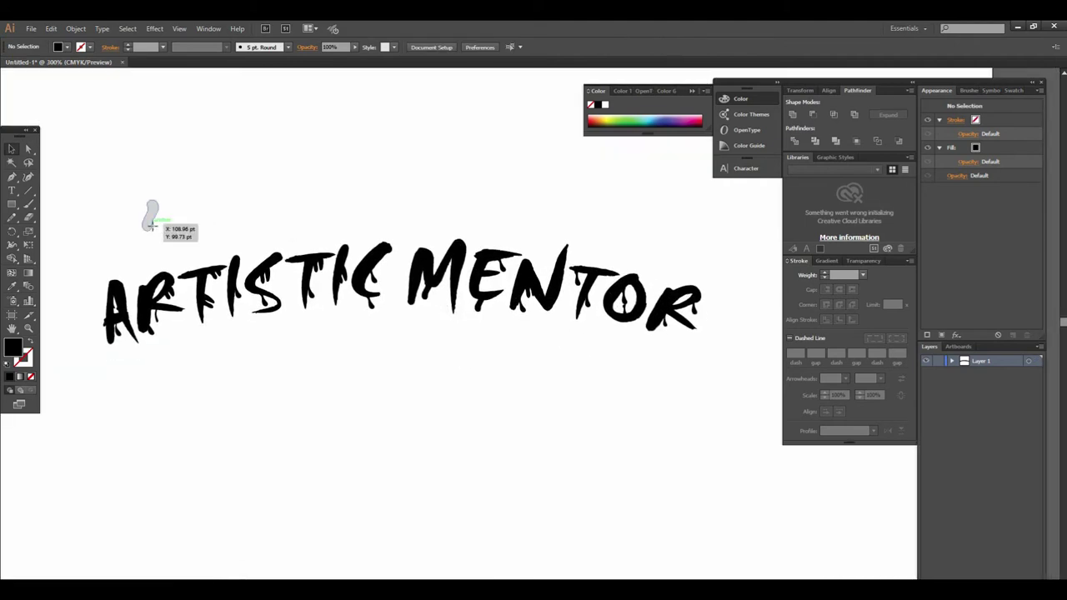
{"action": "left_click", "coordinate": [150, 217]}
{"action": "key", "text": "Delete"}
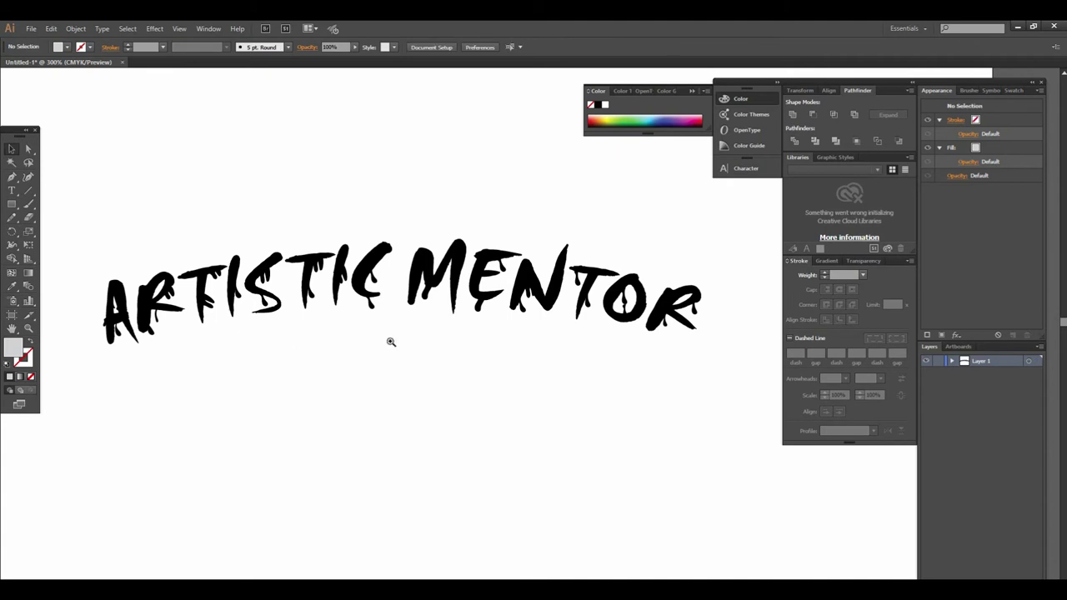
Move a drip to the N's base, then pick the Ellipse Tool.
{"action": "left_click", "coordinate": [397, 335]}
{"action": "mouse_move", "coordinate": [215, 278]}
{"action": "left_mouse_down"}
{"action": "mouse_move", "coordinate": [723, 307]}
{"action": "mouse_move", "coordinate": [717, 294]}
{"action": "left_mouse_up"}
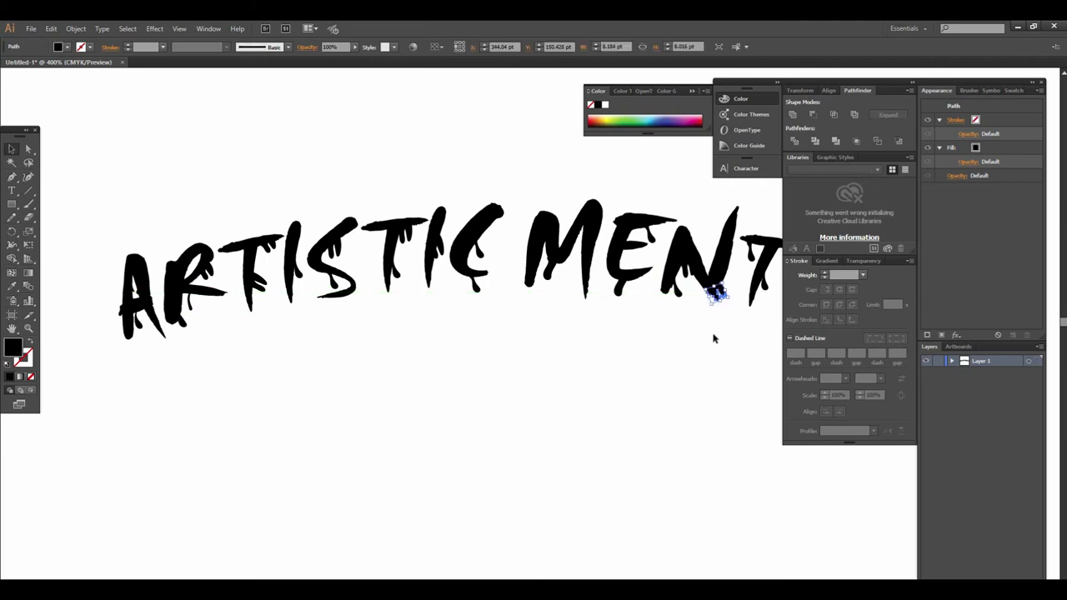
{"action": "left_click", "coordinate": [620, 322], "text": "ctrl"}
{"action": "left_click", "coordinate": [571, 338], "text": "ctrl+alt"}
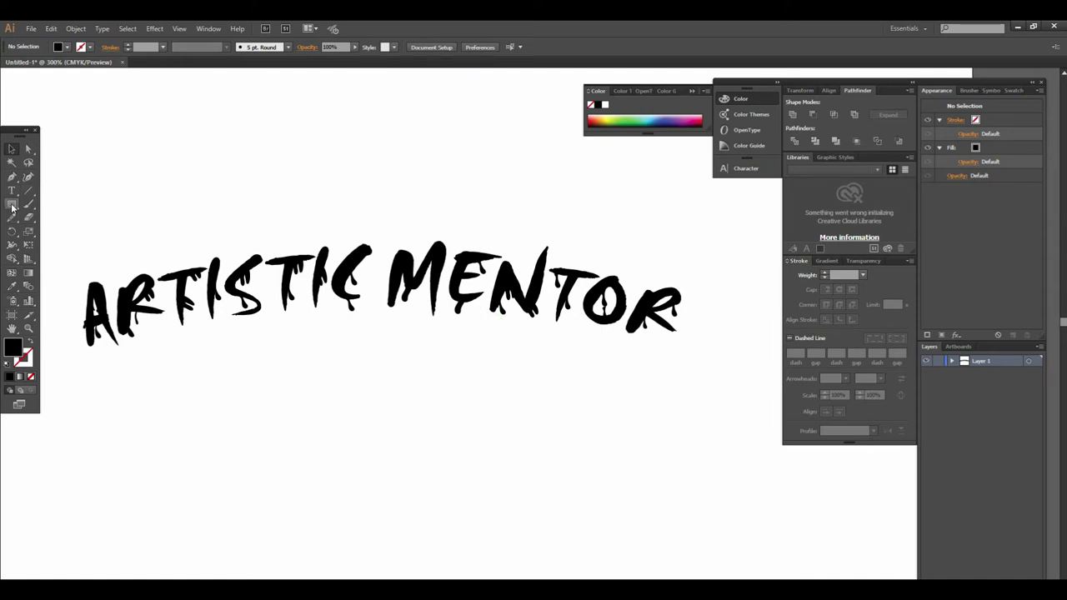
{"action": "left_click_drag", "start_coordinate": [12, 207], "coordinate": [50, 231]}
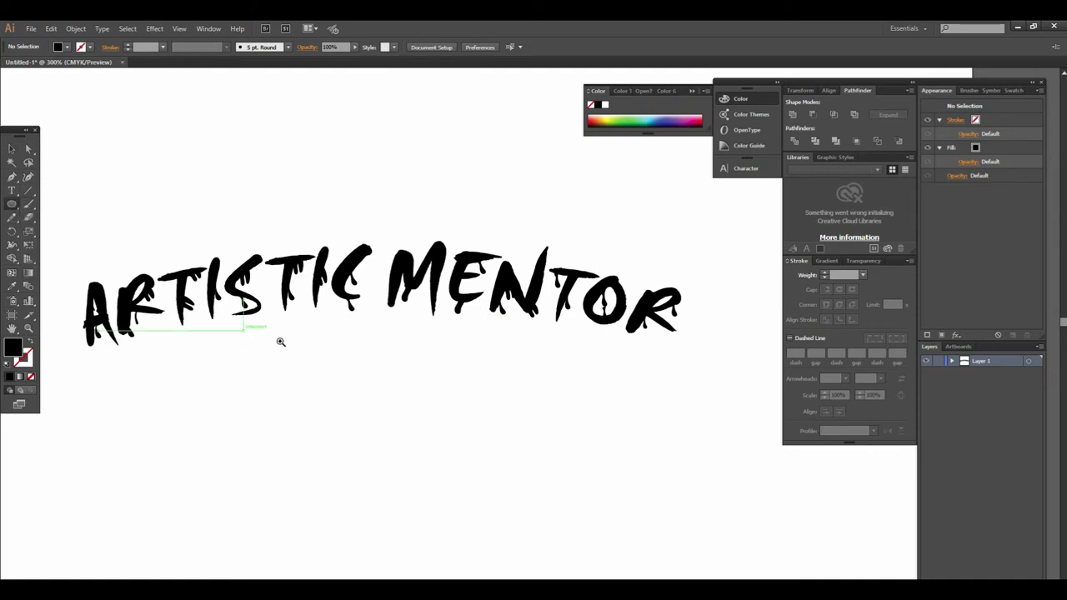
Zoom in and draw a small oval droplet below the A of ARTISTIC.
{"action": "left_click", "coordinate": [280, 341], "text": "ctrl"}
{"action": "left_click", "coordinate": [391, 311], "text": "ctrl"}
{"action": "left_click_drag", "start_coordinate": [344, 379], "coordinate": [353, 400]}
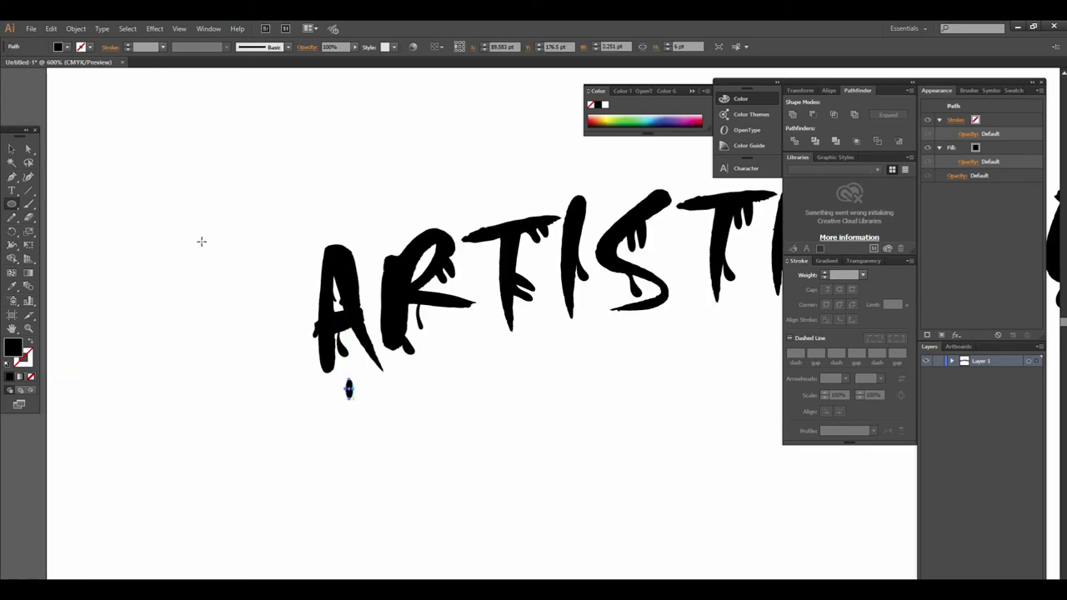
{"action": "left_click", "coordinate": [350, 360]}
Place droplet copies beneath the R, I and T.
{"action": "mouse_move", "coordinate": [349, 389]}
{"action": "left_mouse_down"}
{"action": "mouse_move", "coordinate": [346, 371]}
{"action": "mouse_move", "coordinate": [423, 343]}
{"action": "left_mouse_up"}
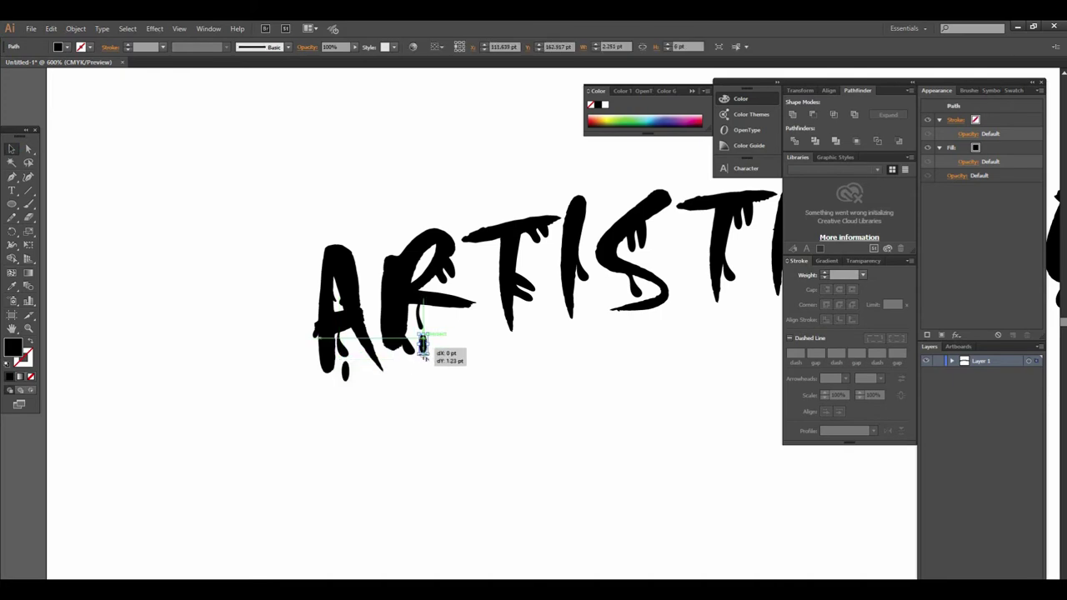
{"action": "mouse_move", "coordinate": [422, 344]}
{"action": "left_mouse_down"}
{"action": "mouse_move", "coordinate": [425, 364]}
{"action": "mouse_move", "coordinate": [538, 342]}
{"action": "mouse_move", "coordinate": [531, 314]}
{"action": "mouse_move", "coordinate": [532, 324]}
{"action": "mouse_move", "coordinate": [586, 318]}
{"action": "left_mouse_up"}
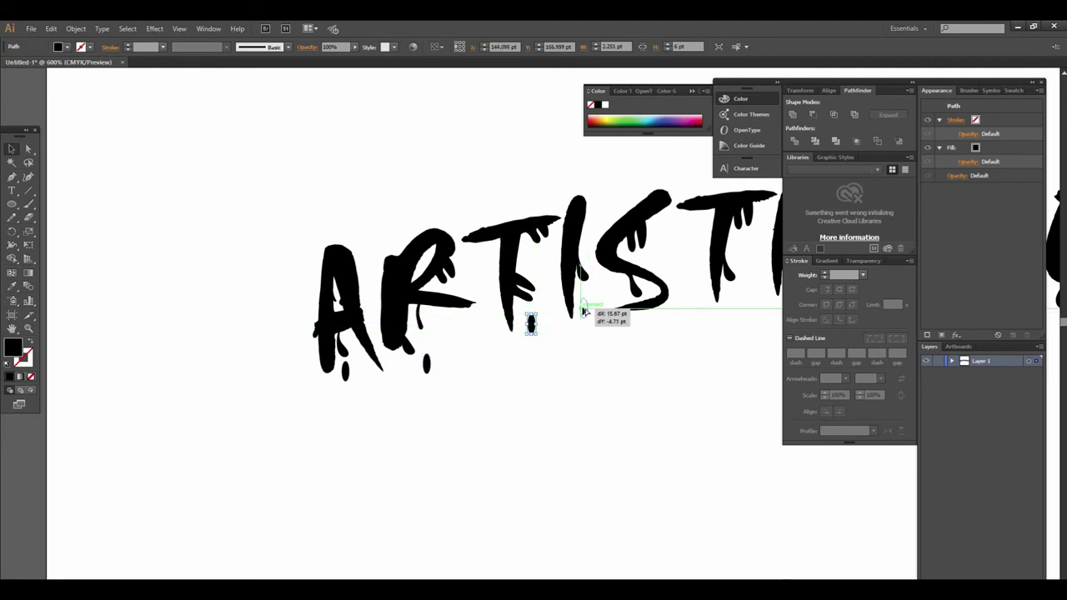
{"action": "left_click_drag", "start_coordinate": [586, 318], "coordinate": [580, 357]}
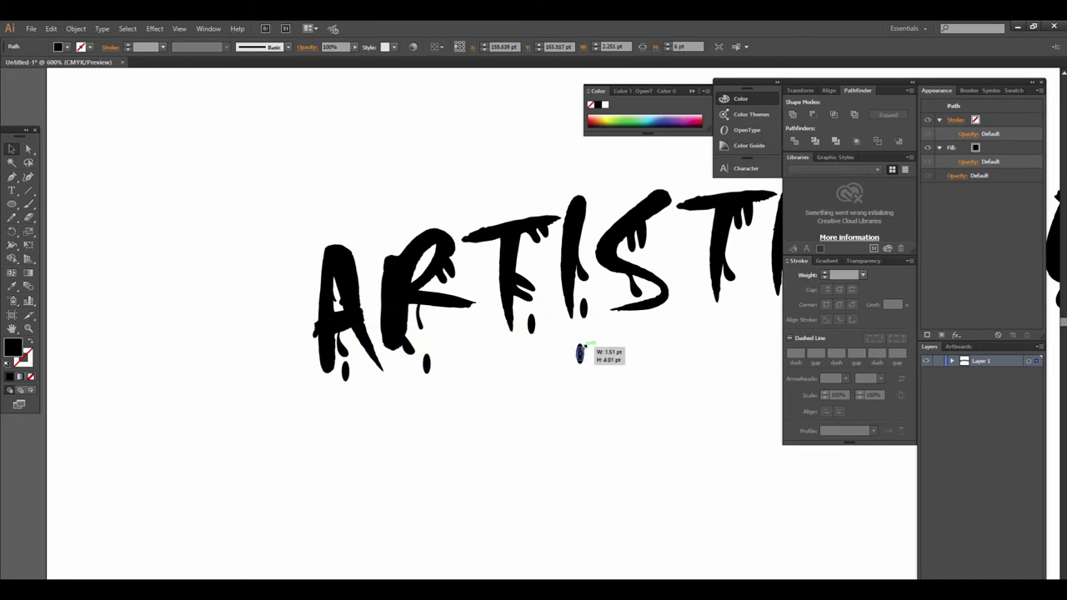
{"action": "left_click", "coordinate": [575, 367]}
{"action": "mouse_move", "coordinate": [580, 355]}
{"action": "left_mouse_down"}
{"action": "mouse_move", "coordinate": [534, 355]}
{"action": "mouse_move", "coordinate": [426, 397]}
{"action": "mouse_move", "coordinate": [332, 393]}
{"action": "mouse_move", "coordinate": [342, 399]}
{"action": "left_mouse_up"}
{"action": "left_click", "coordinate": [553, 431]}
Fine-tune the droplet positions under the A and I.
{"action": "left_click_drag", "start_coordinate": [651, 386], "coordinate": [492, 395]}
{"action": "left_click_drag", "start_coordinate": [338, 403], "coordinate": [331, 427]}
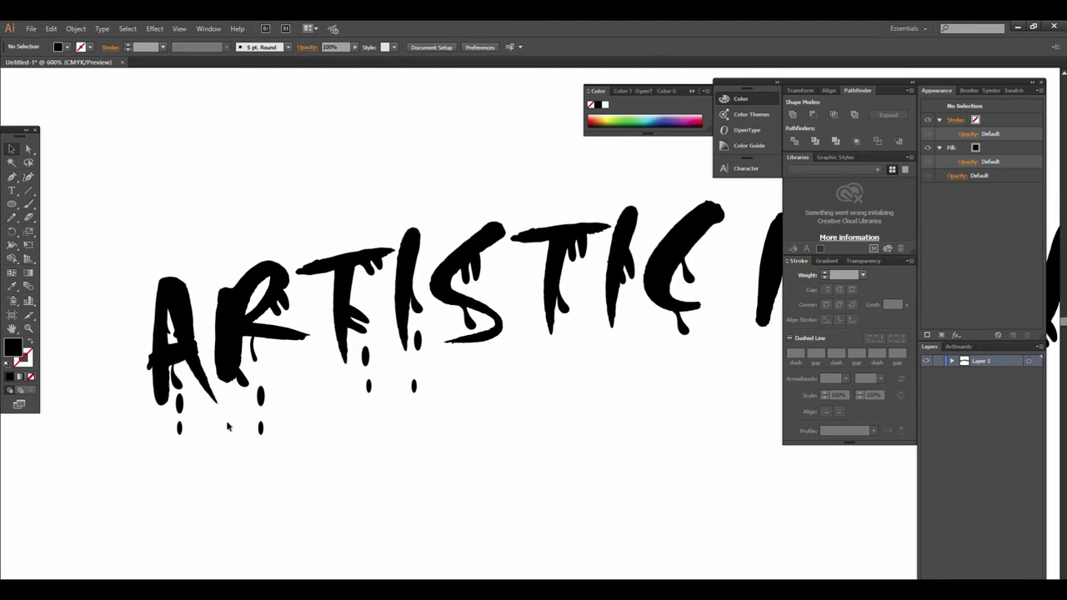
{"action": "left_click_drag", "start_coordinate": [188, 429], "coordinate": [199, 413]}
{"action": "left_click_drag", "start_coordinate": [278, 452], "coordinate": [237, 465]}
{"action": "left_click_drag", "start_coordinate": [225, 421], "coordinate": [226, 421]}
{"action": "left_click_drag", "start_coordinate": [309, 453], "coordinate": [270, 472]}
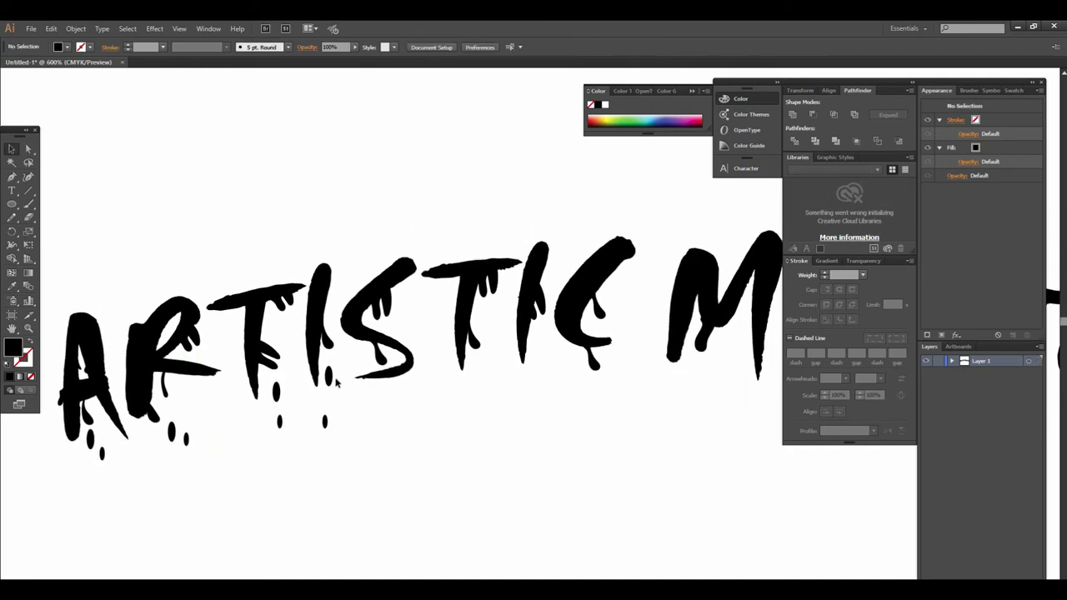
{"action": "left_click_drag", "start_coordinate": [326, 423], "coordinate": [327, 416]}
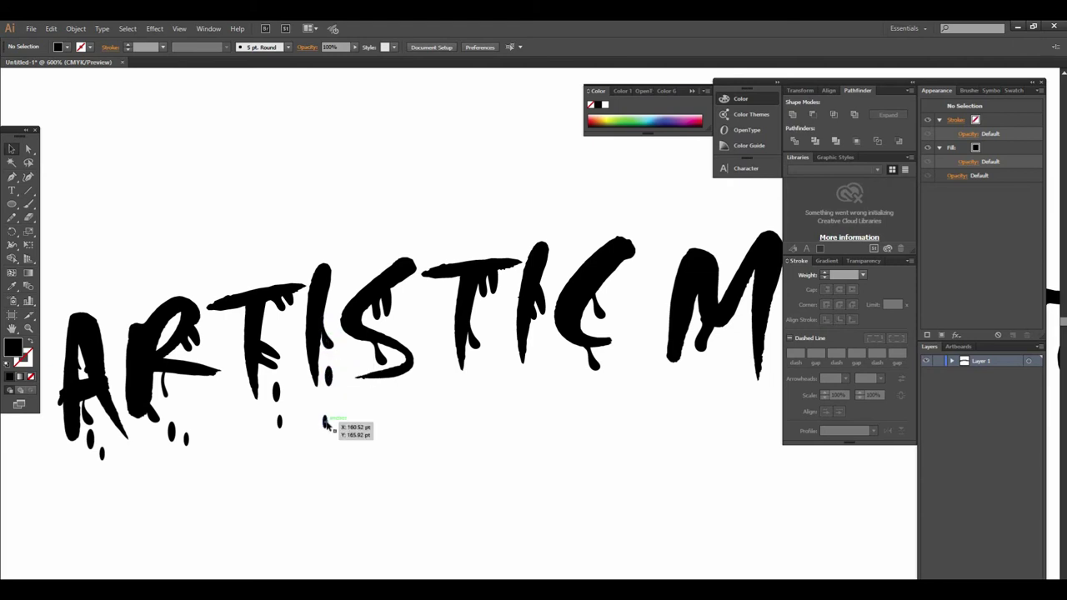
Add a droplet copy below the S of ARTISTIC.
{"action": "left_click", "coordinate": [337, 442]}
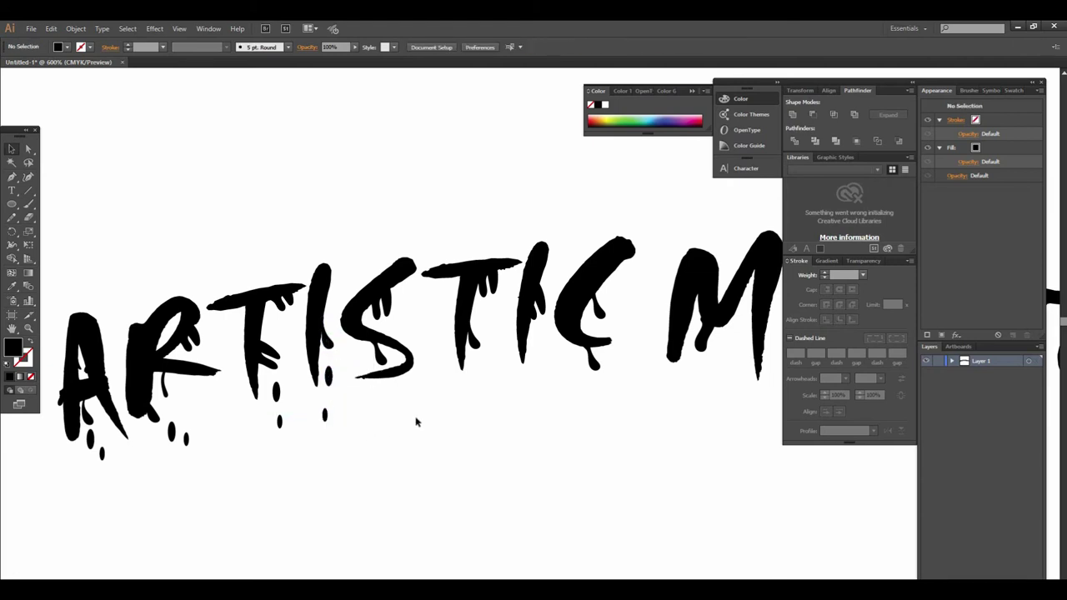
{"action": "left_click", "coordinate": [280, 424]}
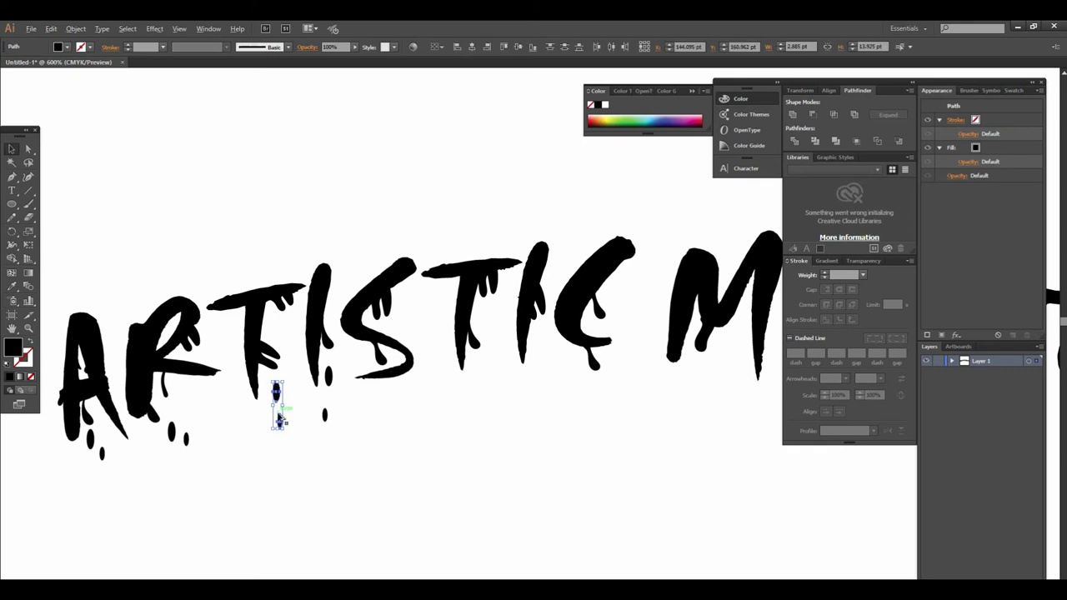
{"action": "mouse_move", "coordinate": [370, 404]}
{"action": "left_mouse_down"}
{"action": "mouse_move", "coordinate": [358, 403]}
{"action": "mouse_move", "coordinate": [399, 404]}
{"action": "left_mouse_up"}
{"action": "left_click", "coordinate": [405, 449]}
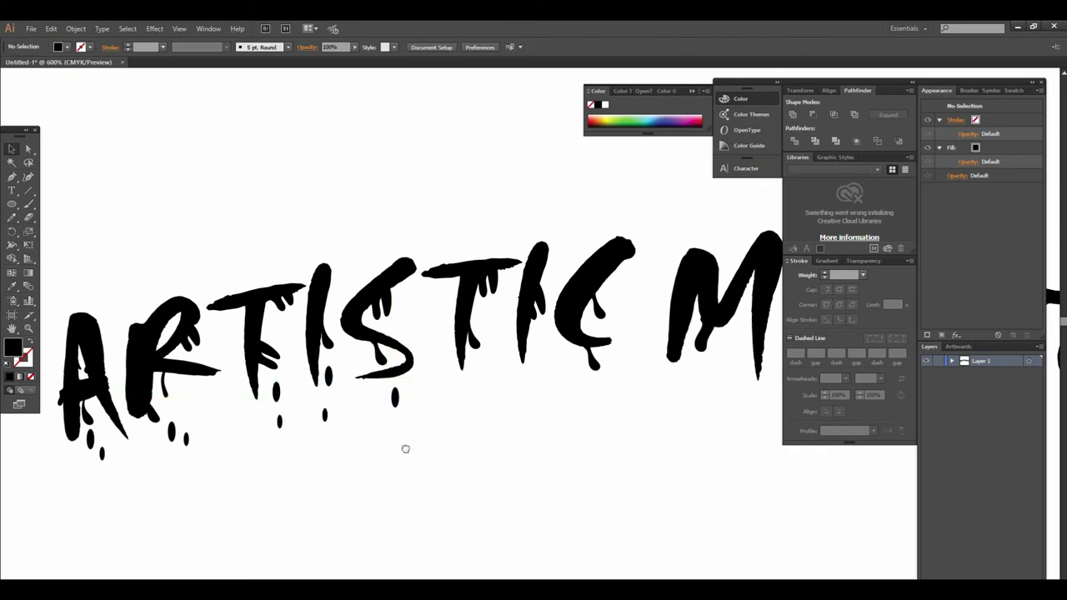
{"action": "left_click_drag", "start_coordinate": [405, 448], "coordinate": [292, 433]}
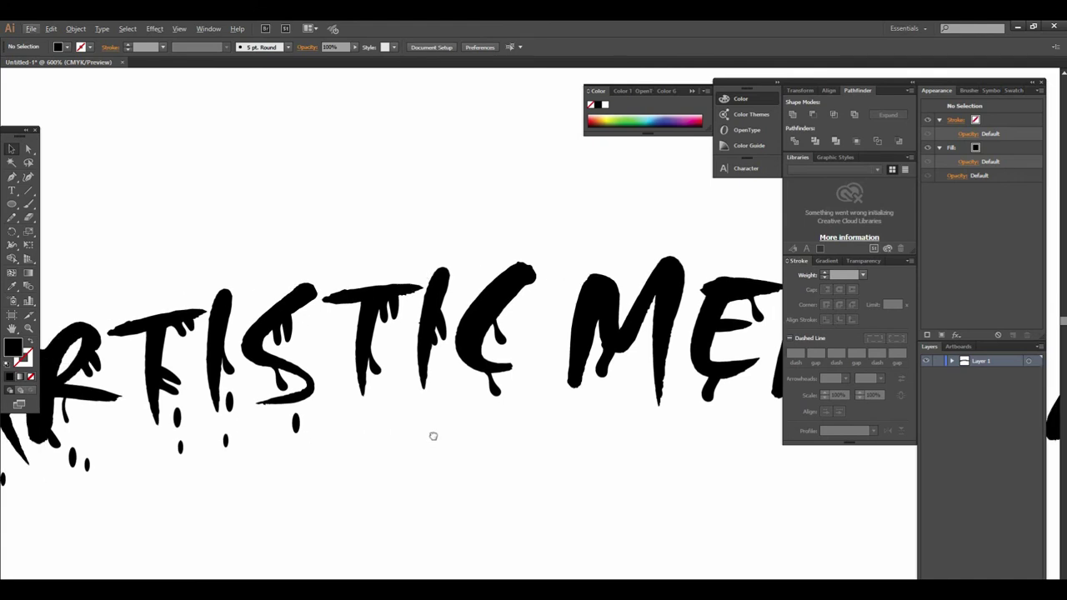
Zoom out and delete the extra droplets under ARTIST.
{"action": "key", "text": "ctrl+minus"}
{"action": "left_click_drag", "start_coordinate": [402, 358], "coordinate": [392, 346]}
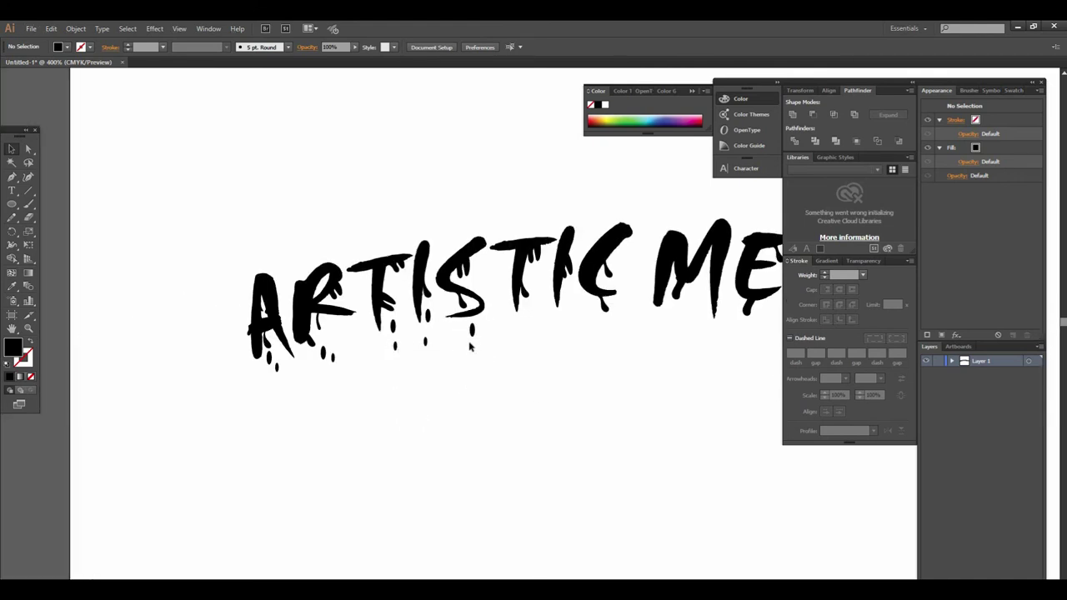
{"action": "left_click_drag", "start_coordinate": [394, 345], "coordinate": [393, 342]}
{"action": "key", "text": "Delete"}
Spread droplets beneath MENTOR, including the T, so the whole title is visible.
{"action": "mouse_move", "coordinate": [472, 332]}
{"action": "left_mouse_down"}
{"action": "mouse_move", "coordinate": [528, 310]}
{"action": "mouse_move", "coordinate": [686, 319]}
{"action": "mouse_move", "coordinate": [686, 374]}
{"action": "mouse_move", "coordinate": [463, 401]}
{"action": "left_mouse_up"}
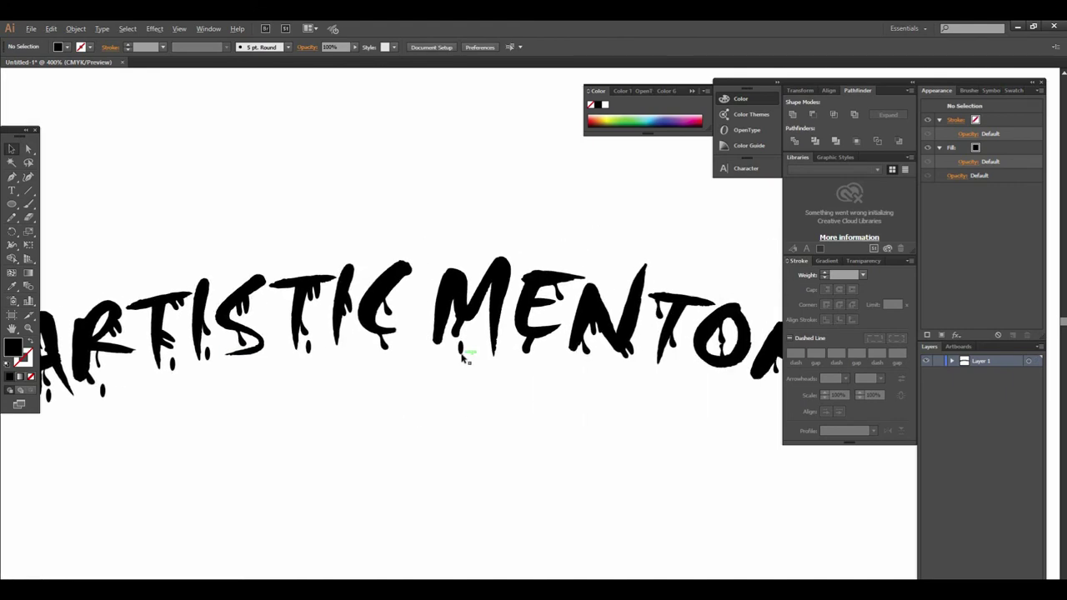
{"action": "left_click_drag", "start_coordinate": [513, 357], "coordinate": [686, 369]}
{"action": "left_click_drag", "start_coordinate": [548, 396], "coordinate": [206, 403]}
{"action": "mouse_move", "coordinate": [331, 373]}
{"action": "left_mouse_down"}
{"action": "mouse_move", "coordinate": [440, 392]}
{"action": "mouse_move", "coordinate": [435, 401]}
{"action": "left_mouse_up"}
{"action": "left_click", "coordinate": [484, 374]}
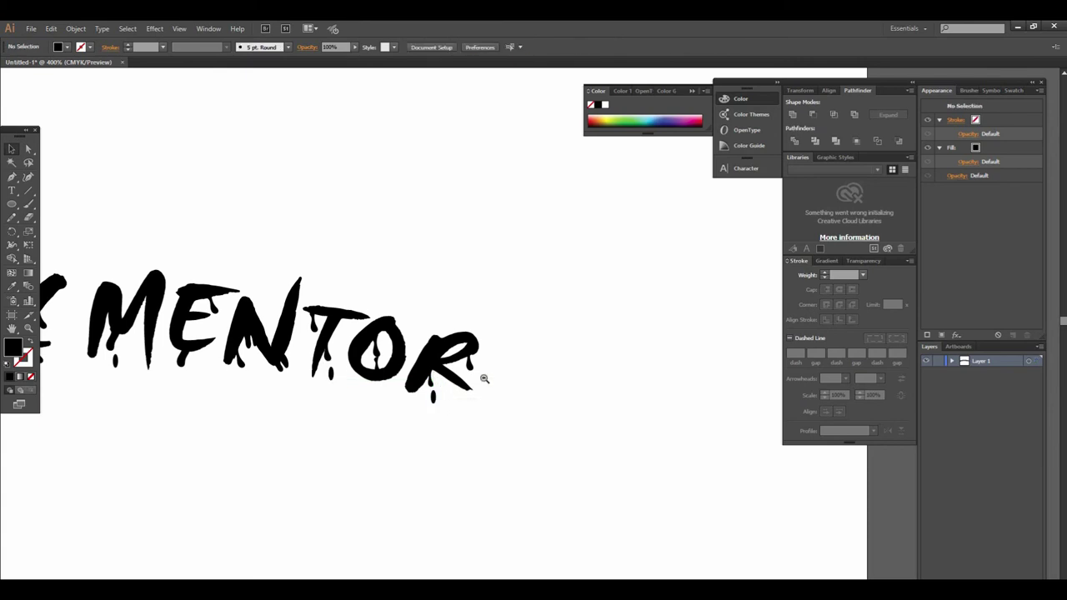
{"action": "left_click_drag", "start_coordinate": [483, 375], "coordinate": [517, 332]}
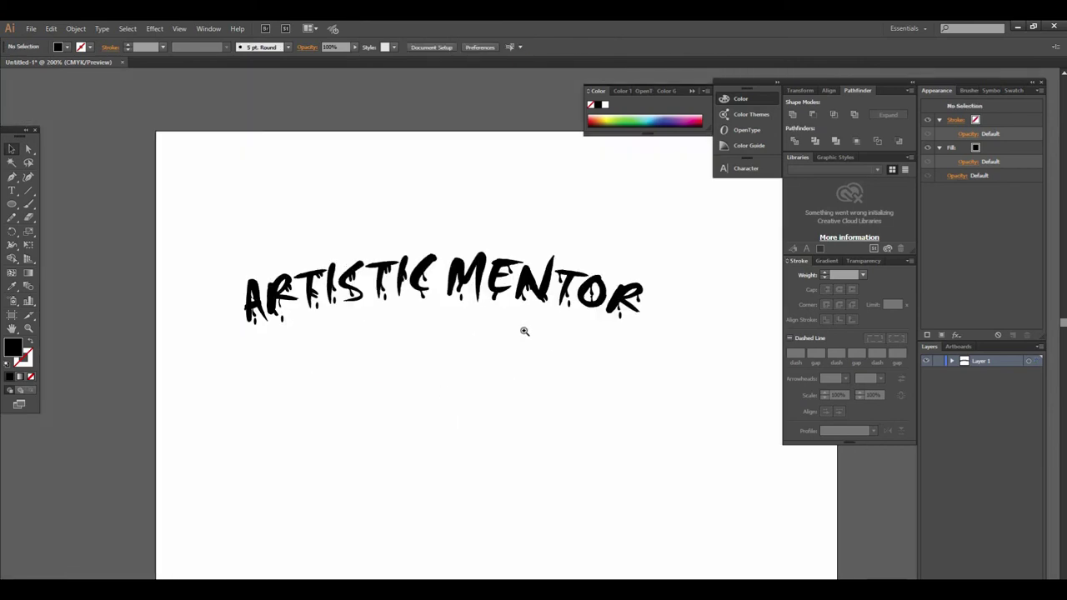
{"action": "left_click", "coordinate": [528, 318]}
{"action": "left_click_drag", "start_coordinate": [529, 318], "coordinate": [531, 368]}
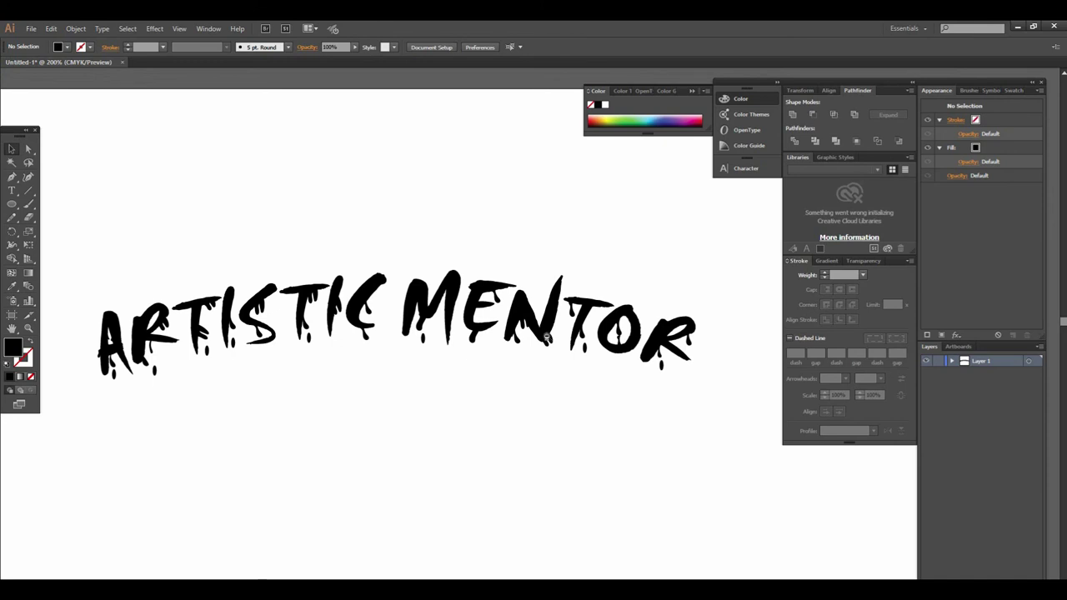
Select all the drip and droplet shapes and fill them cyan, leaving the letters black.
{"action": "key", "text": "ctrl+minus"}
{"action": "key", "text": "ctrl+minus"}
{"action": "left_click_drag", "start_coordinate": [600, 386], "coordinate": [601, 387]}
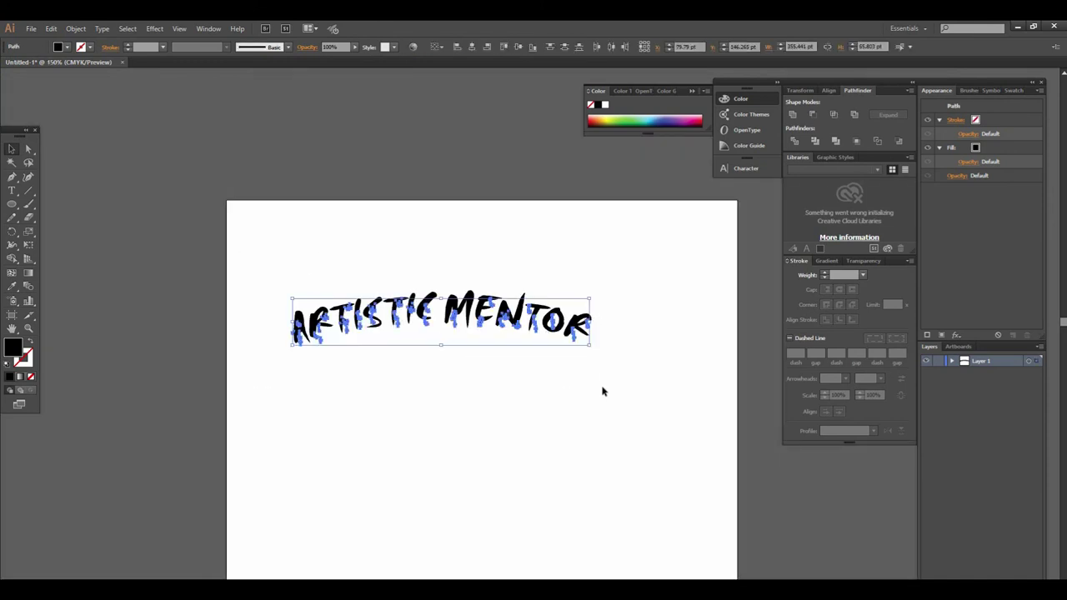
{"action": "left_click", "coordinate": [60, 47]}
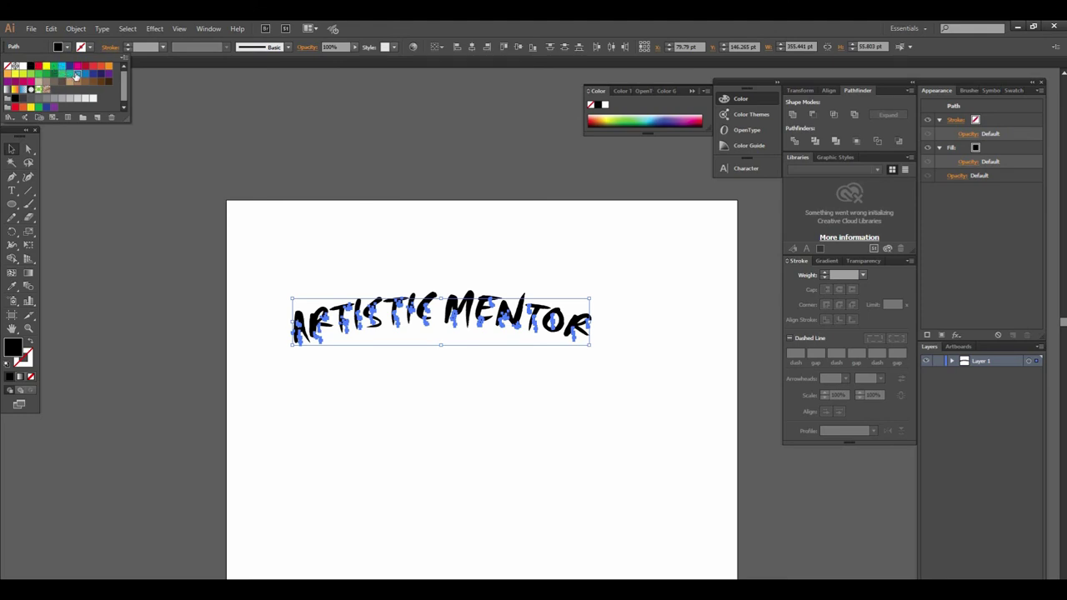
{"action": "left_click", "coordinate": [76, 74]}
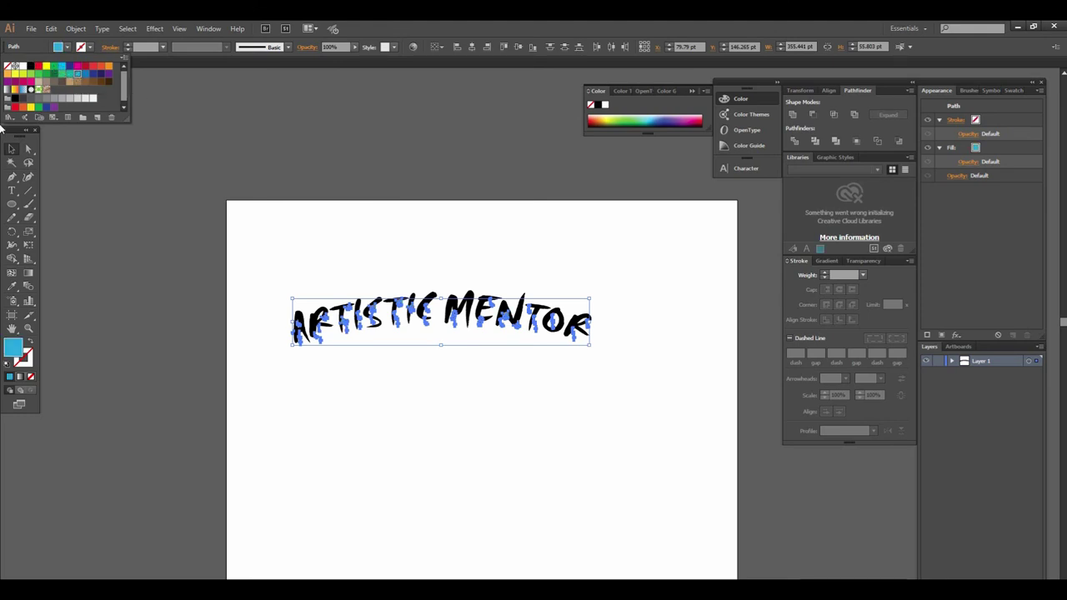
{"action": "left_click", "coordinate": [505, 333]}
{"action": "left_click", "coordinate": [437, 322]}
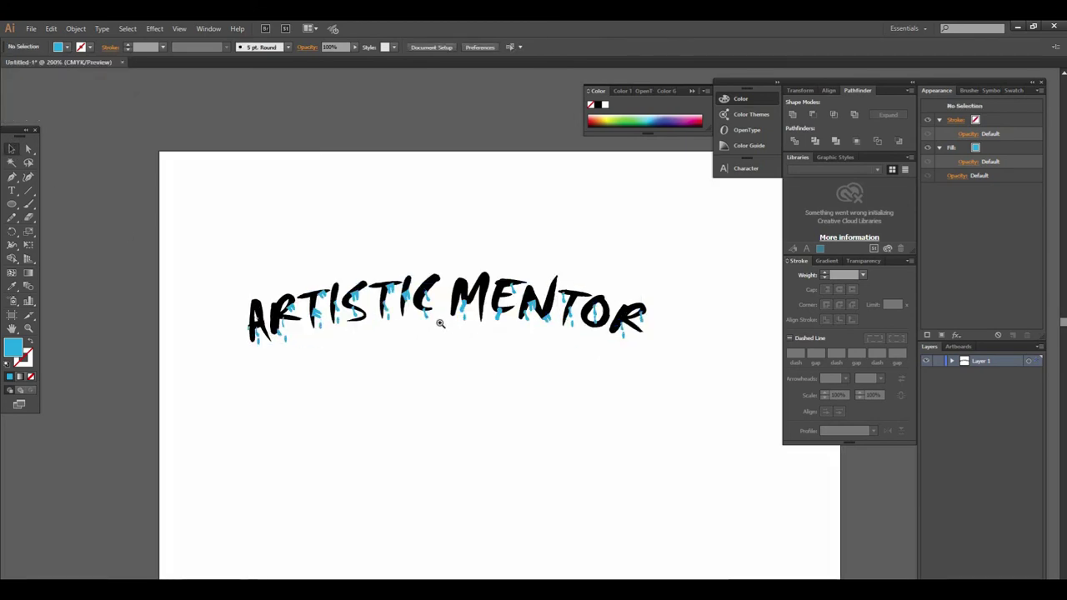
{"action": "left_click", "coordinate": [414, 342]}
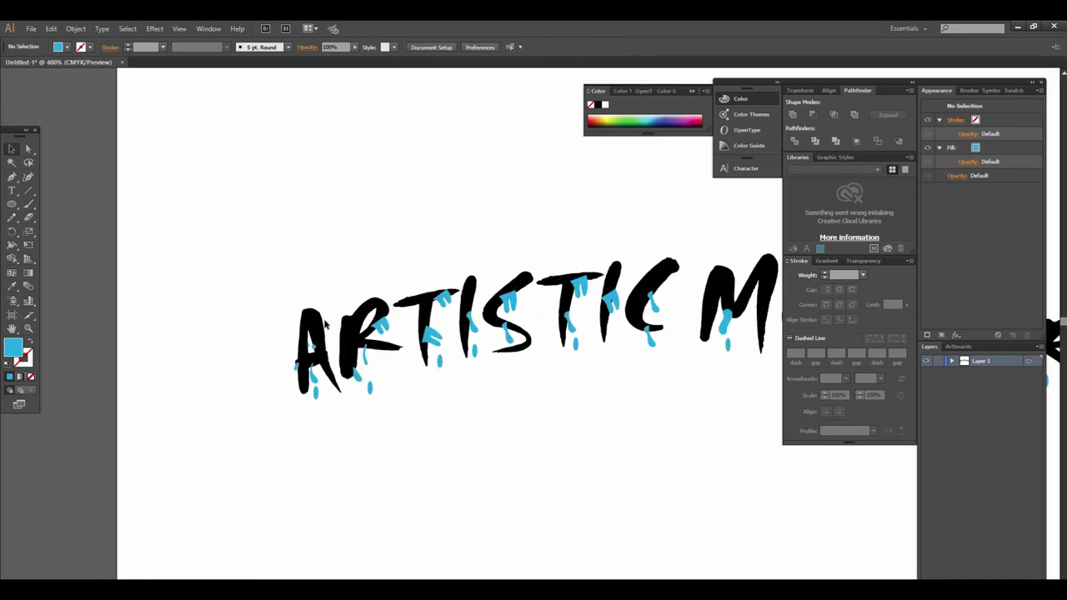
Unlock all, then expand the warped lettering into outlines with Object > Expand.
{"action": "left_click", "coordinate": [75, 29]}
{"action": "left_click", "coordinate": [126, 115]}
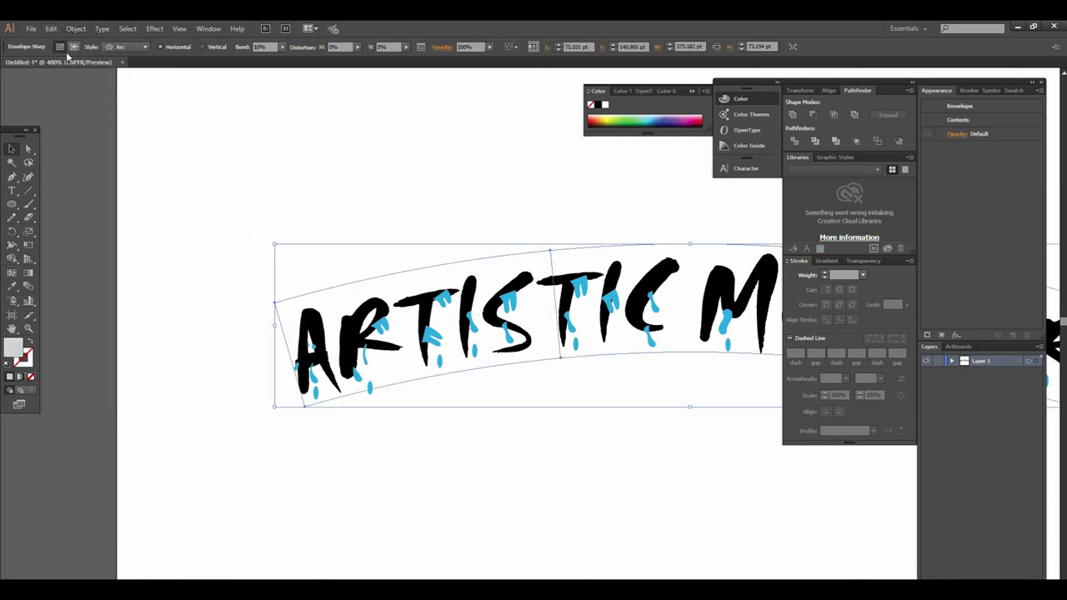
{"action": "left_click", "coordinate": [124, 191]}
{"action": "left_click", "coordinate": [307, 324]}
{"action": "right_click", "coordinate": [307, 323]}
{"action": "left_click", "coordinate": [83, 30]}
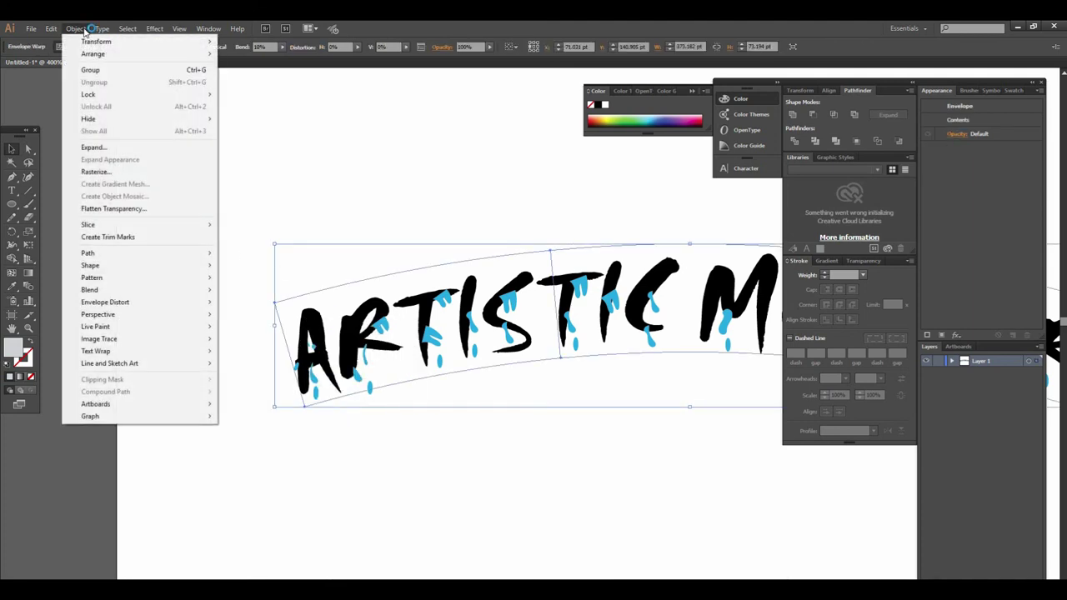
{"action": "left_click", "coordinate": [93, 147]}
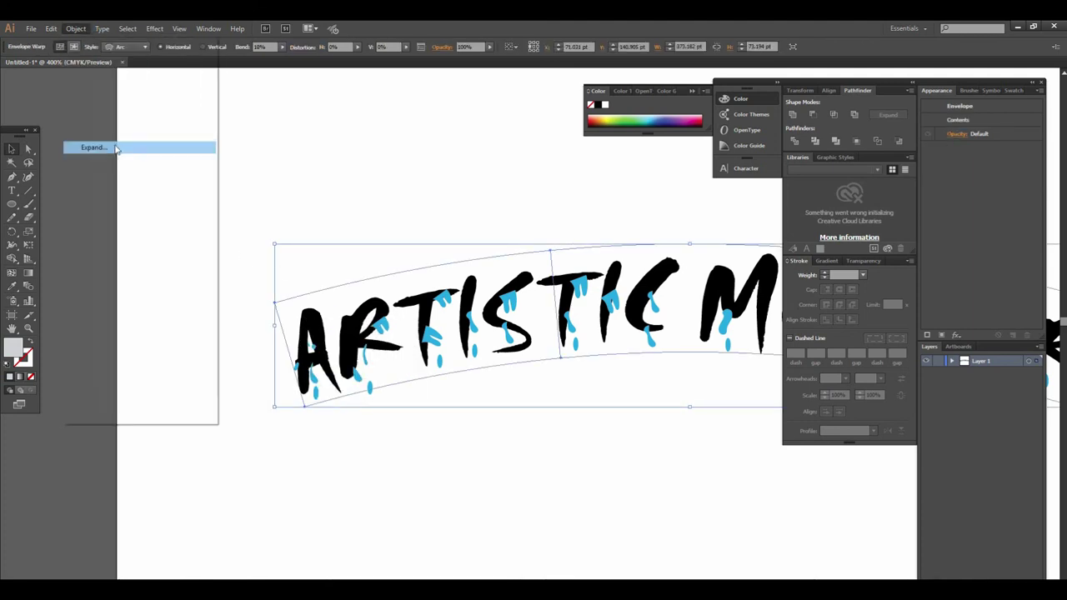
{"action": "left_click", "coordinate": [505, 378]}
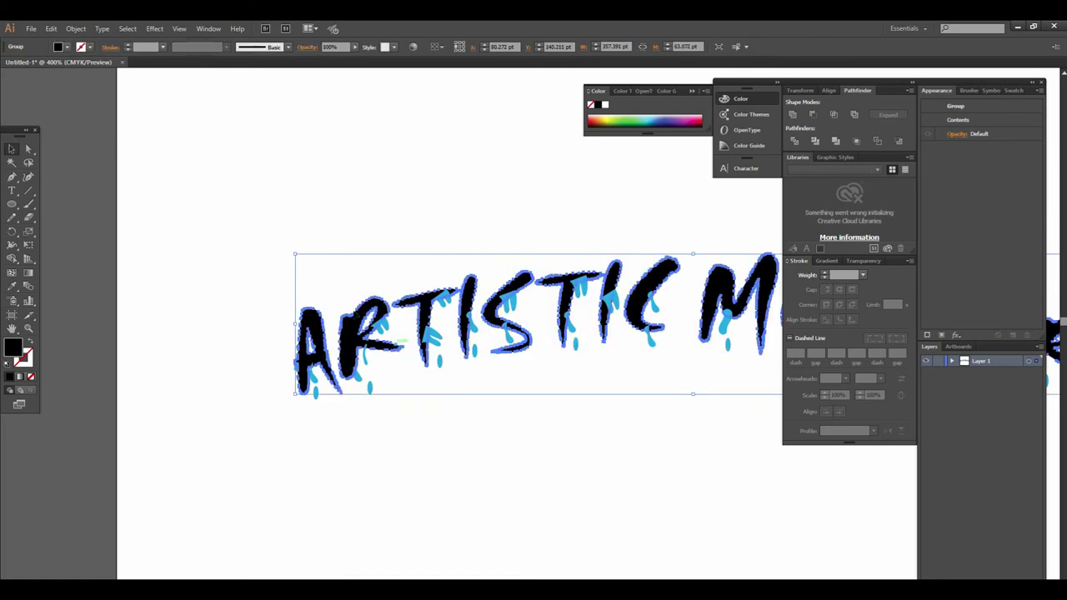
Fill the expanded lettering with the cyan swatch.
{"action": "left_click", "coordinate": [67, 47]}
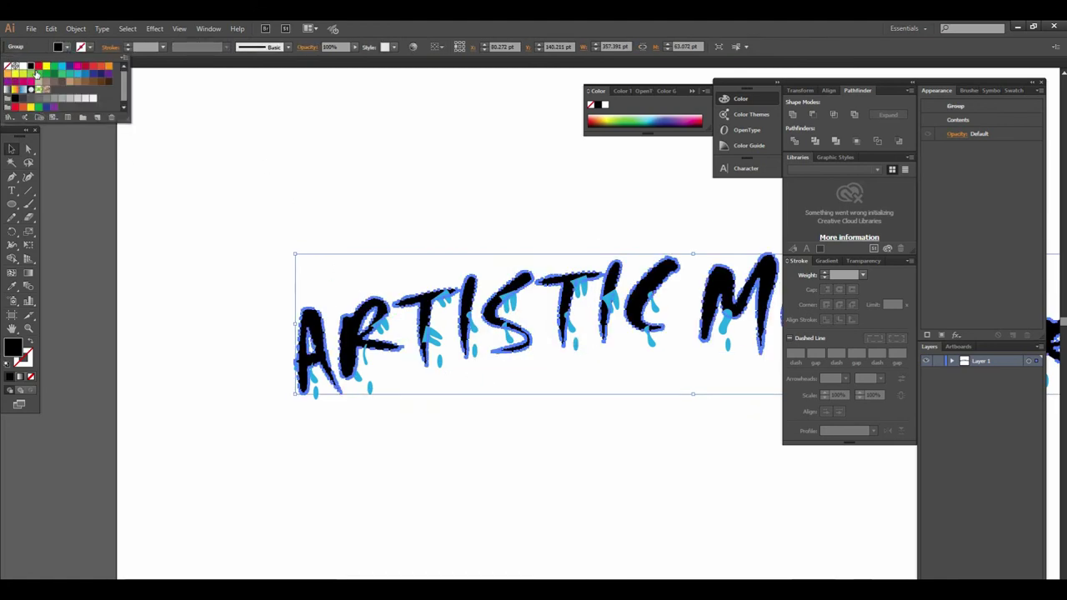
{"action": "left_click", "coordinate": [64, 67]}
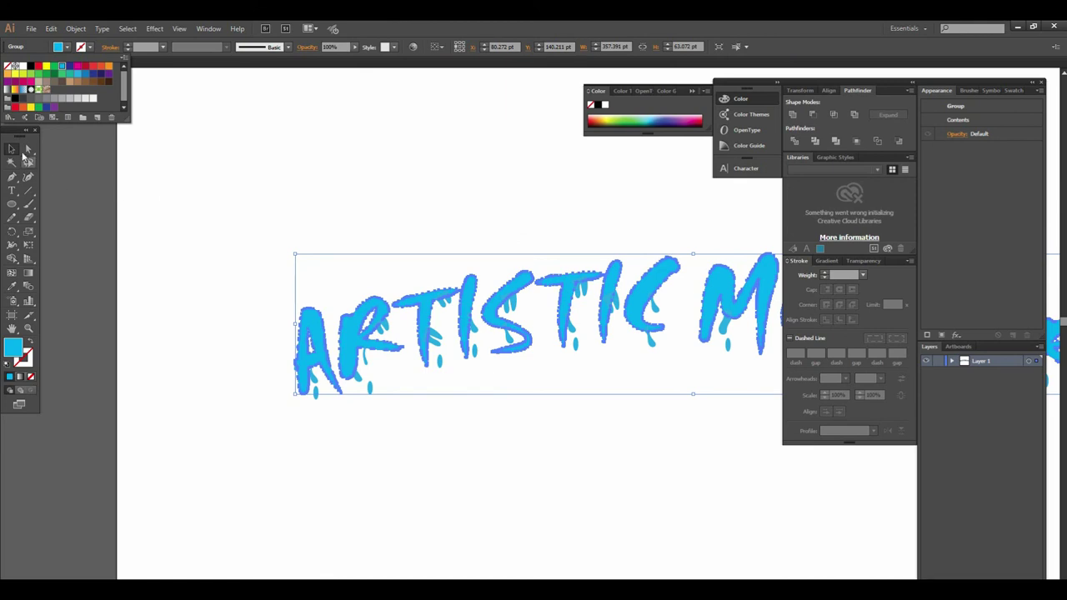
{"action": "left_click", "coordinate": [17, 159]}
{"action": "left_click", "coordinate": [158, 285]}
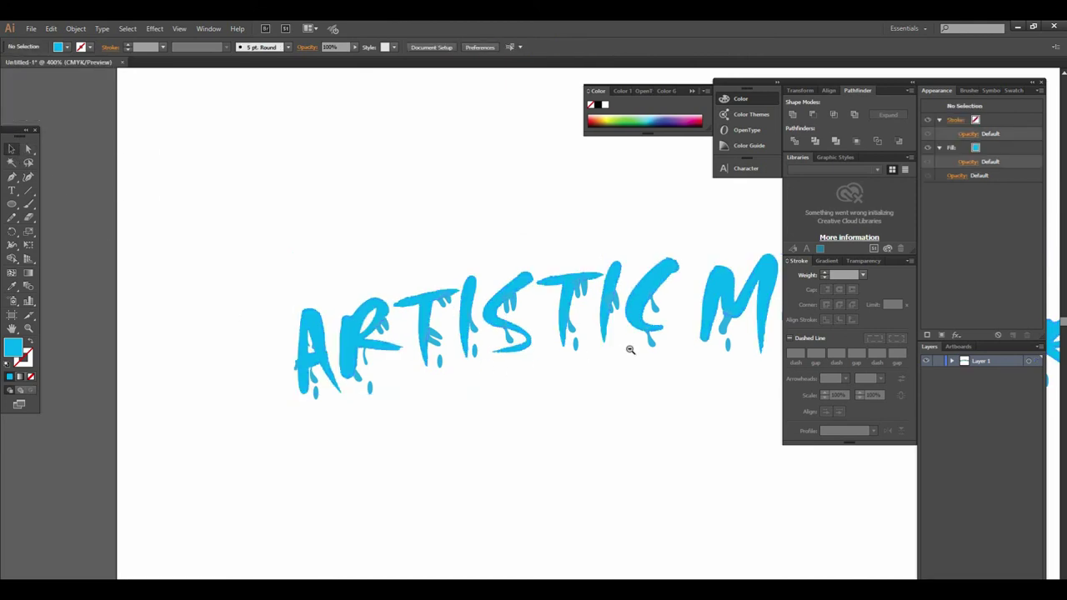
{"action": "key", "text": "ctrl+minus"}
{"action": "key", "text": "ctrl+minus"}
{"action": "key", "text": "ctrl+equal"}
{"action": "key", "text": "ctrl+equal"}
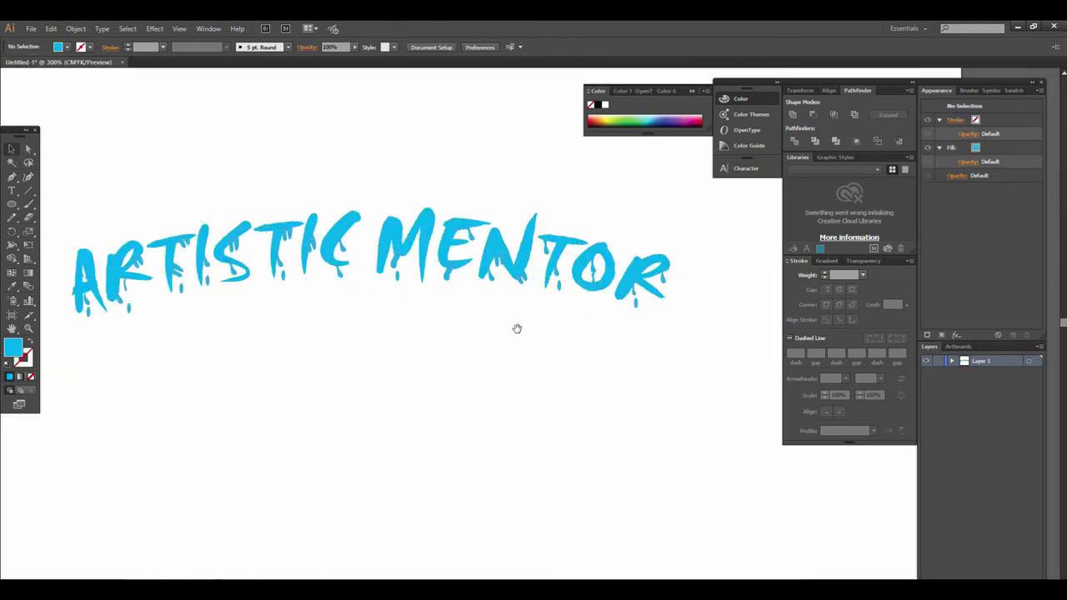
{"action": "left_click_drag", "start_coordinate": [525, 331], "coordinate": [557, 342]}
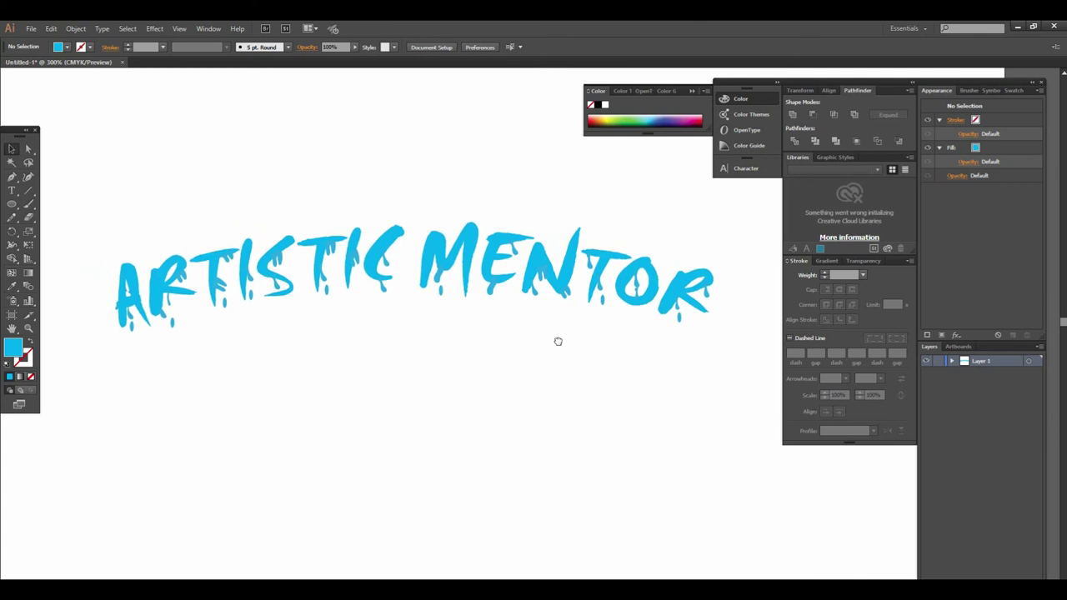